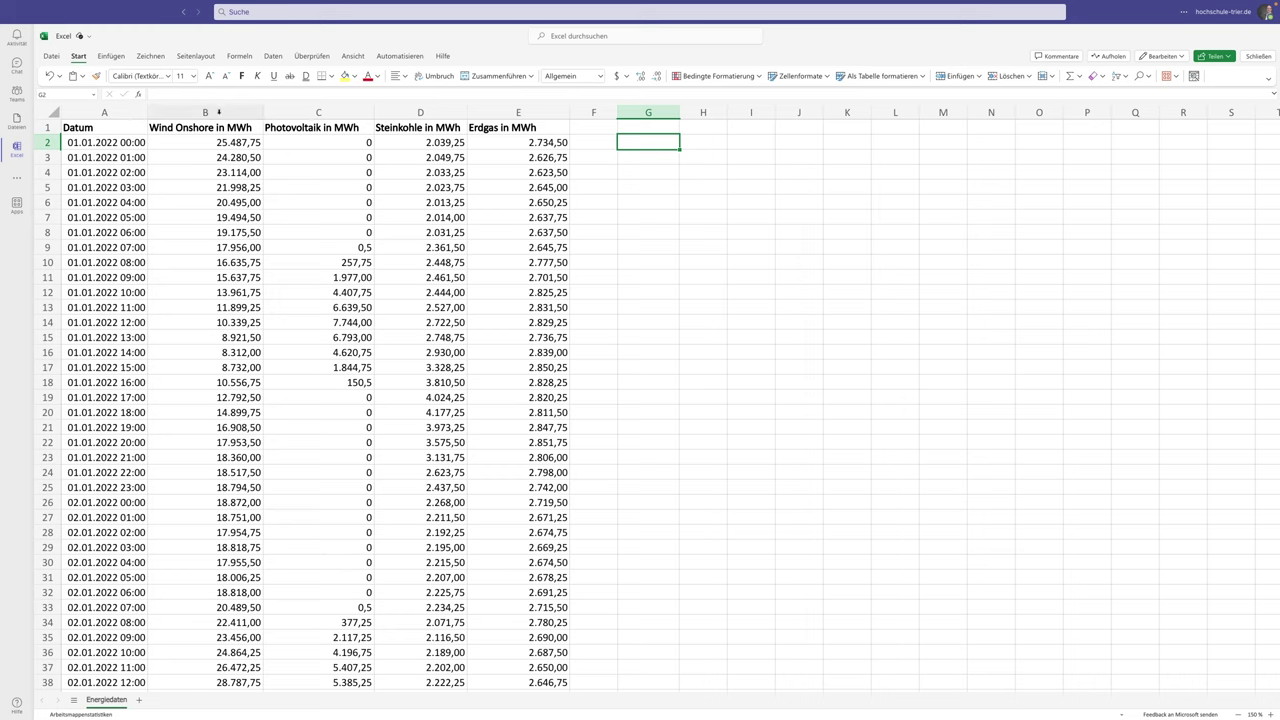
- Try sorting only the Wind Onshore column largest first, then undo that sort
left_click(218, 113)
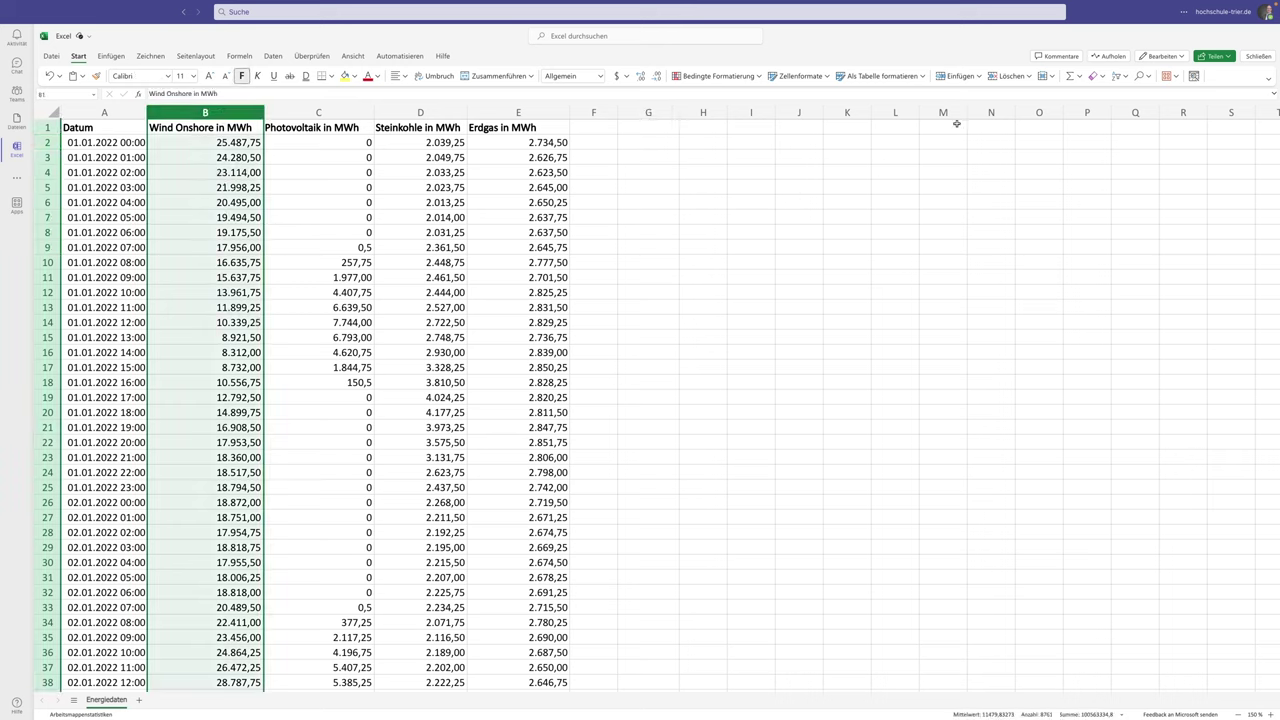
left_click(1127, 78)
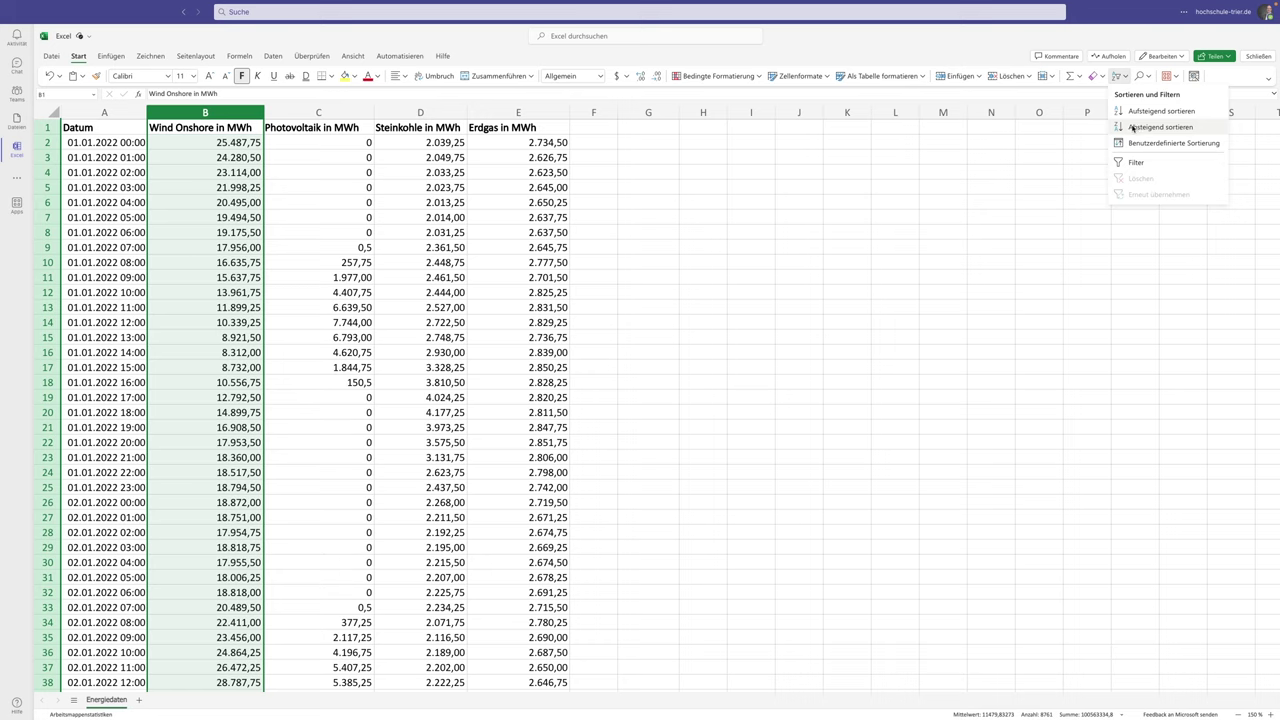
left_click(1133, 127)
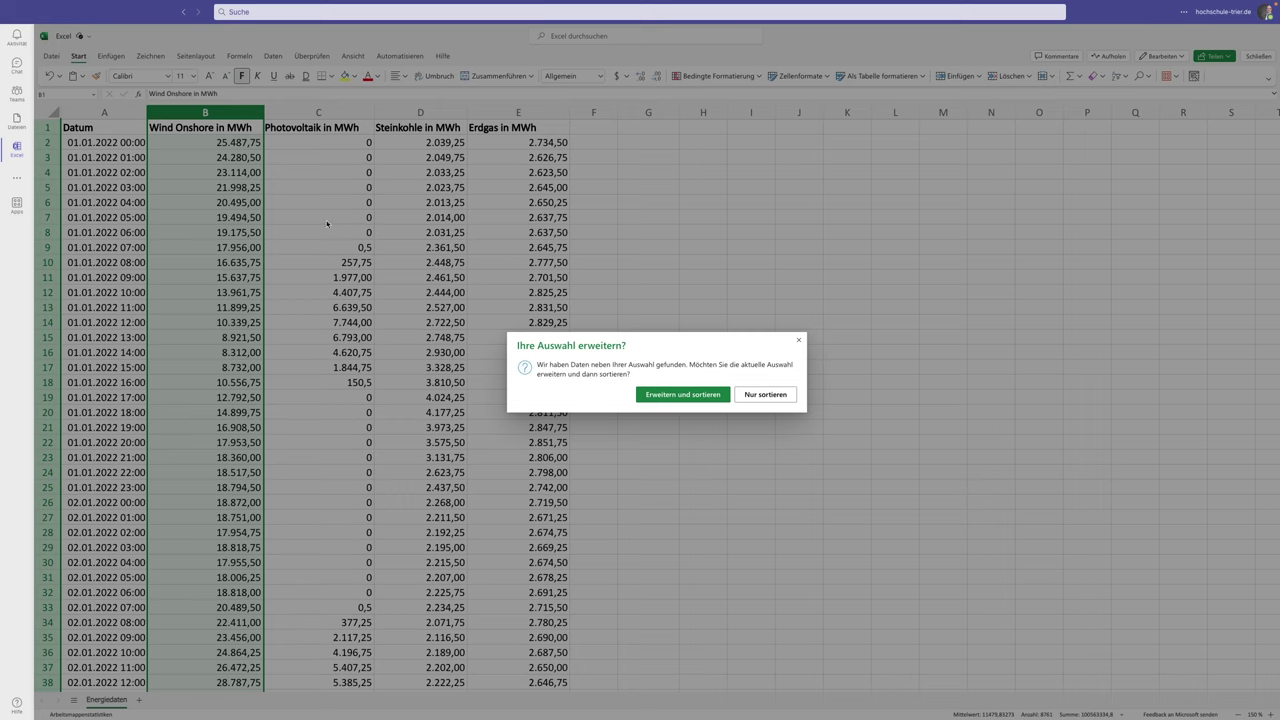
left_click(765, 394)
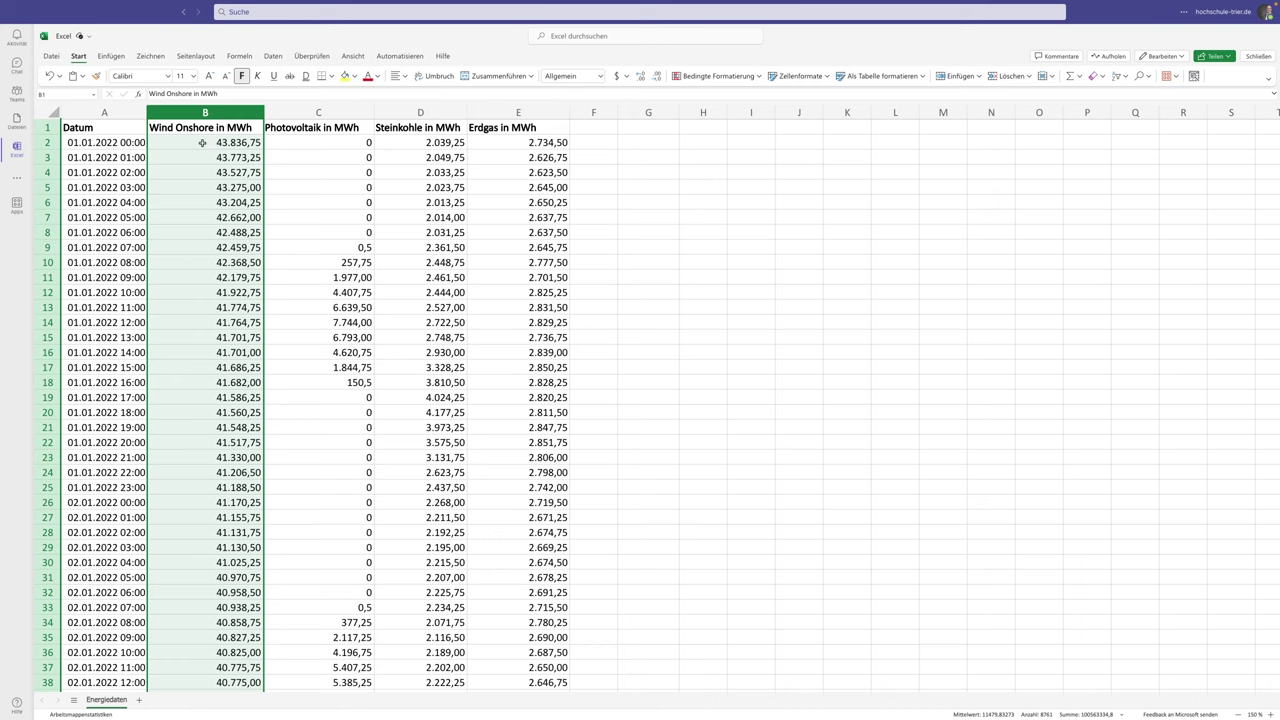
key("ctrl+Down")
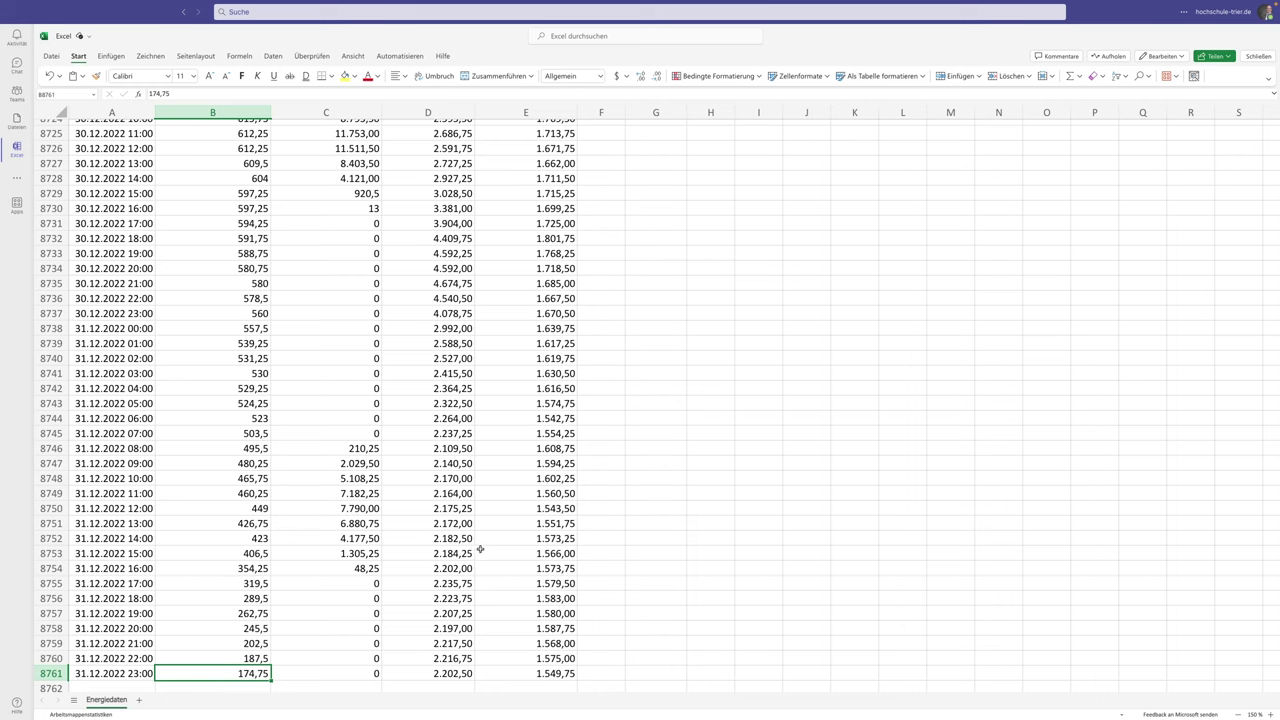
key("ctrl+Up")
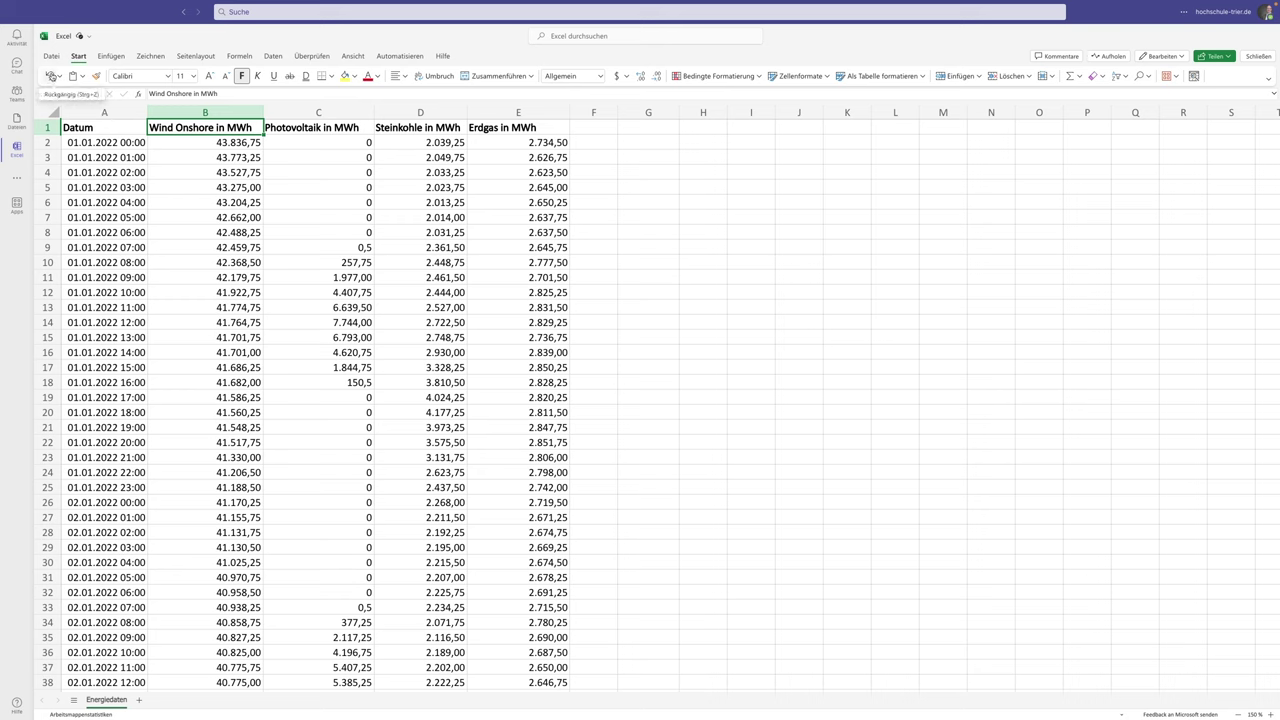
left_click(50, 76)
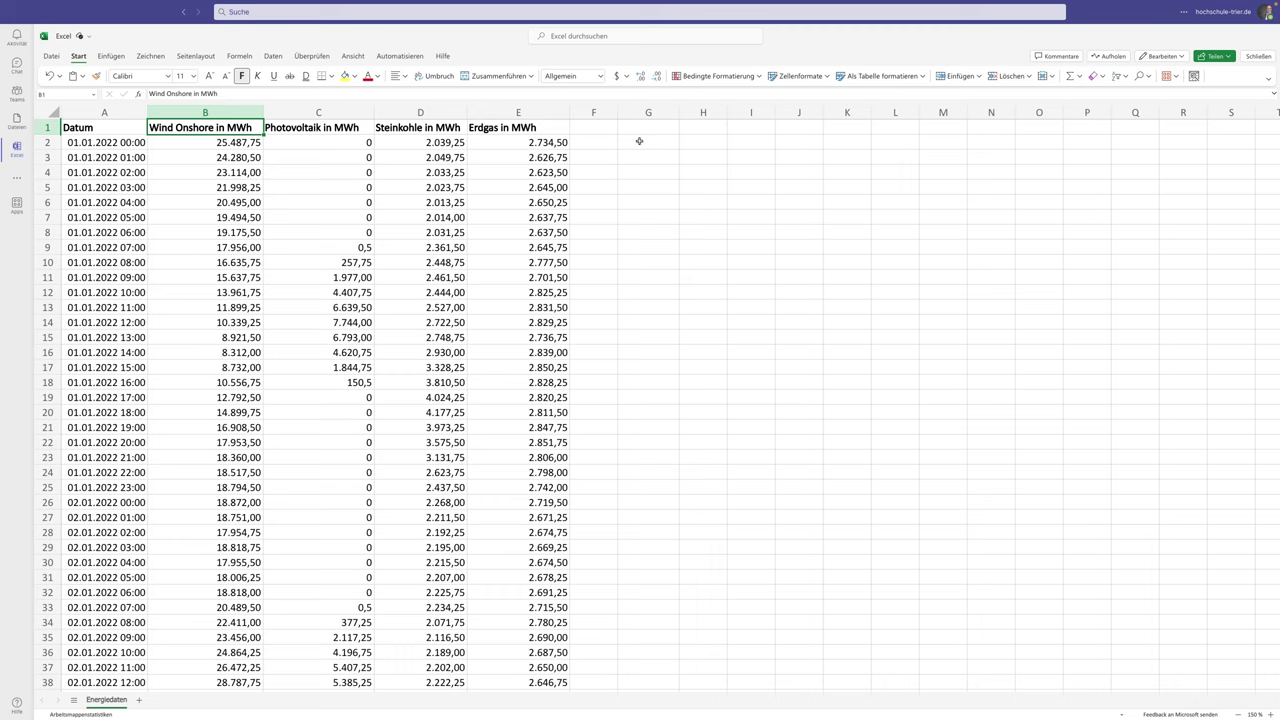
- Enter =SORTIEREN(B2:E8761;1;-1) in G2 to spill the data sorted by wind descending
left_click(639, 141)
type("=SOR")
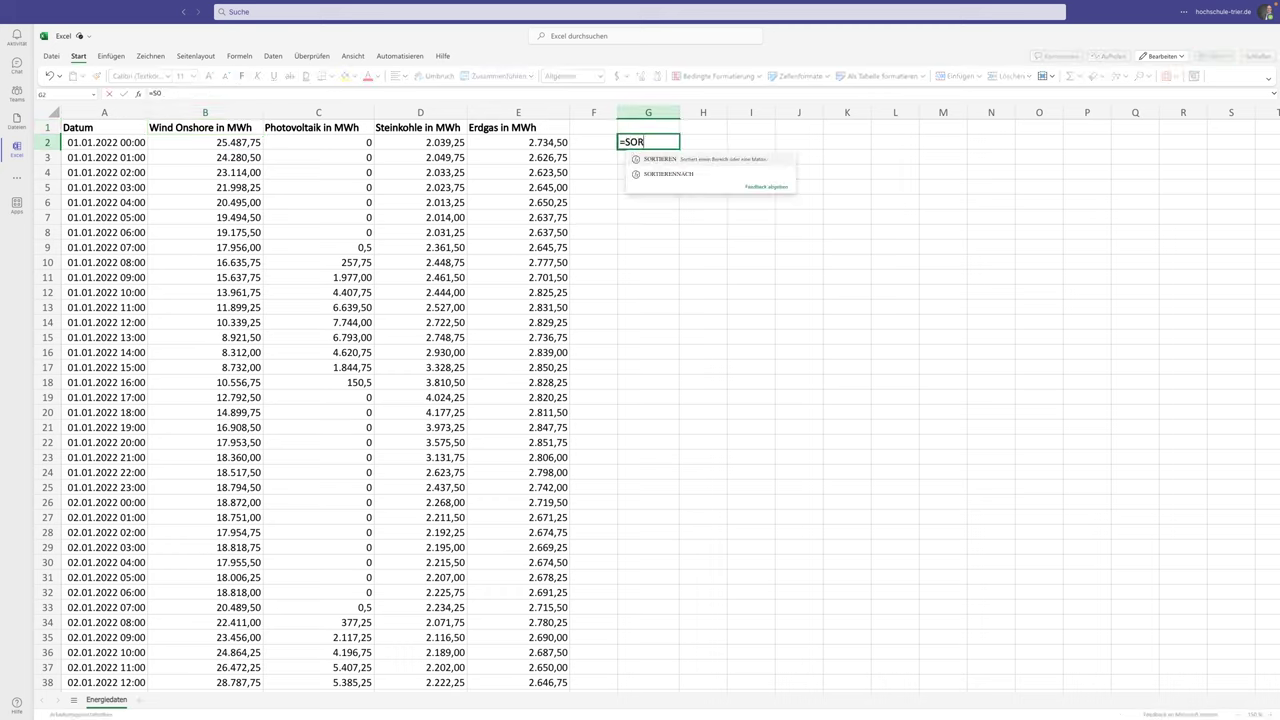
type("TIEREN")
type("(")
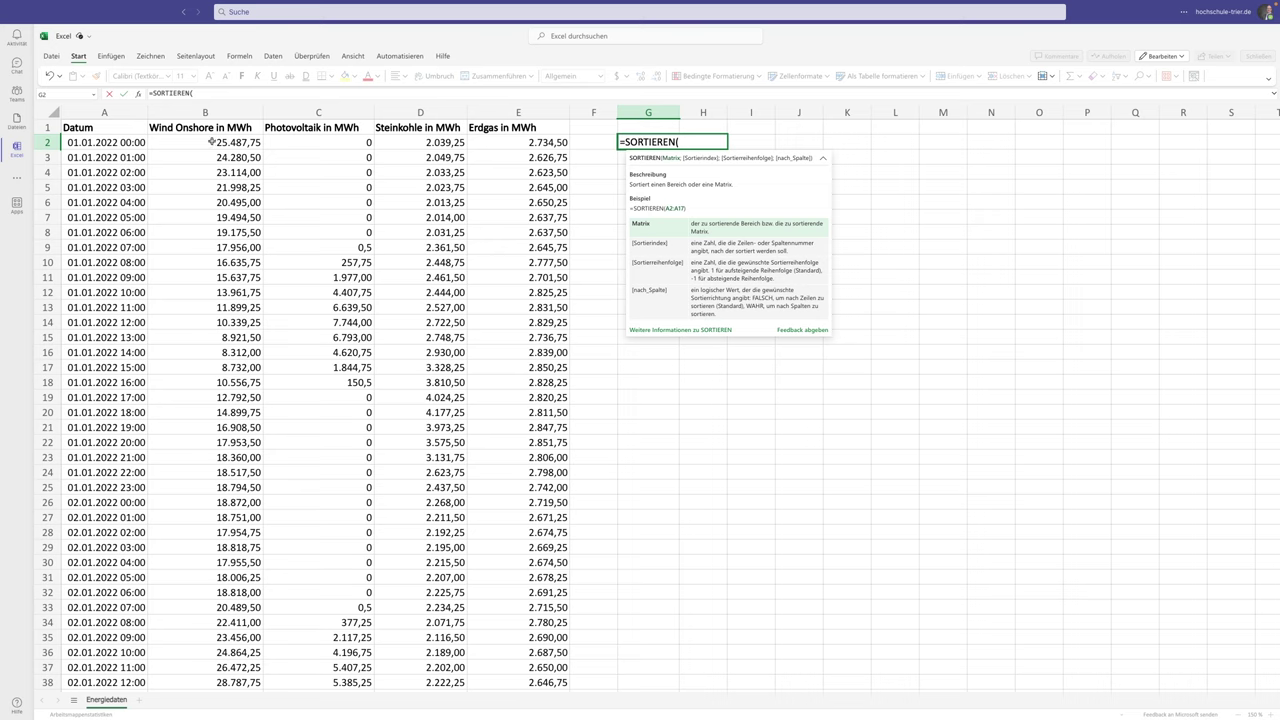
left_click_drag(212, 142, 511, 142)
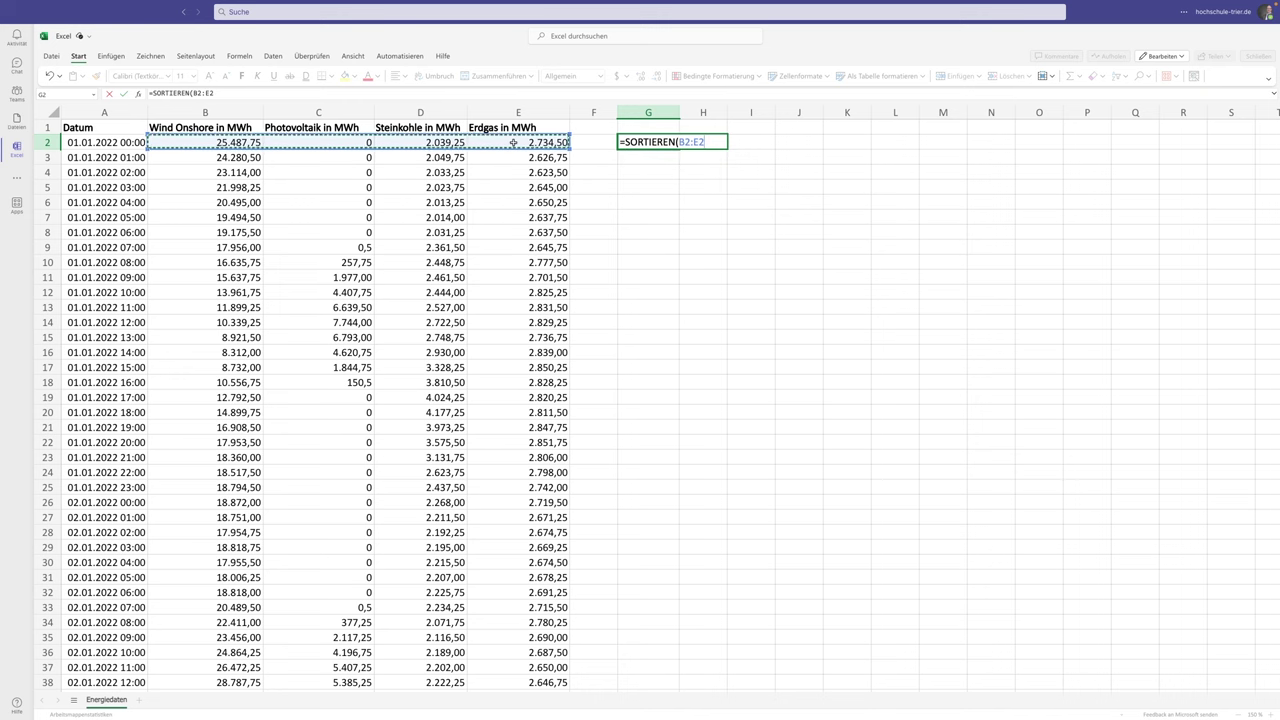
key("ctrl+shift+Down")
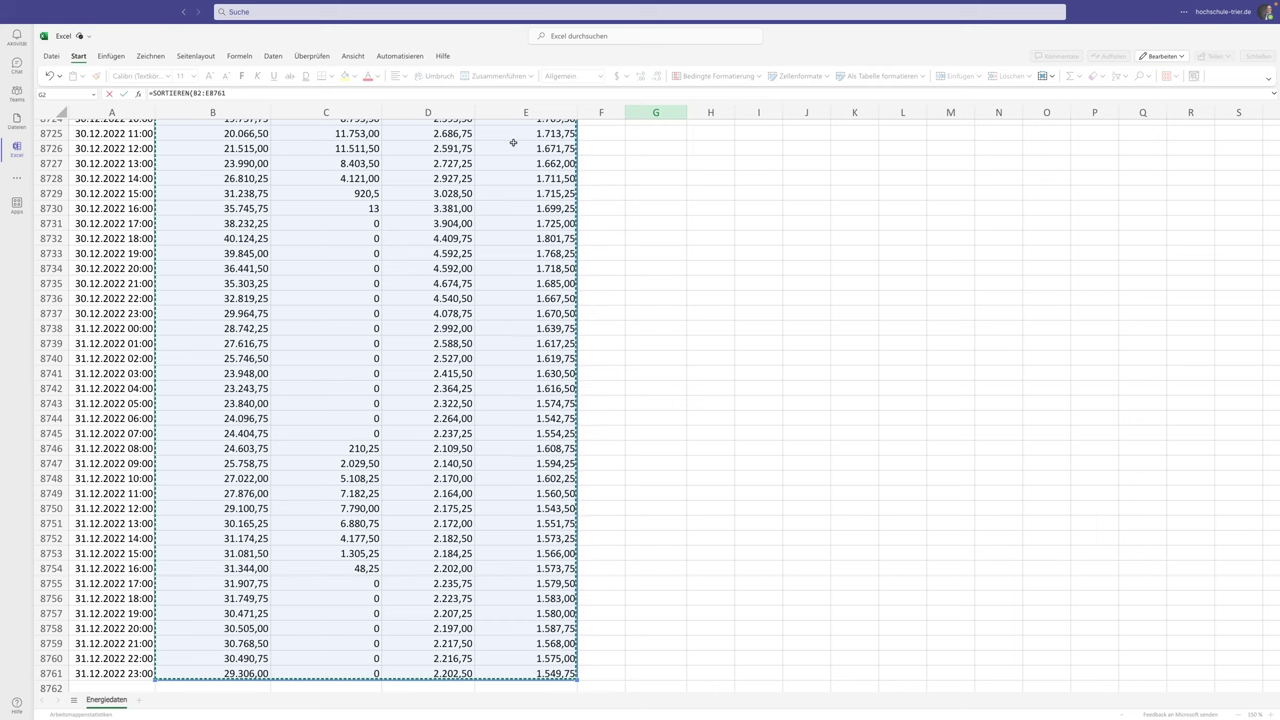
type(";")
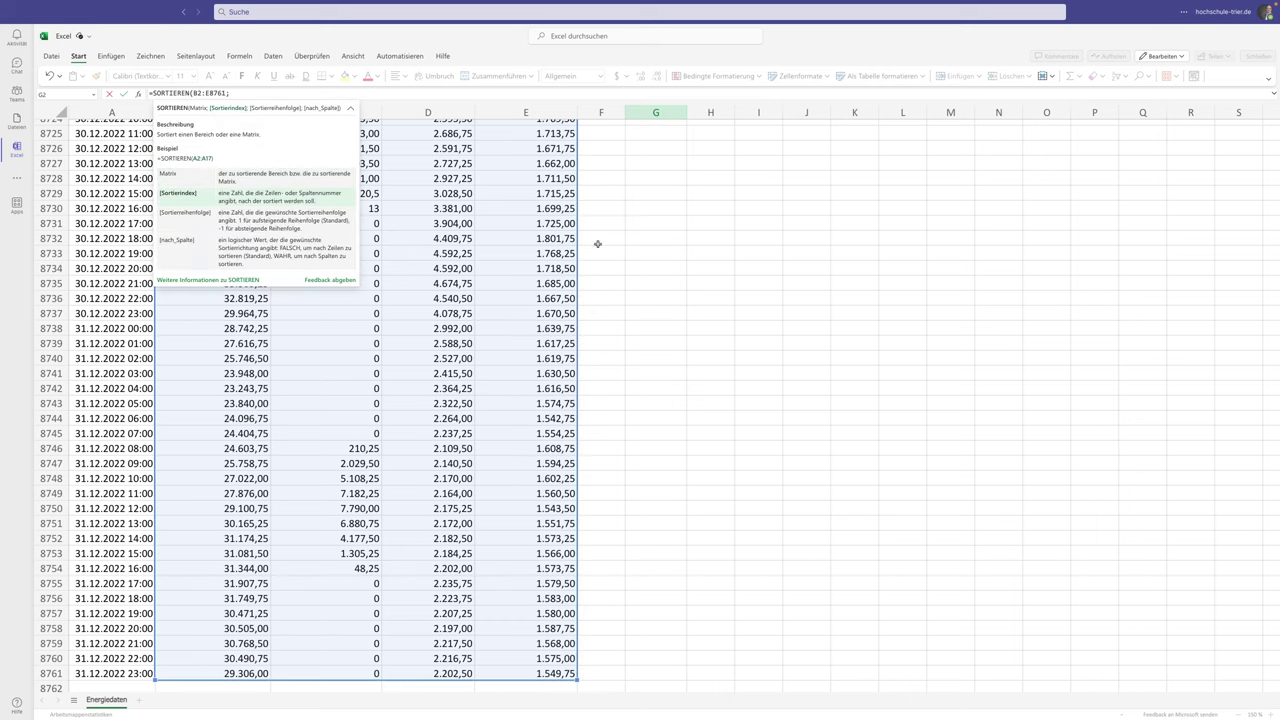
scroll(755, 249, "up", 20)
scroll(755, 249, "up", 20)
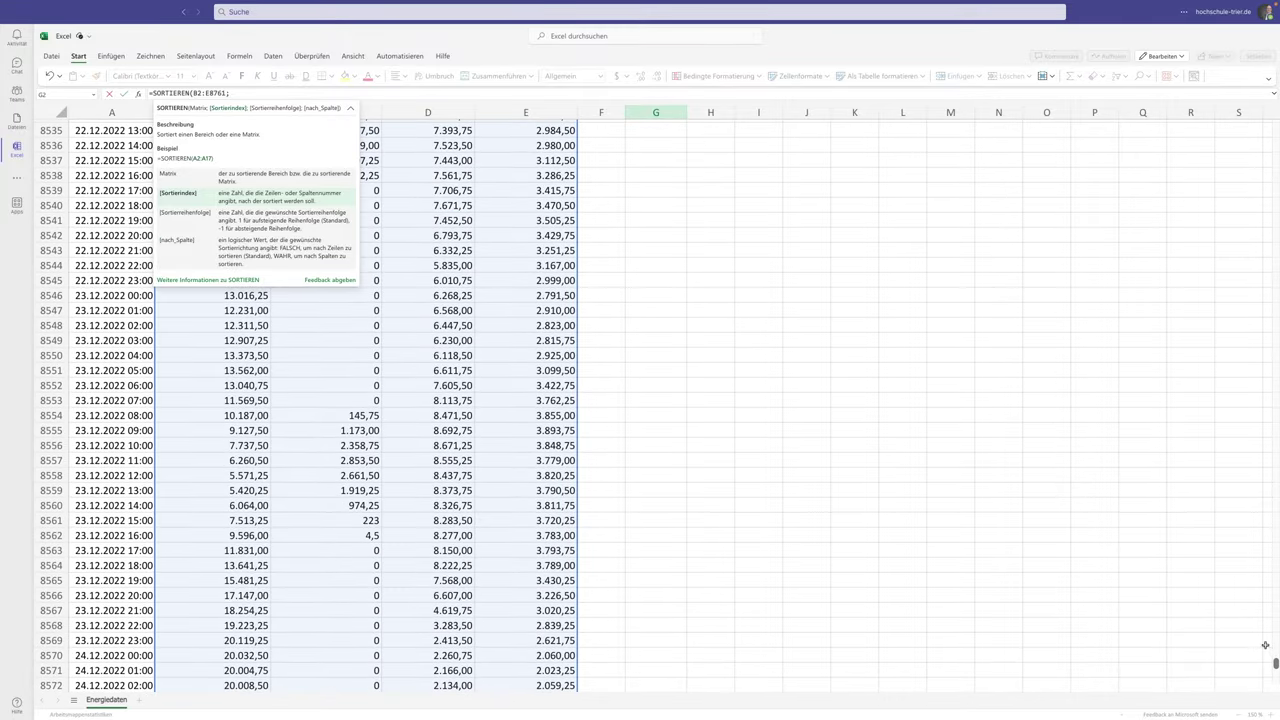
left_click_drag(1267, 657, 1276, 240)
left_click_drag(1276, 133, 1276, 122)
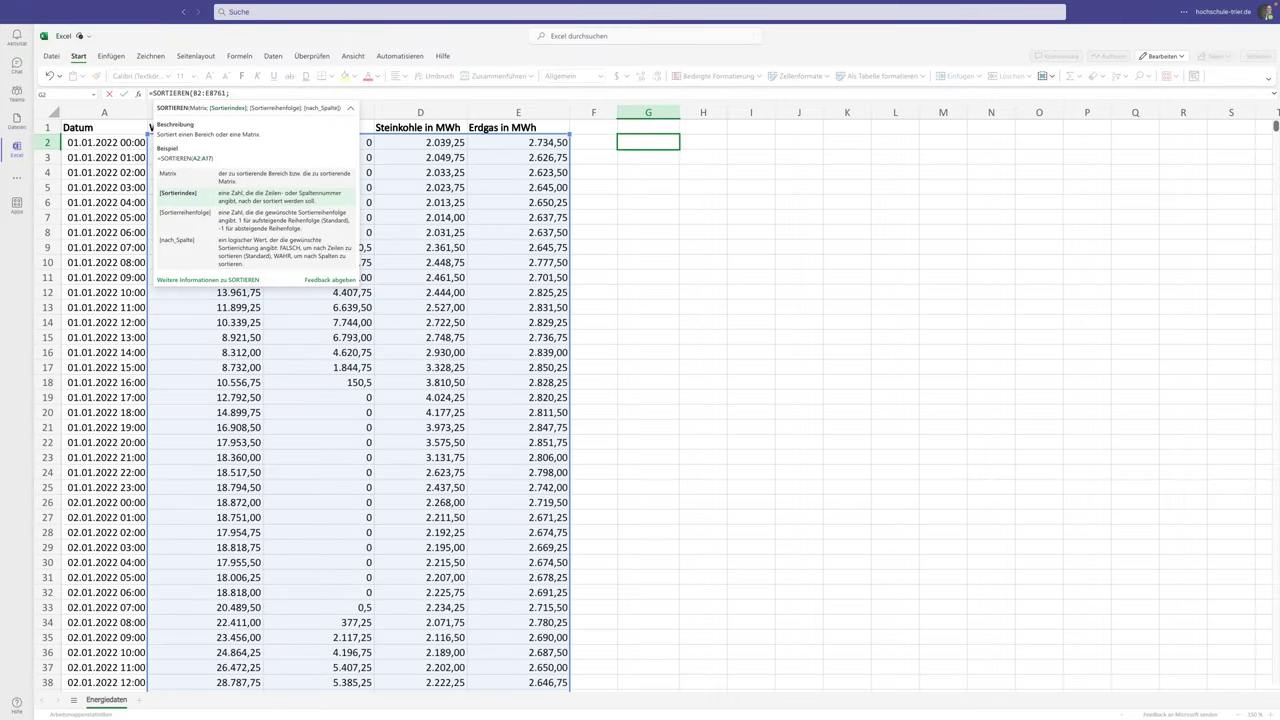
left_click(241, 93)
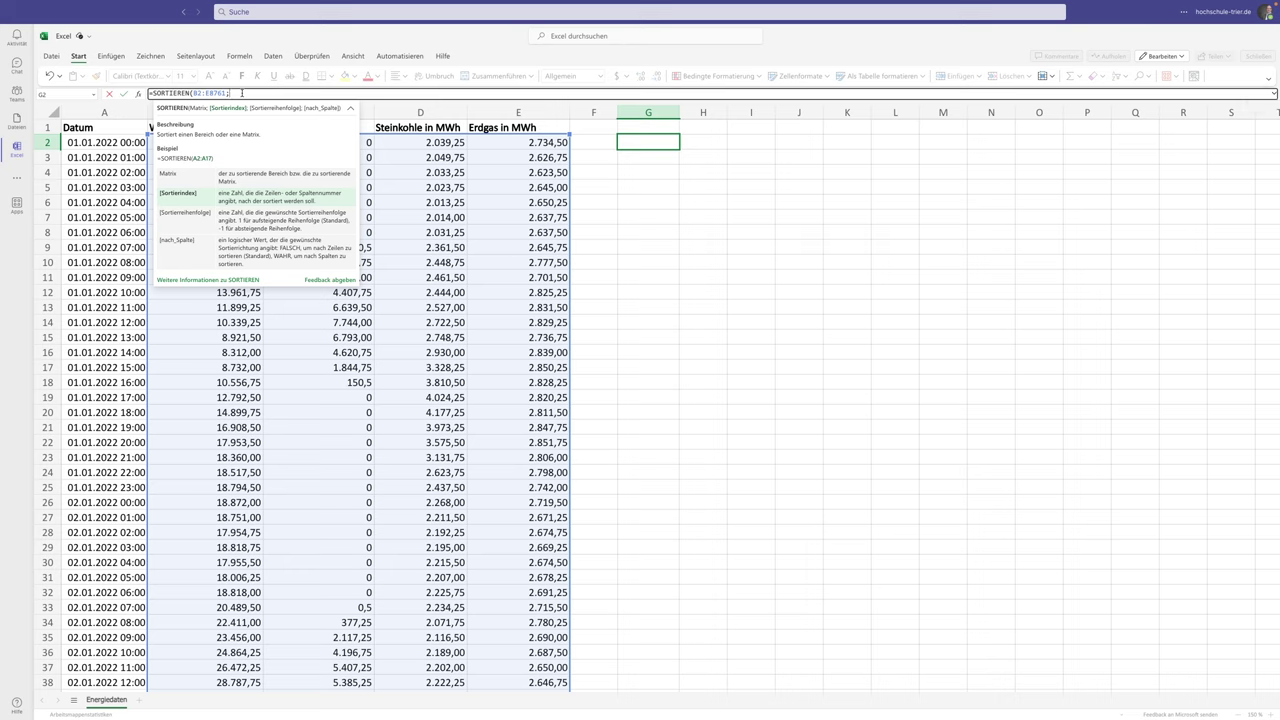
type("1")
type(";")
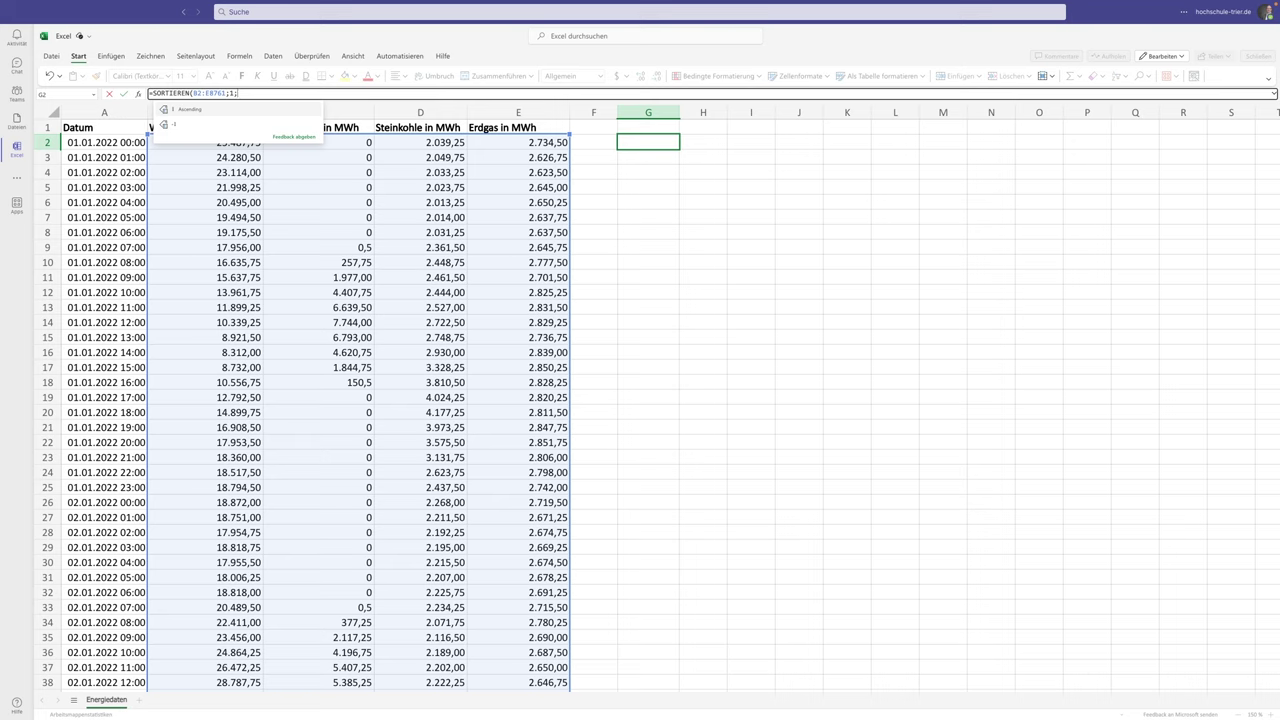
type("-1")
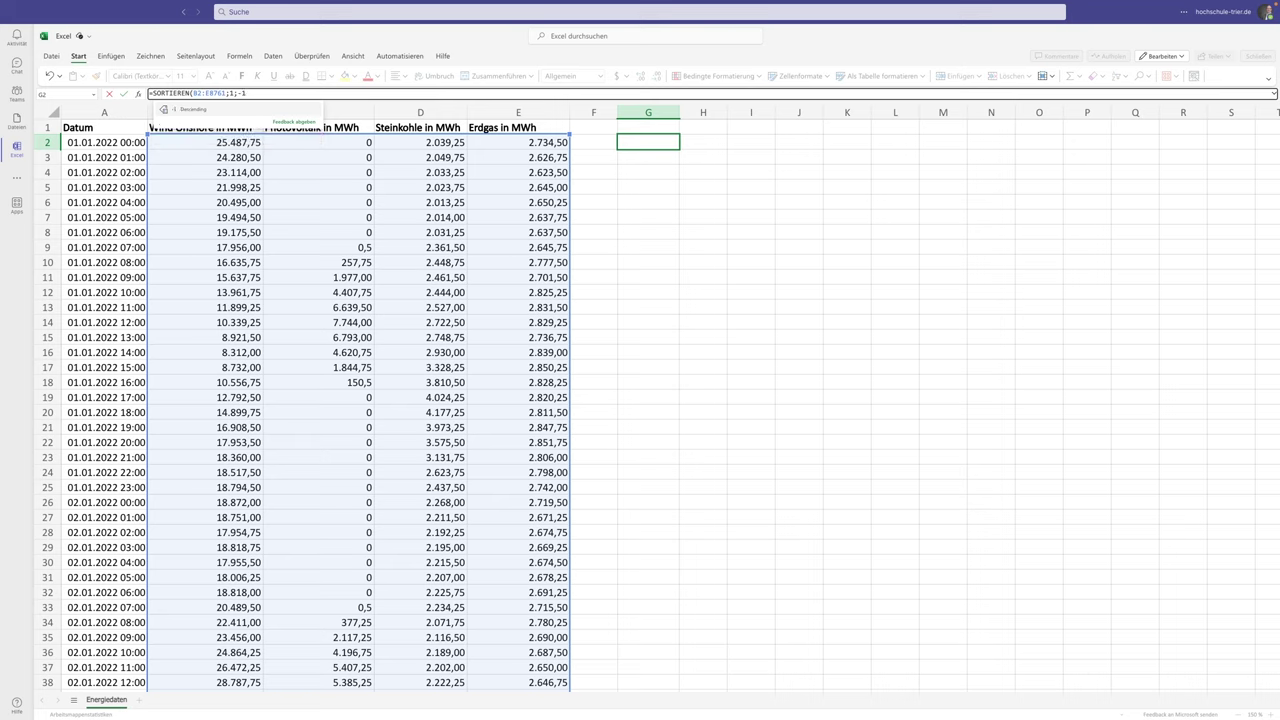
type(")")
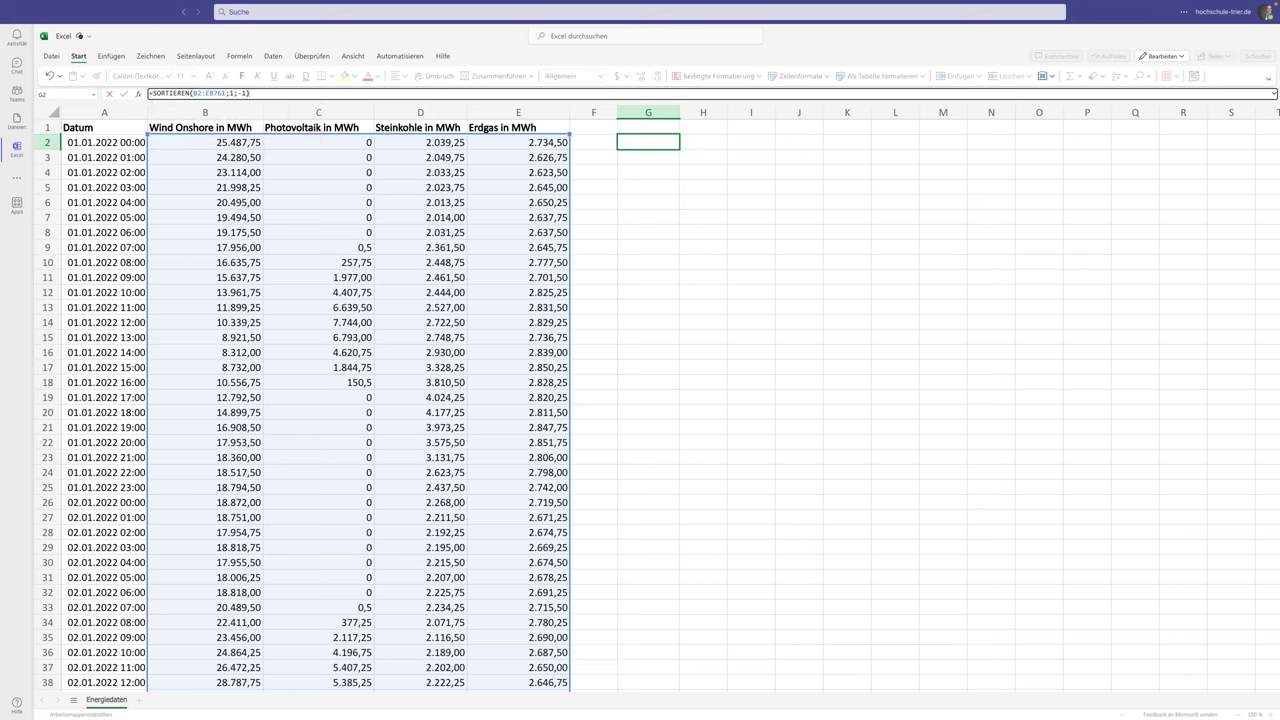
key("Return")
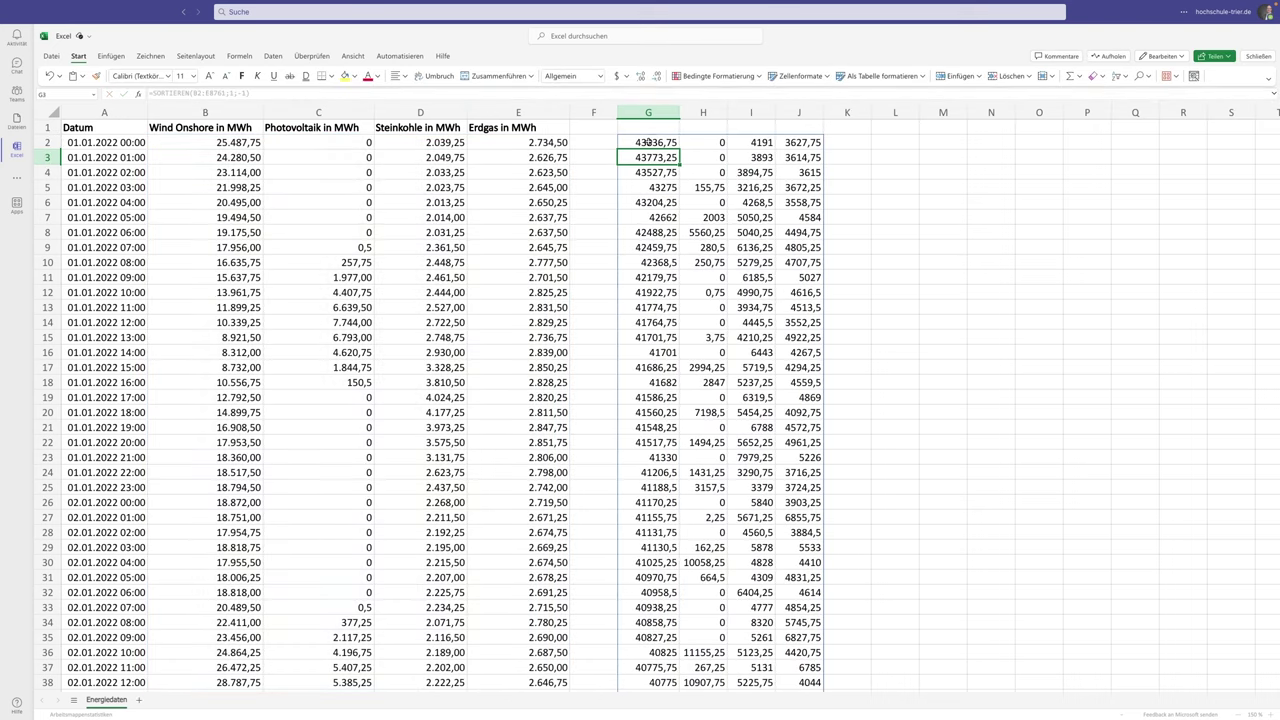
- Copy the headers from B1:E1 into G1:J1 and autofit columns G to J
left_click_drag(247, 143, 519, 143)
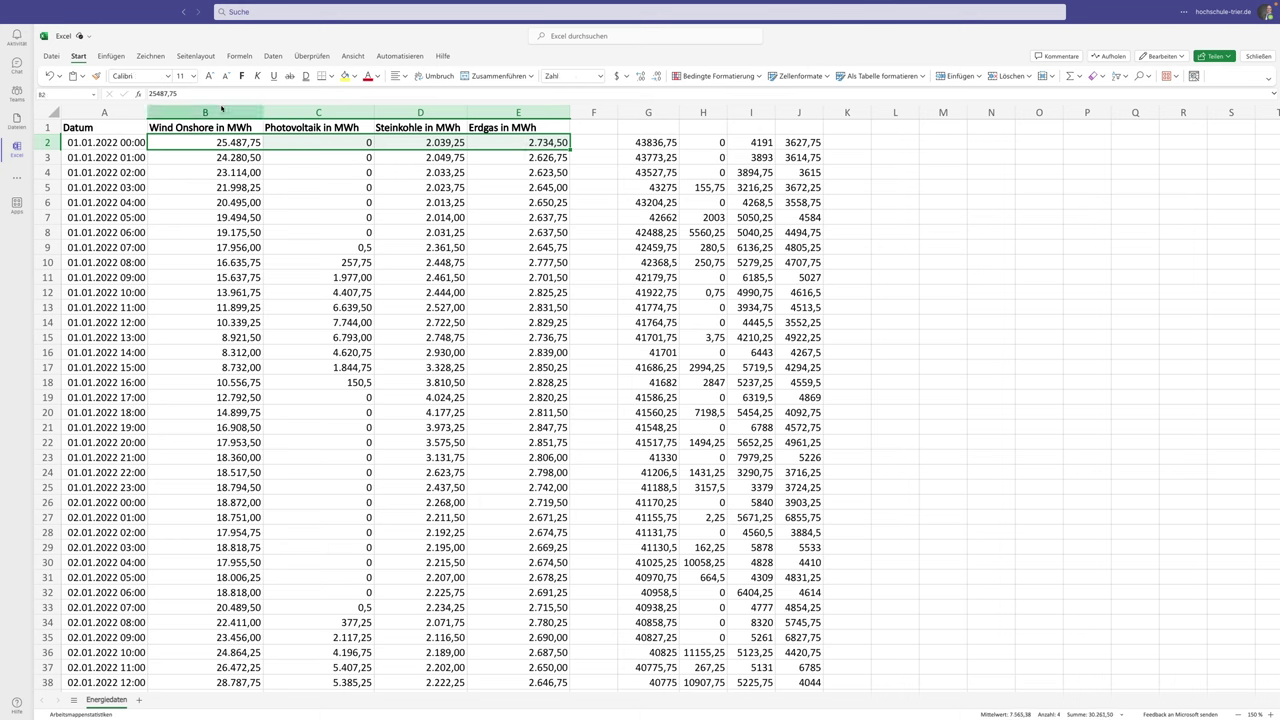
left_click_drag(210, 127, 515, 127)
key("ctrl+c")
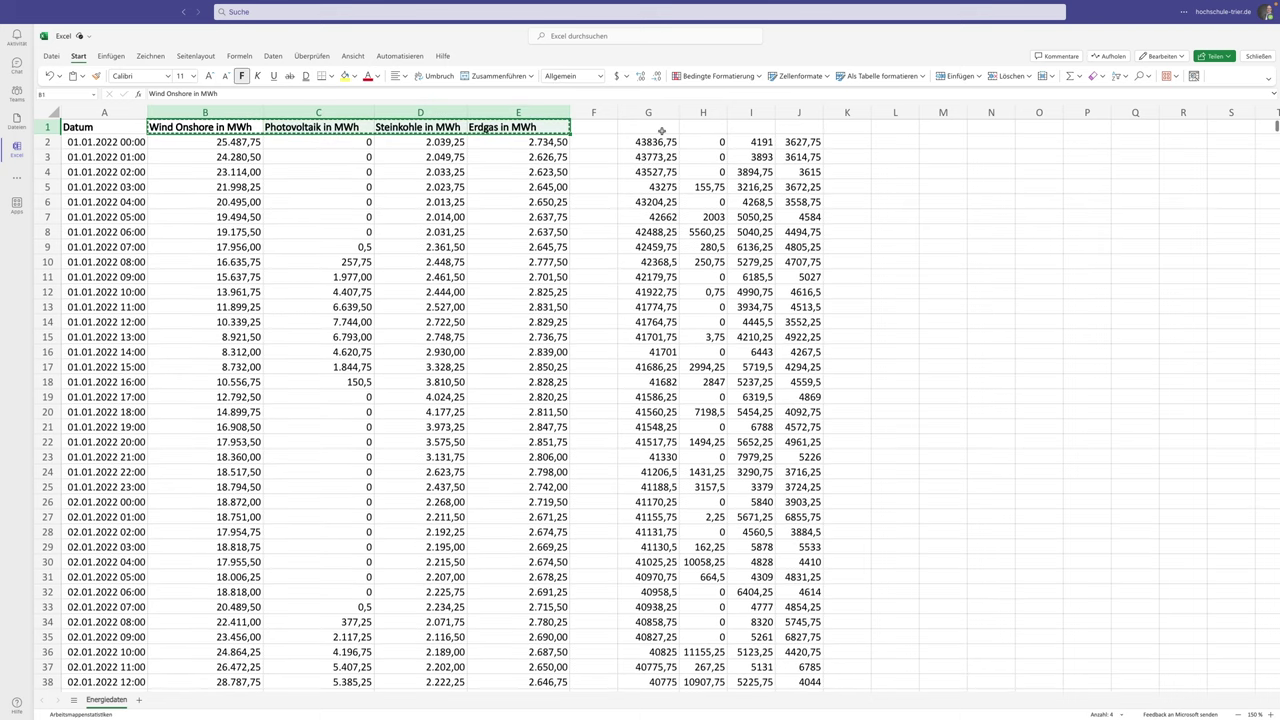
left_click(663, 128)
key("ctrl+v")
left_click_drag(648, 112, 778, 112)
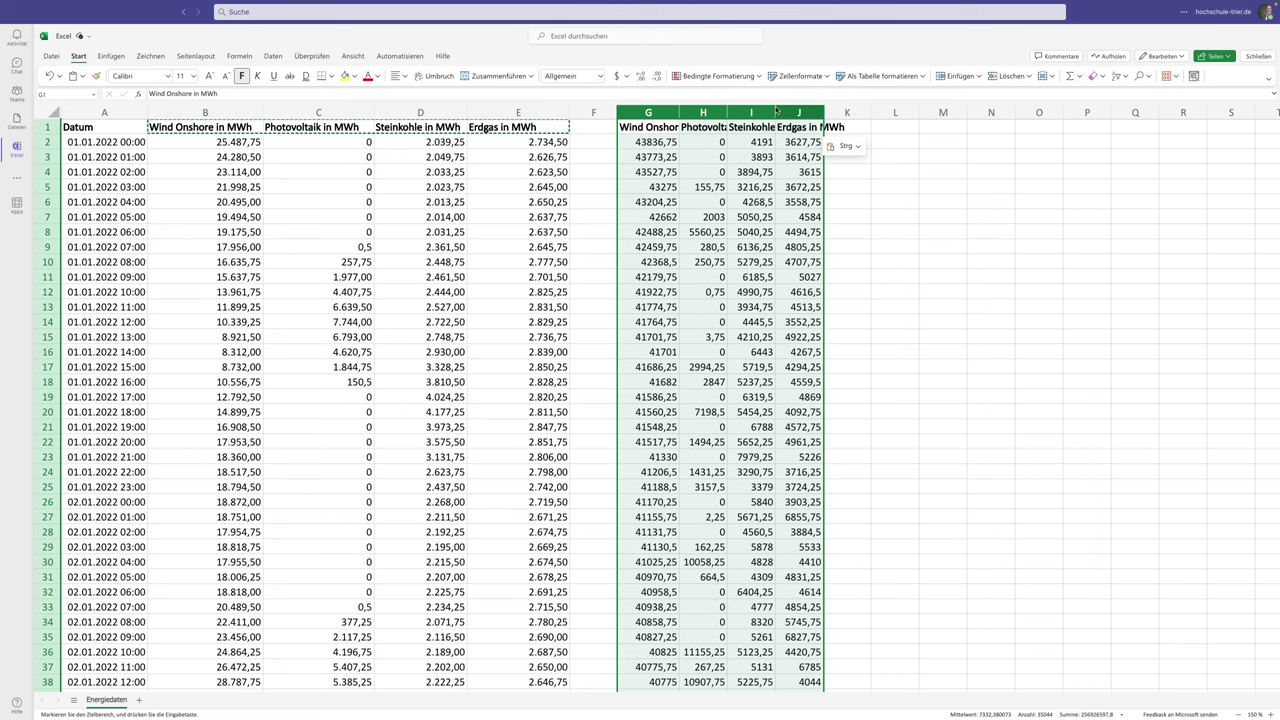
double_click(775, 107)
- Review the sorted results and return to G2's SORTIEREN formula for editing
left_click(845, 172)
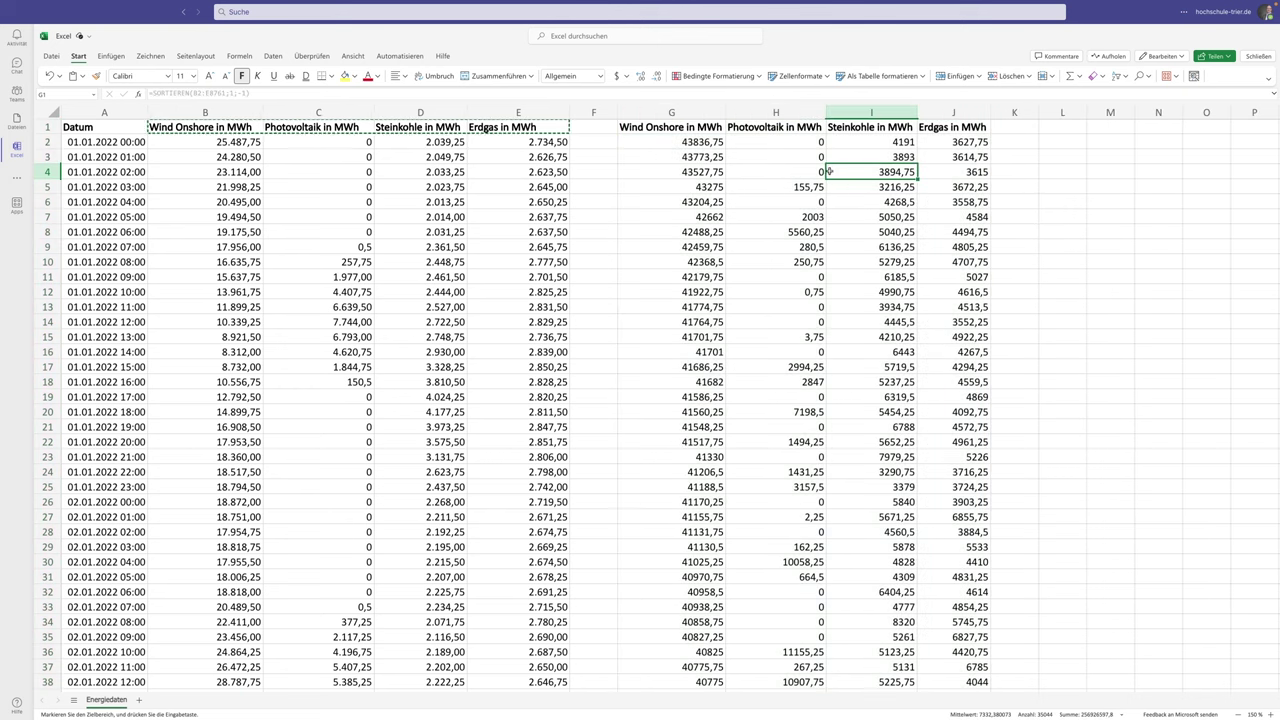
left_click_drag(687, 142, 938, 142)
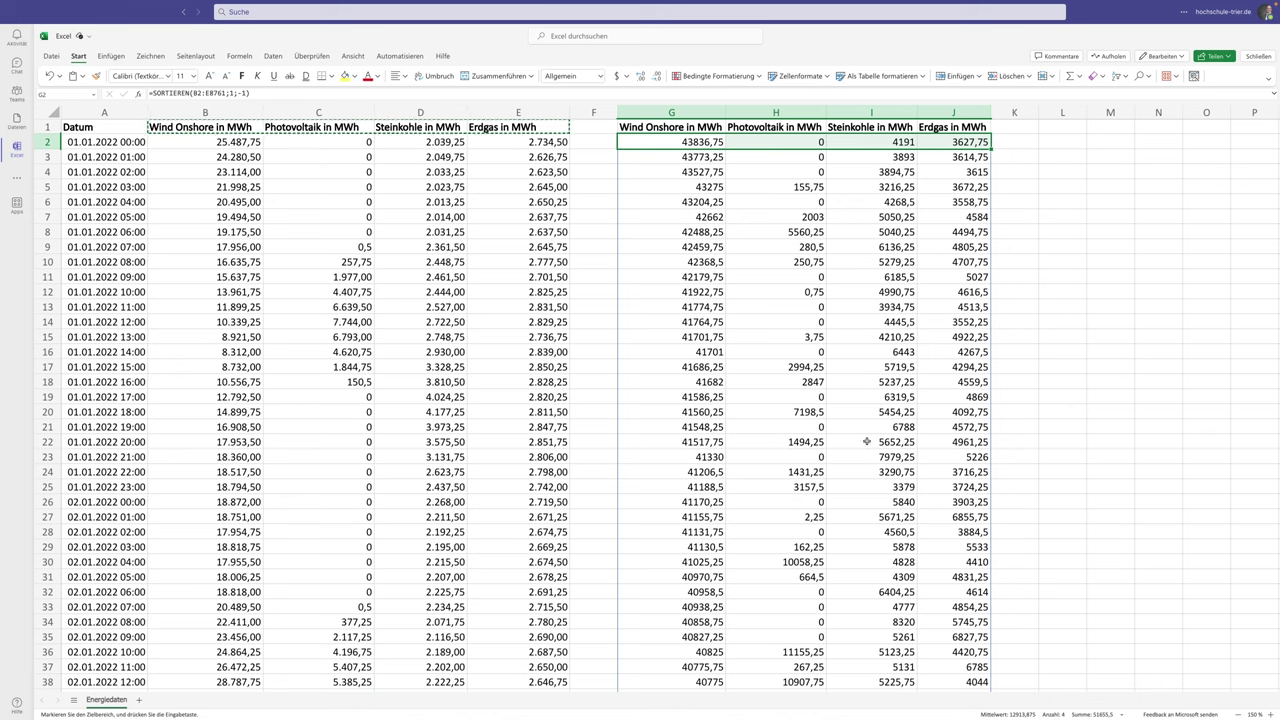
left_click(675, 110)
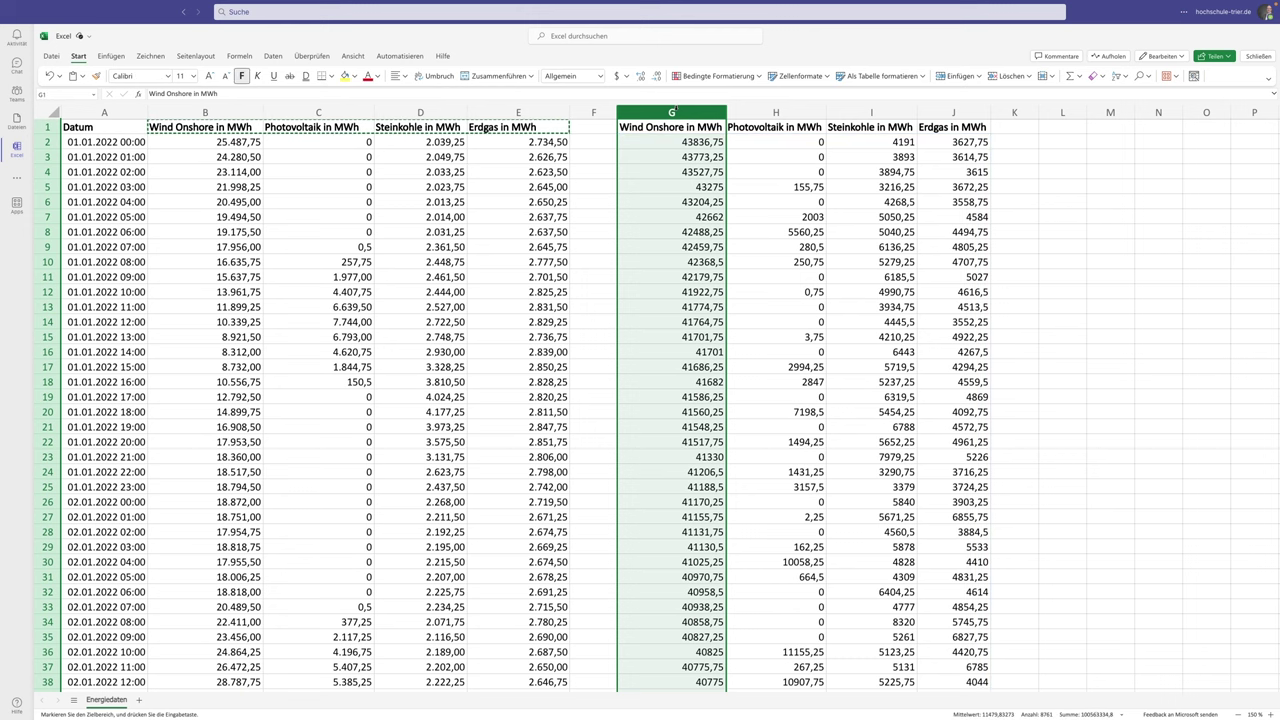
left_click(676, 142)
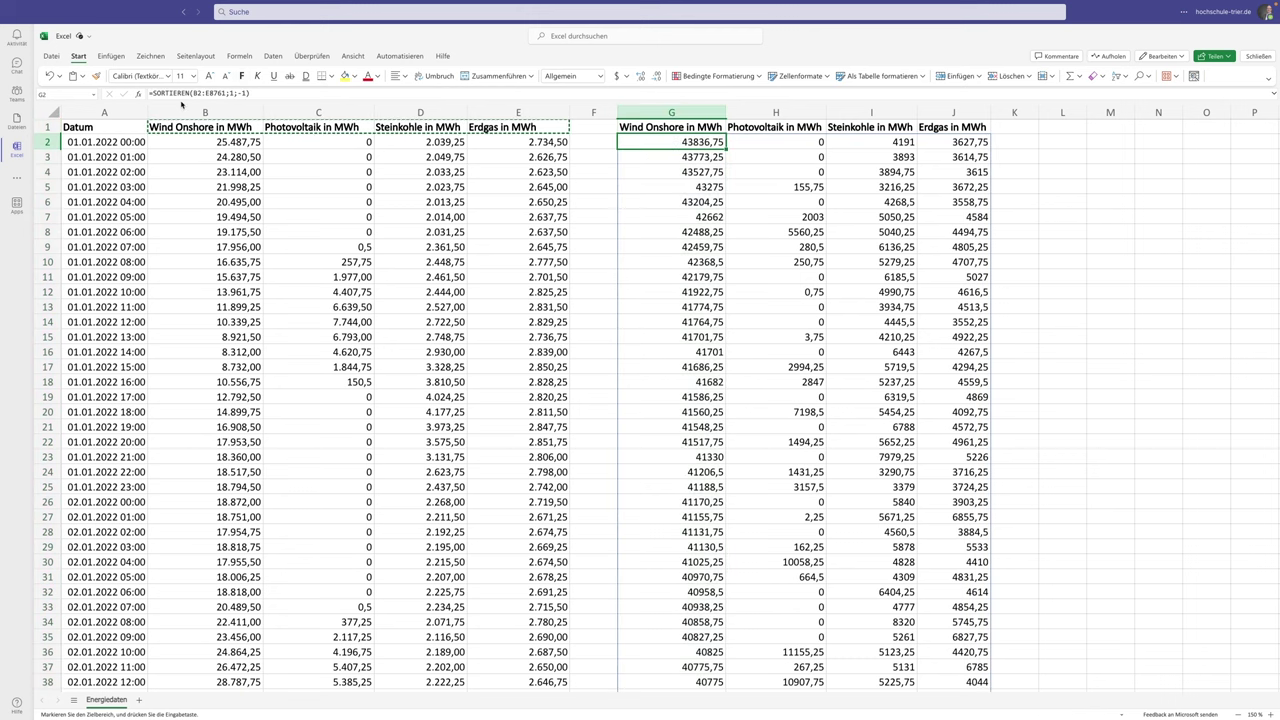
left_click(230, 93)
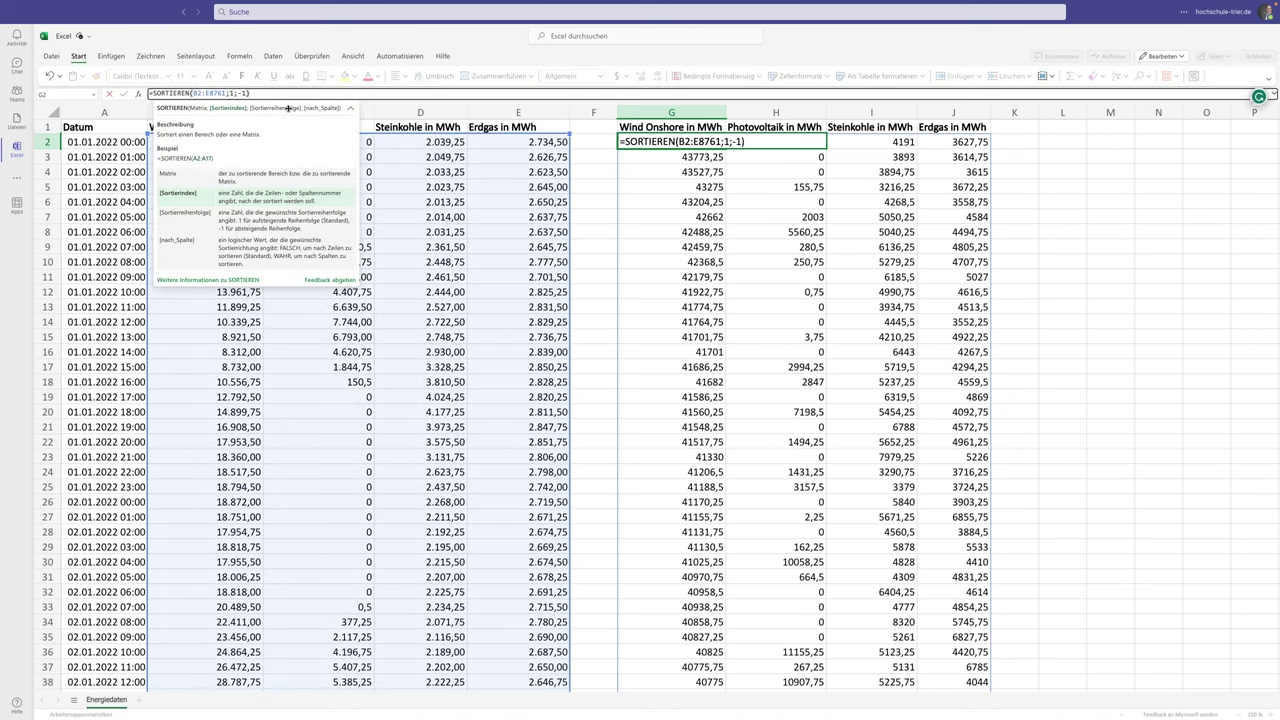
key("BackSpace")
type("3")
key("Return")
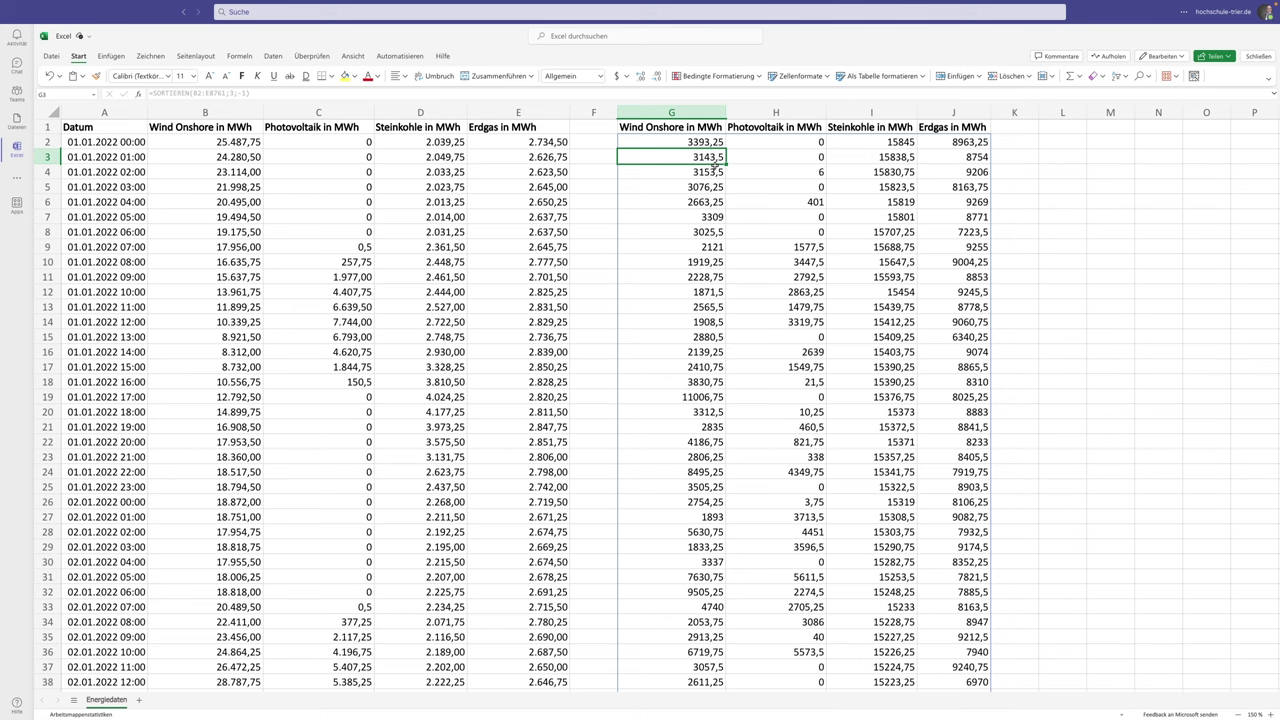
left_click(688, 138)
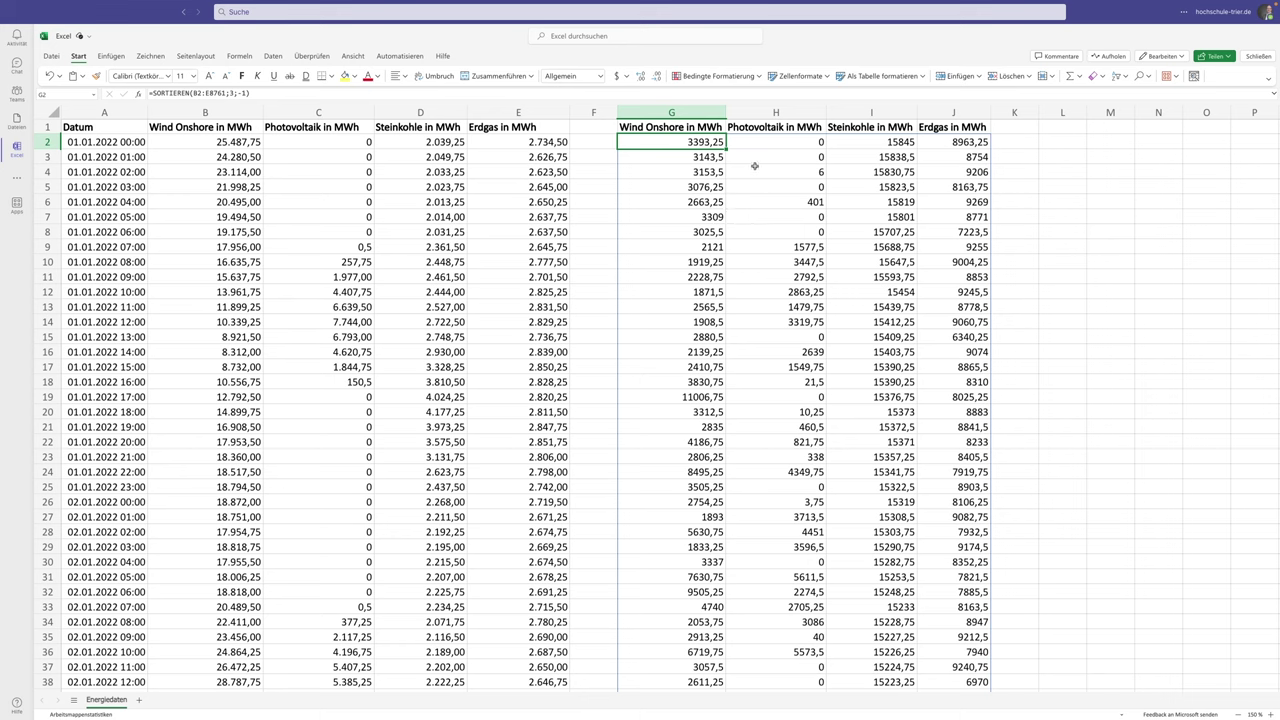
left_click(1063, 142)
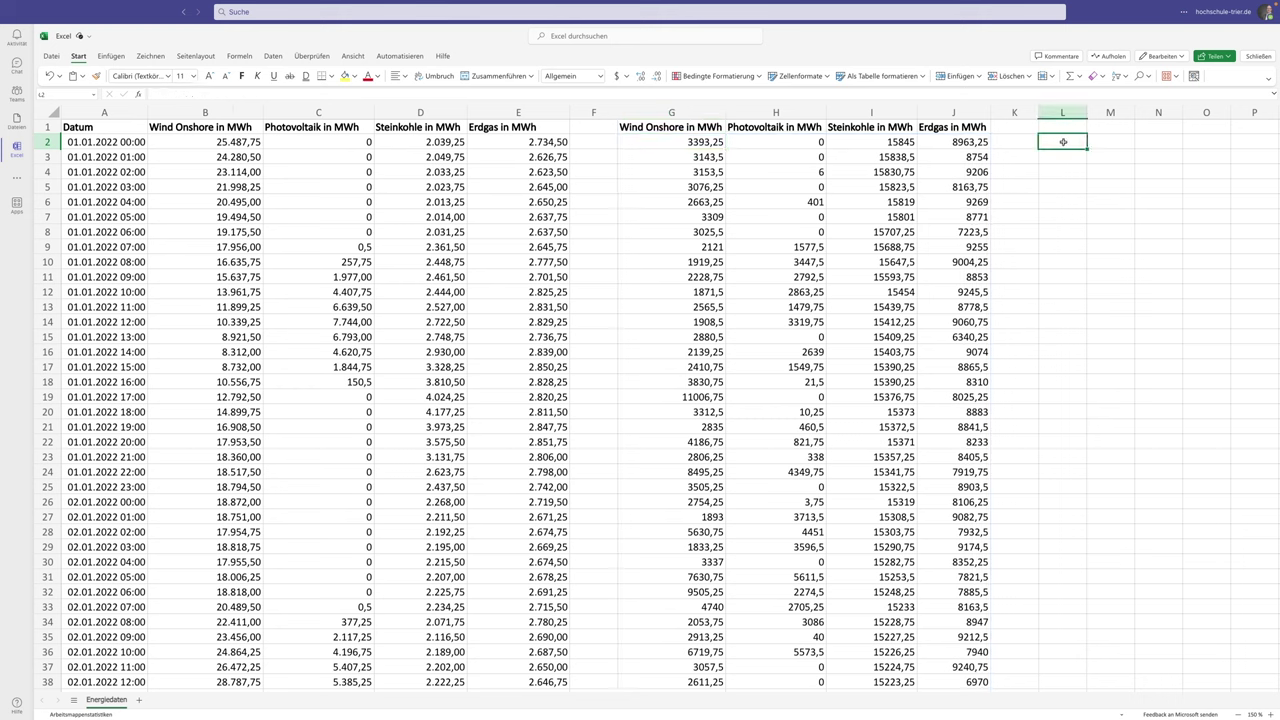
- Type the note SORTIEREN() in L2, then insert six blank columns G–L before the sorted block
type("SORTIEREN")
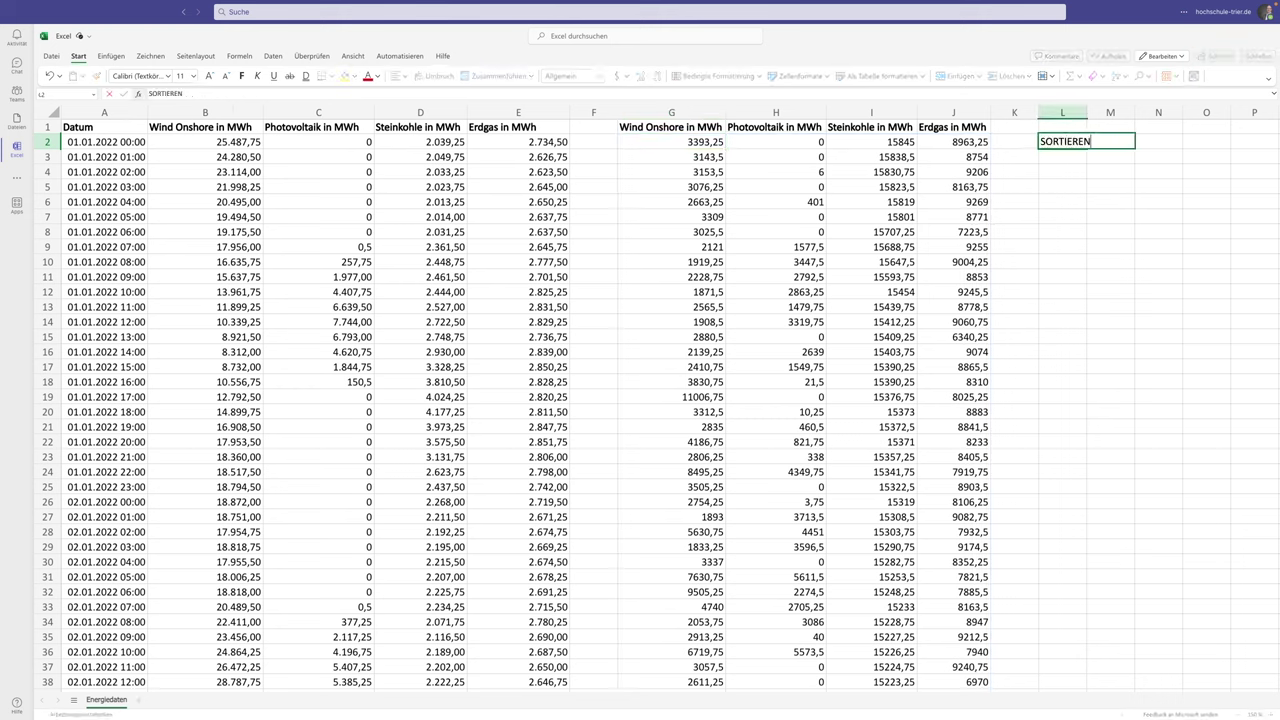
type("()")
key("Return")
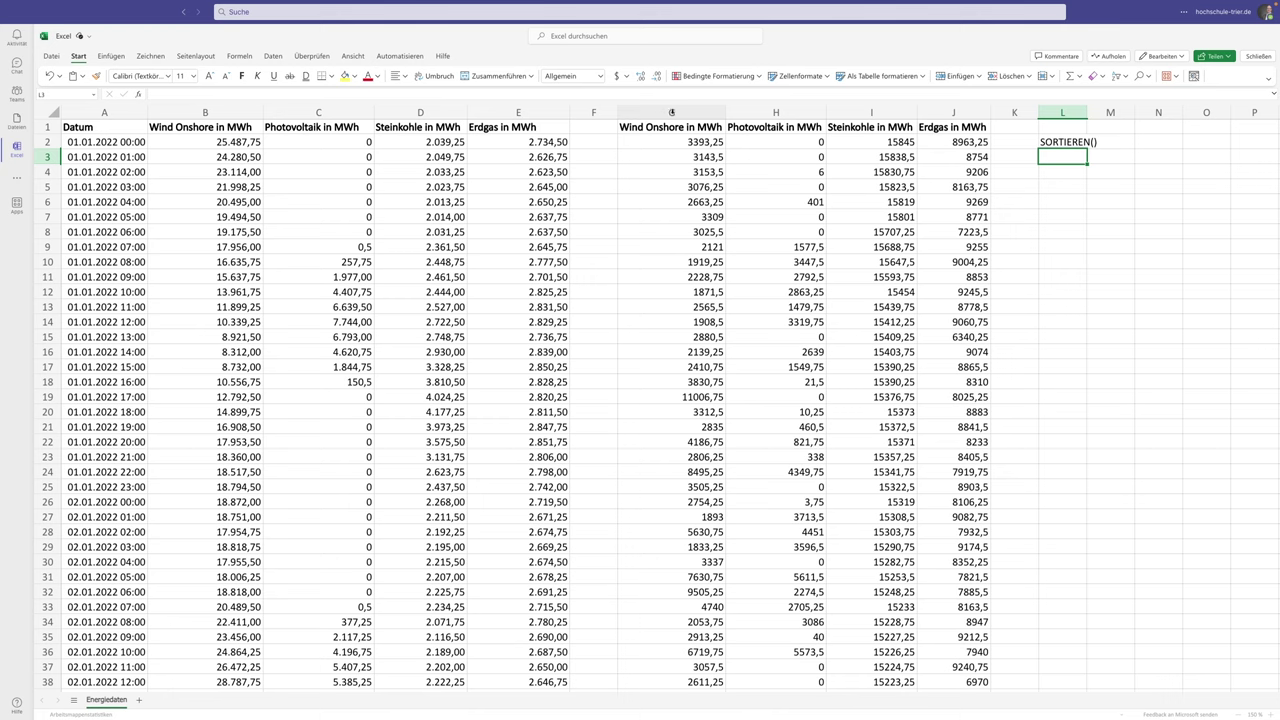
left_click_drag(672, 112, 1062, 112)
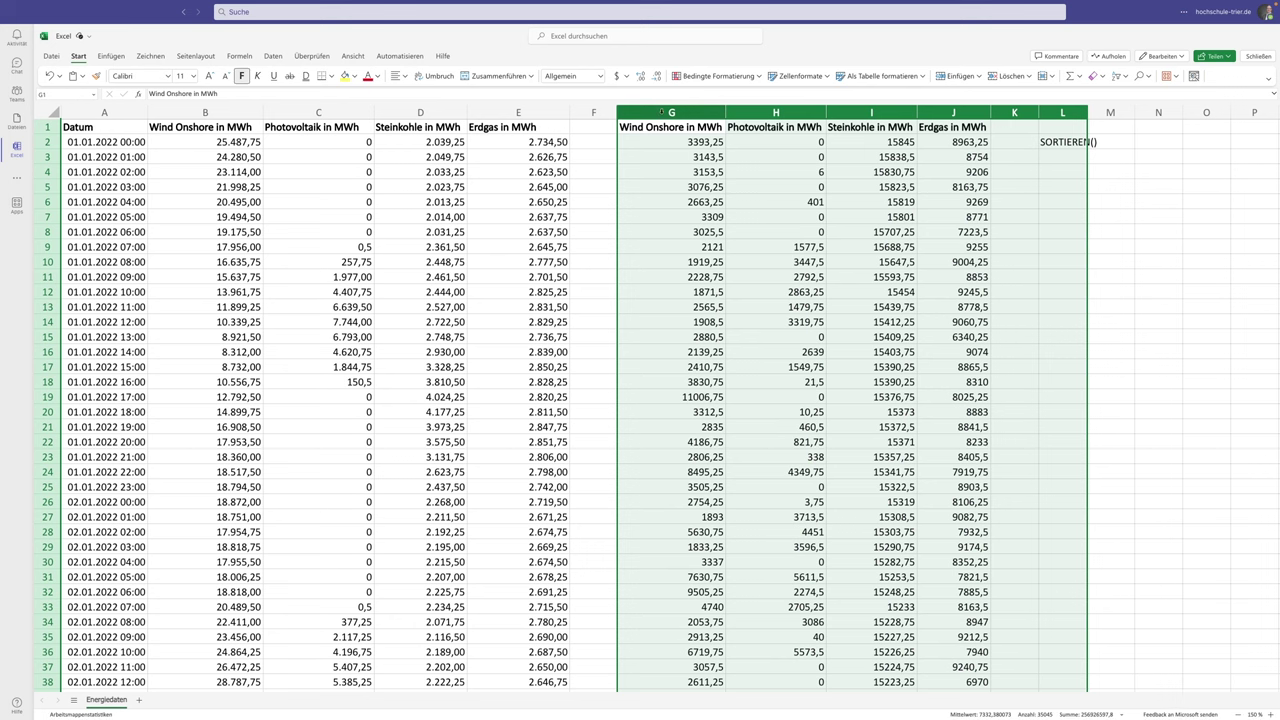
right_click(661, 112)
left_click(710, 222)
left_click(709, 217)
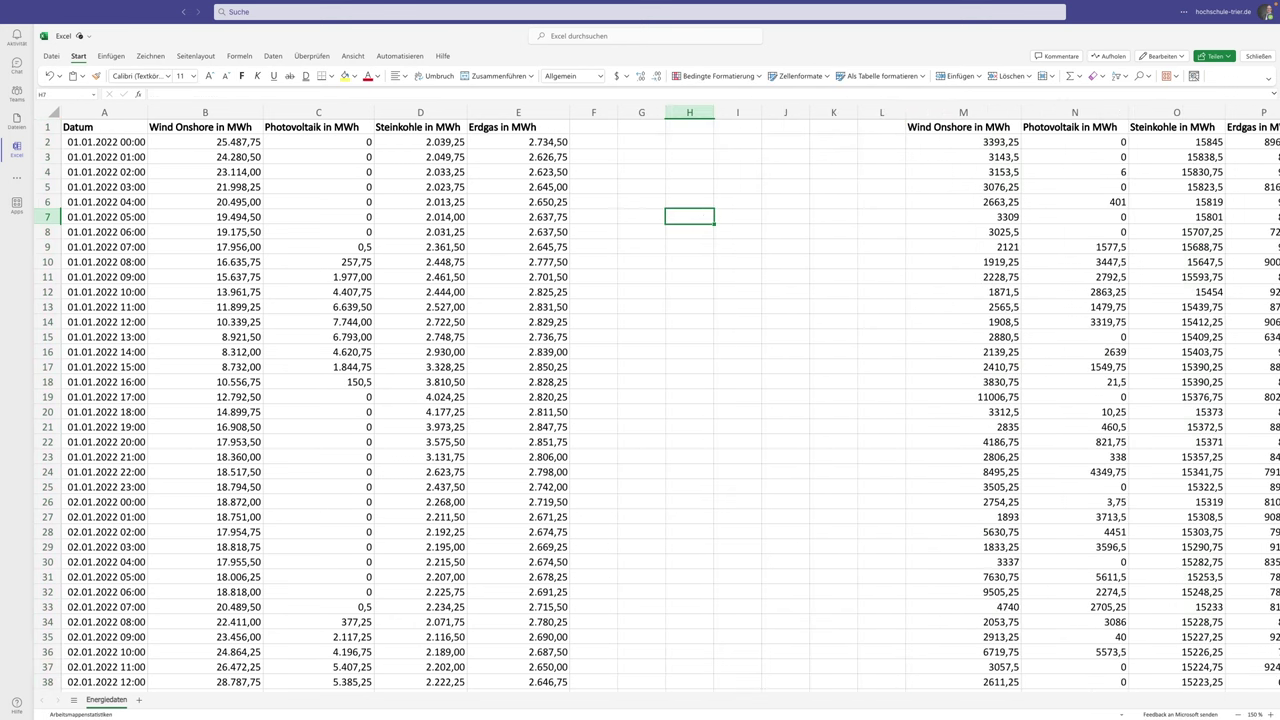
left_click(641, 141)
left_click(647, 124)
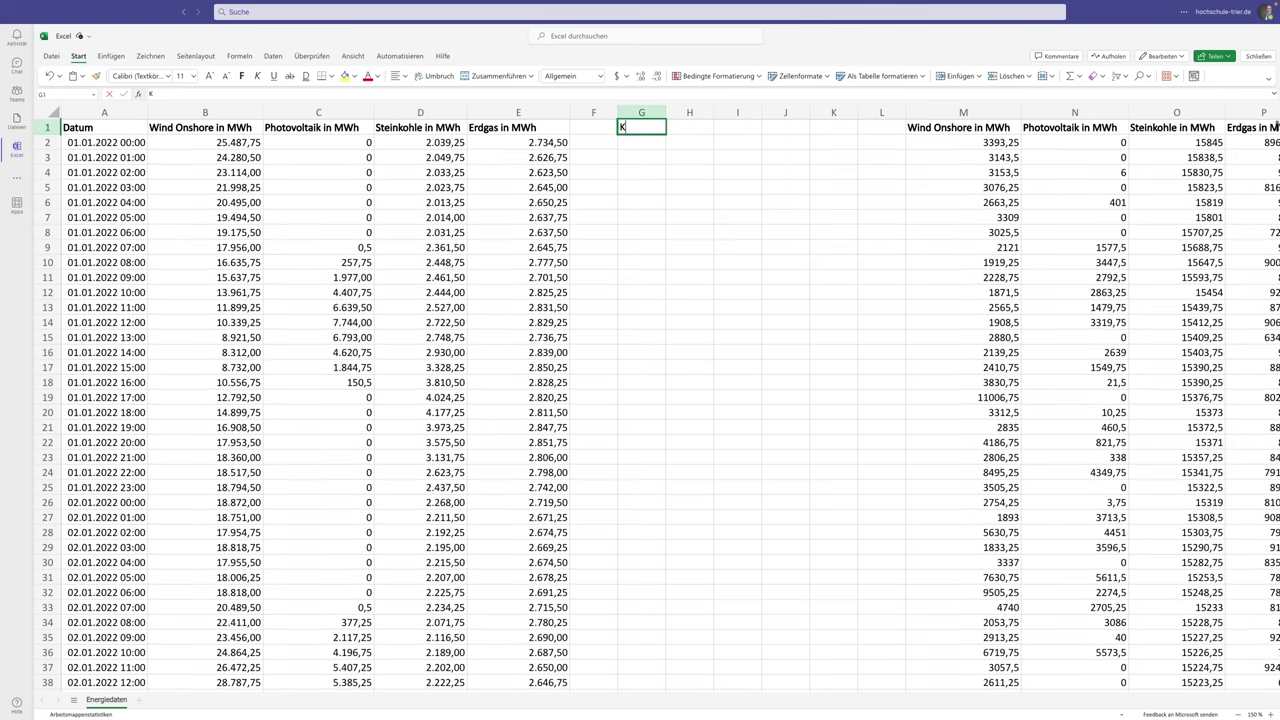
type("KG")
key("BackSpace")
key("BackSpace")
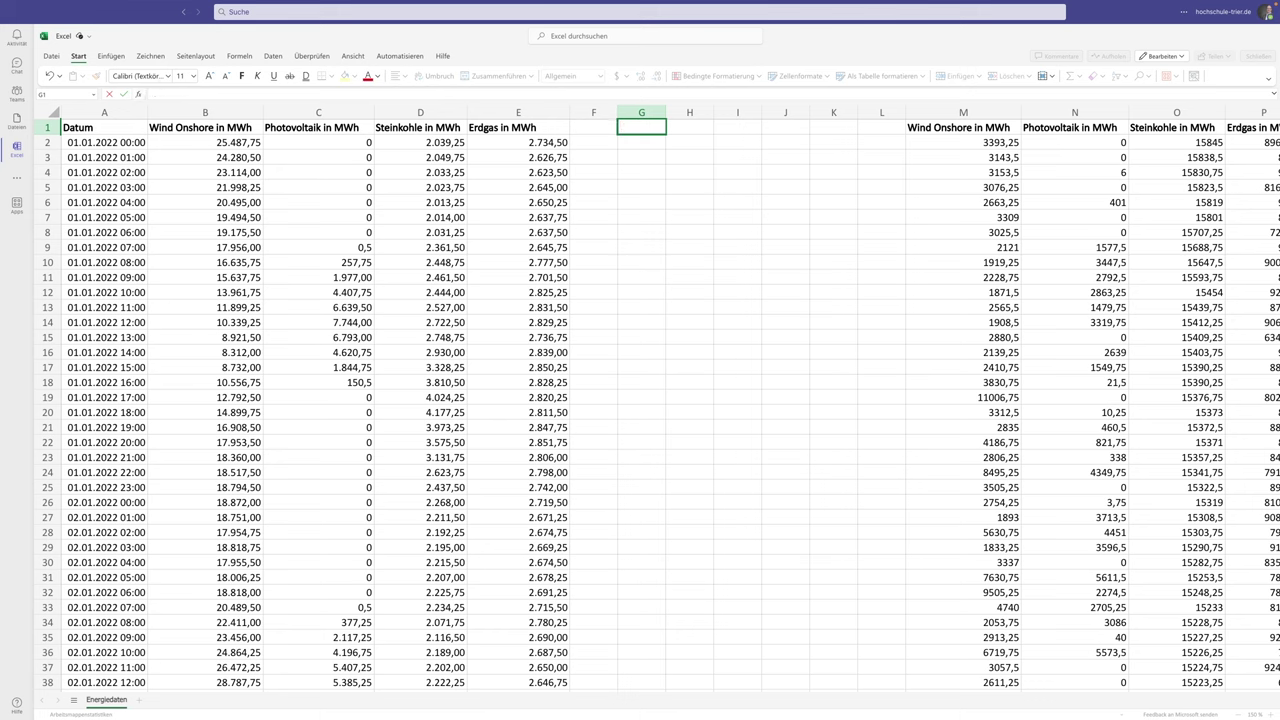
key("Return")
type("=K")
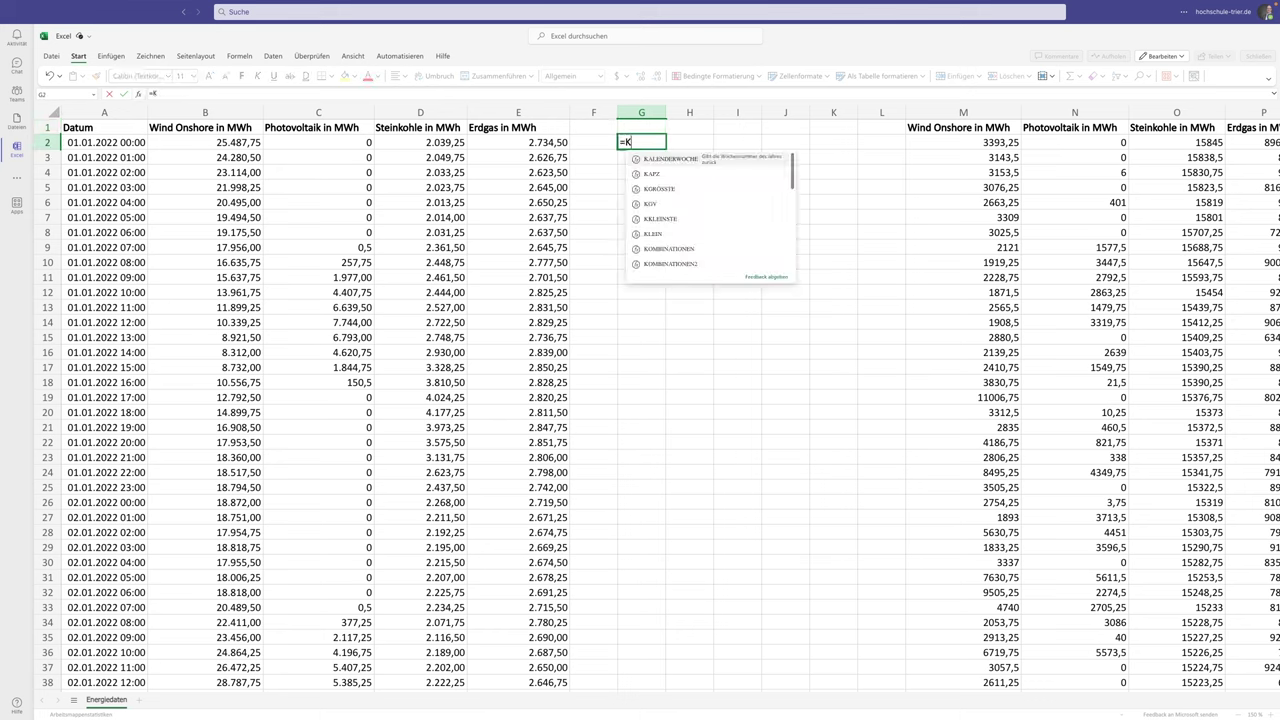
type("GRÖS")
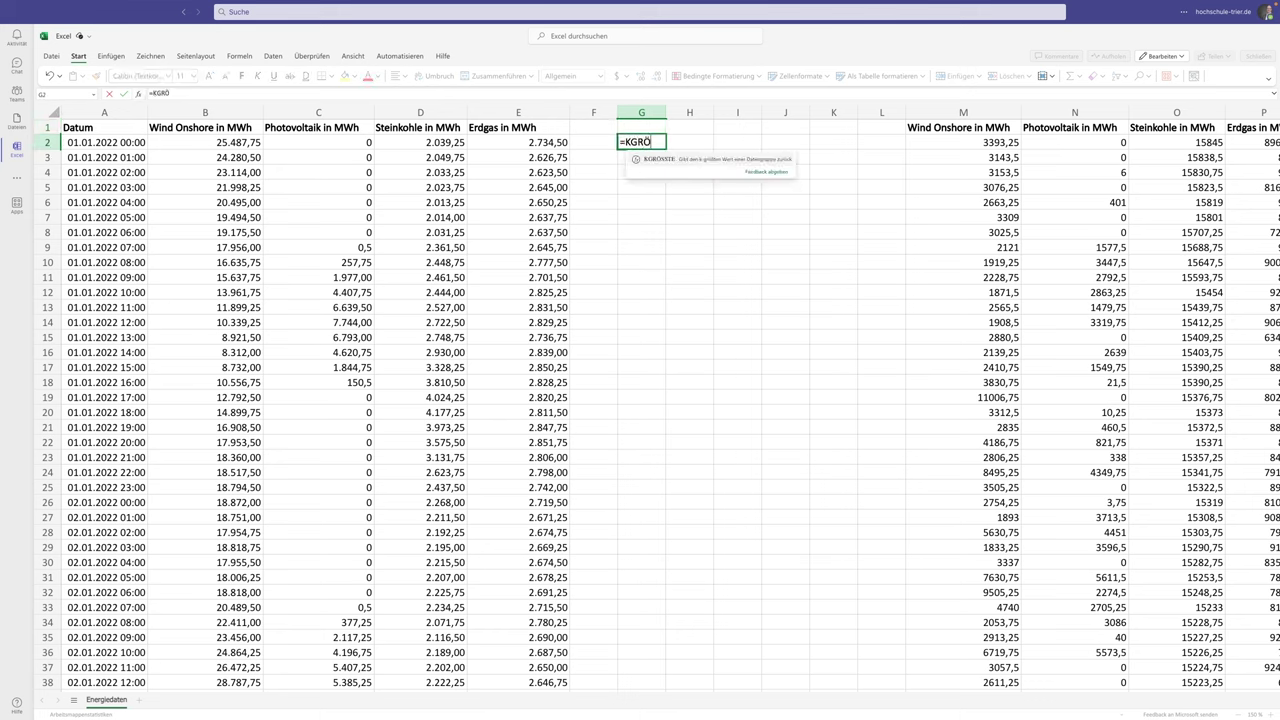
type("STE")
type("(")
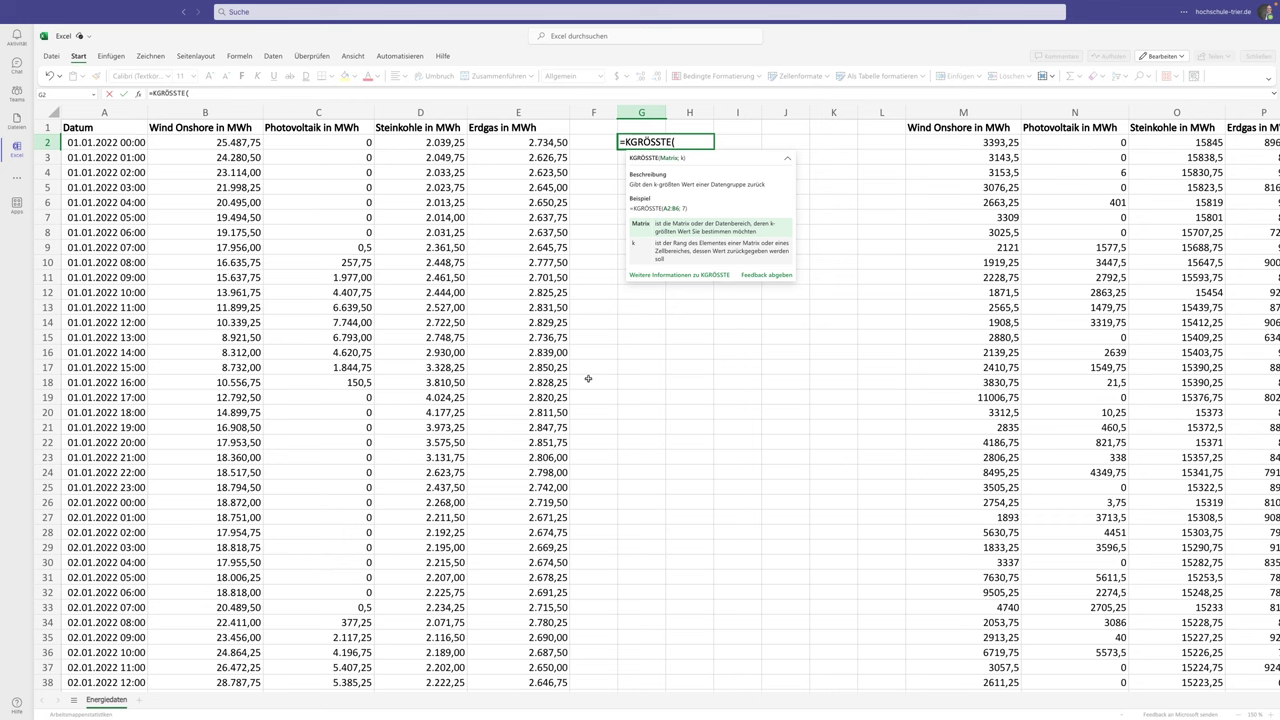
key("Escape")
key("Escape")
- Enter 1, 2, 3 in F2:F4 and fill the series down column F
key("Left")
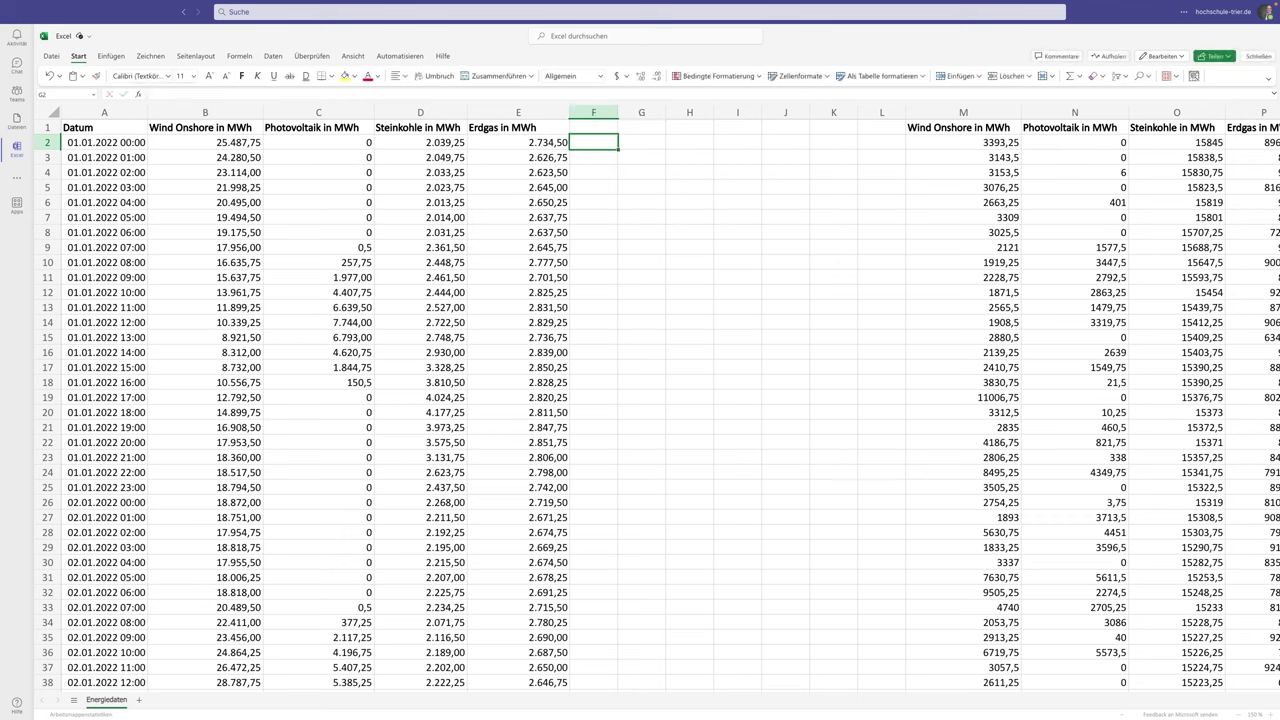
type("1")
key("Return")
type("2")
key("Return")
type("3")
key("Return")
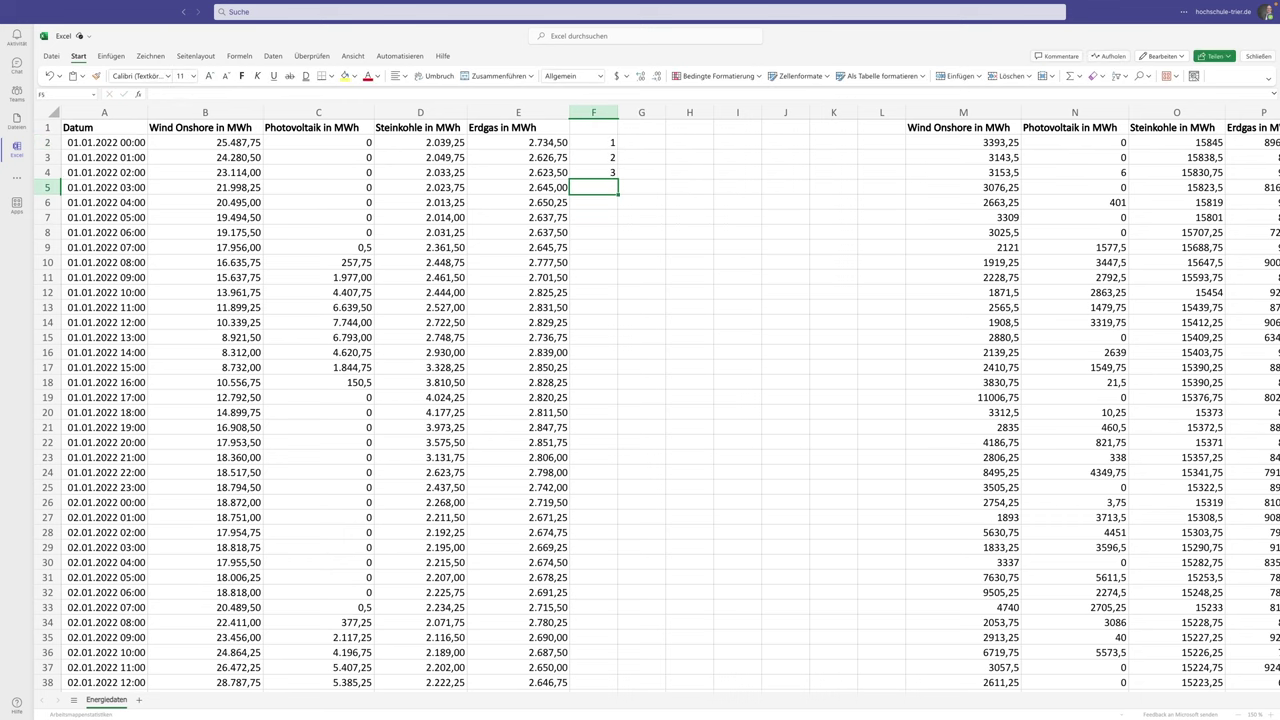
left_click(614, 175)
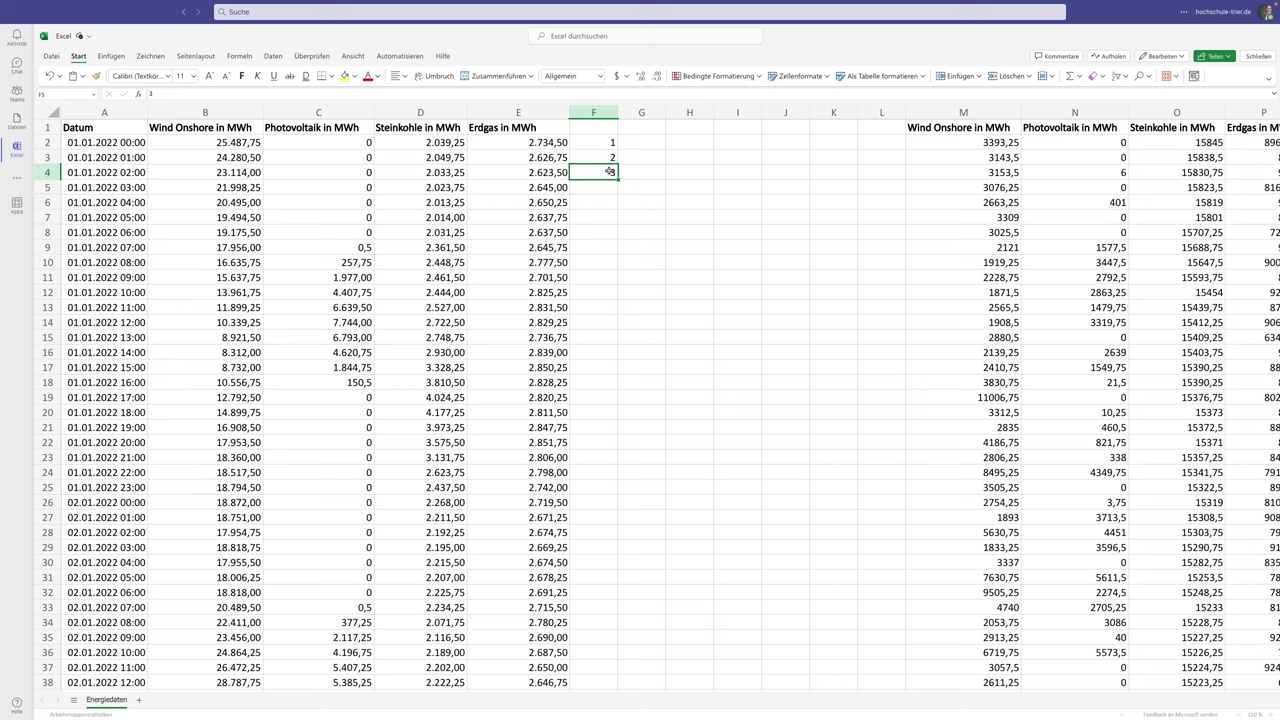
left_click_drag(617, 178, 617, 192)
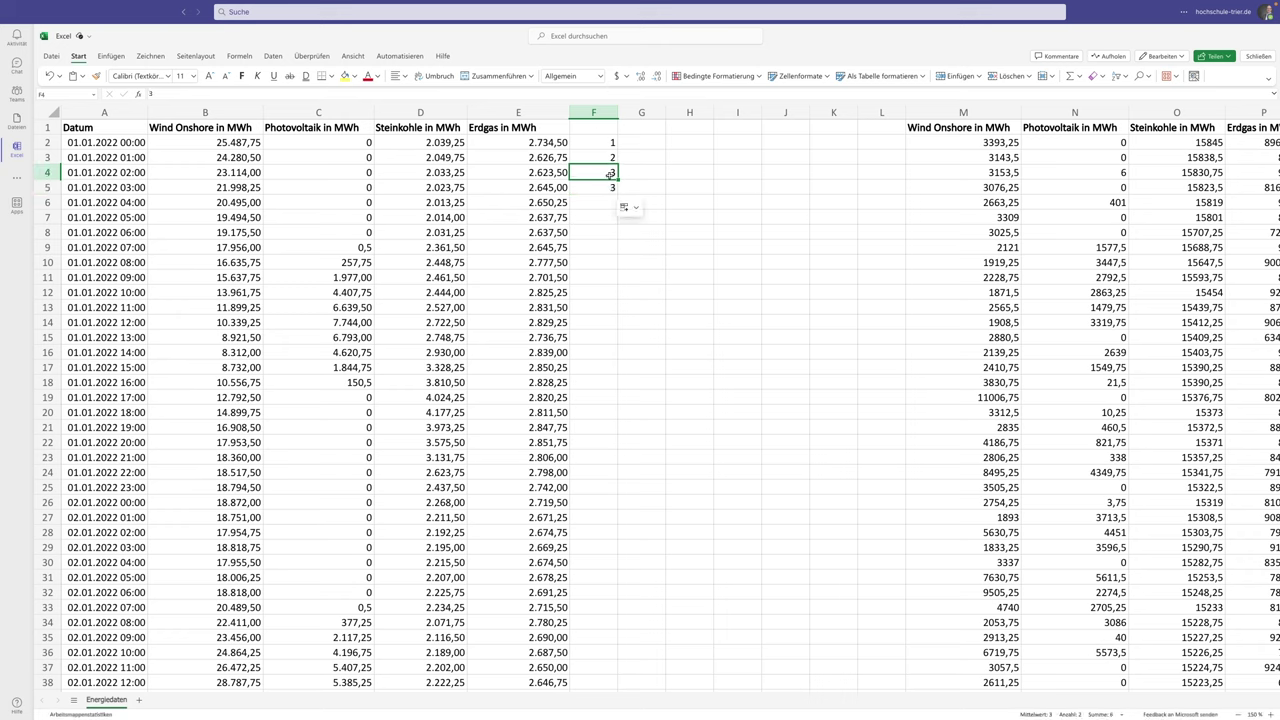
key("ctrl+z")
left_click_drag(612, 144, 613, 172)
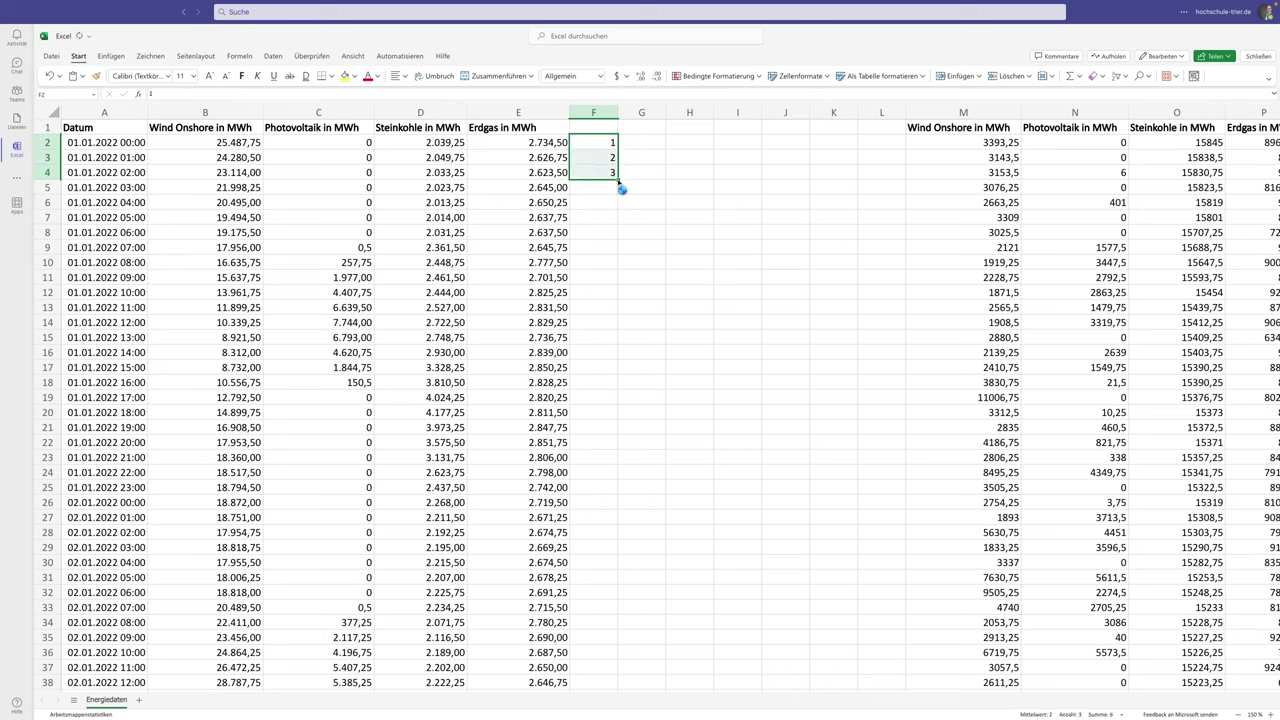
double_click(618, 179)
- Add the header Stunden in F1 and select column F
left_click(607, 143)
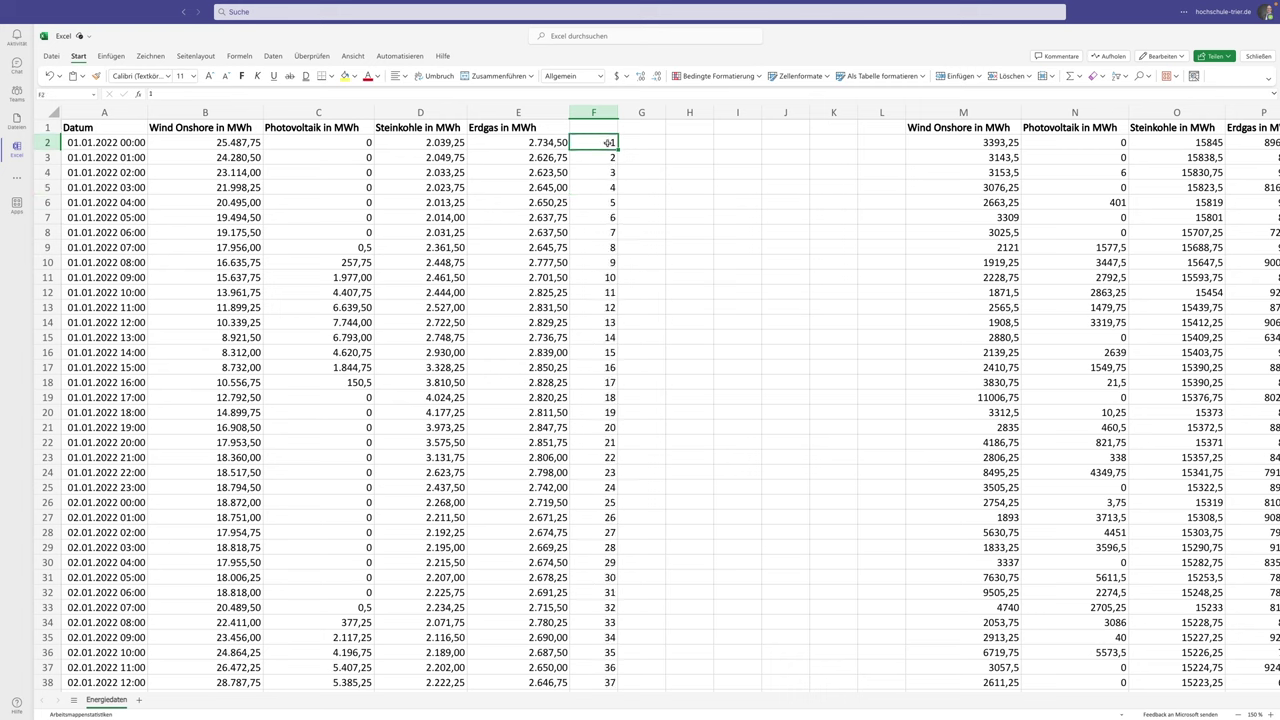
key("Up")
type("Stunden")
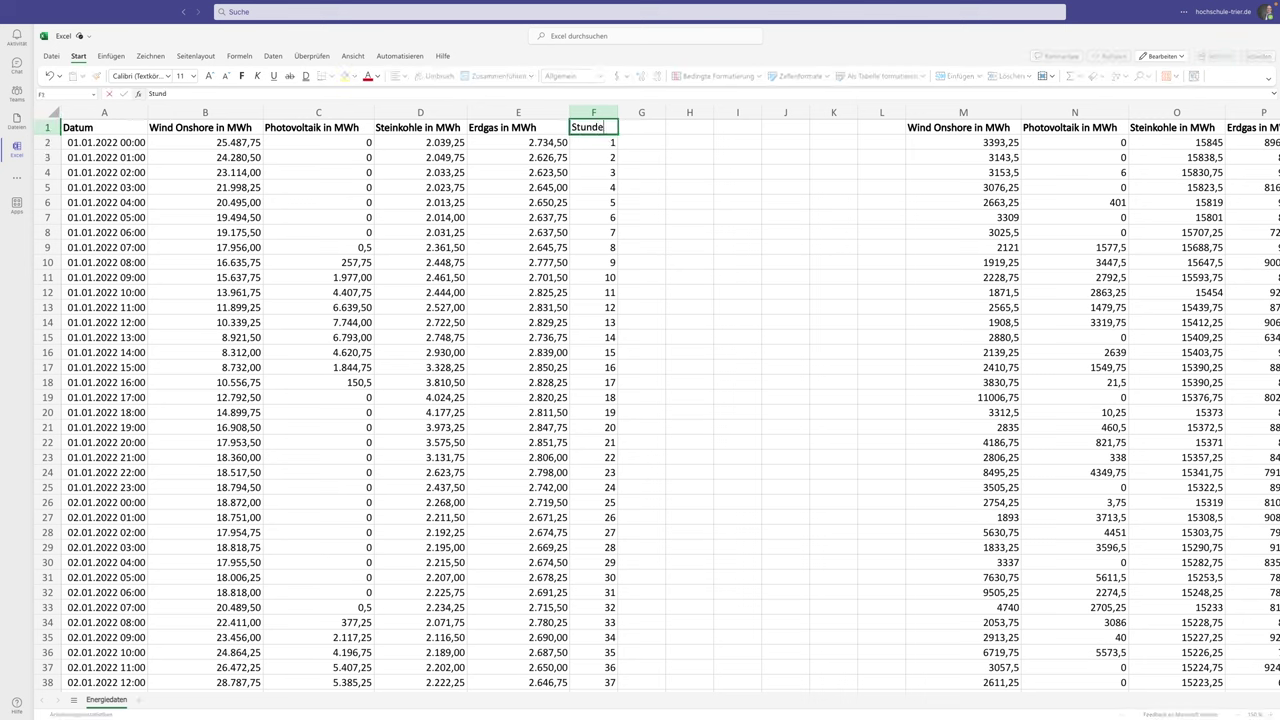
key("Return")
left_click(611, 110)
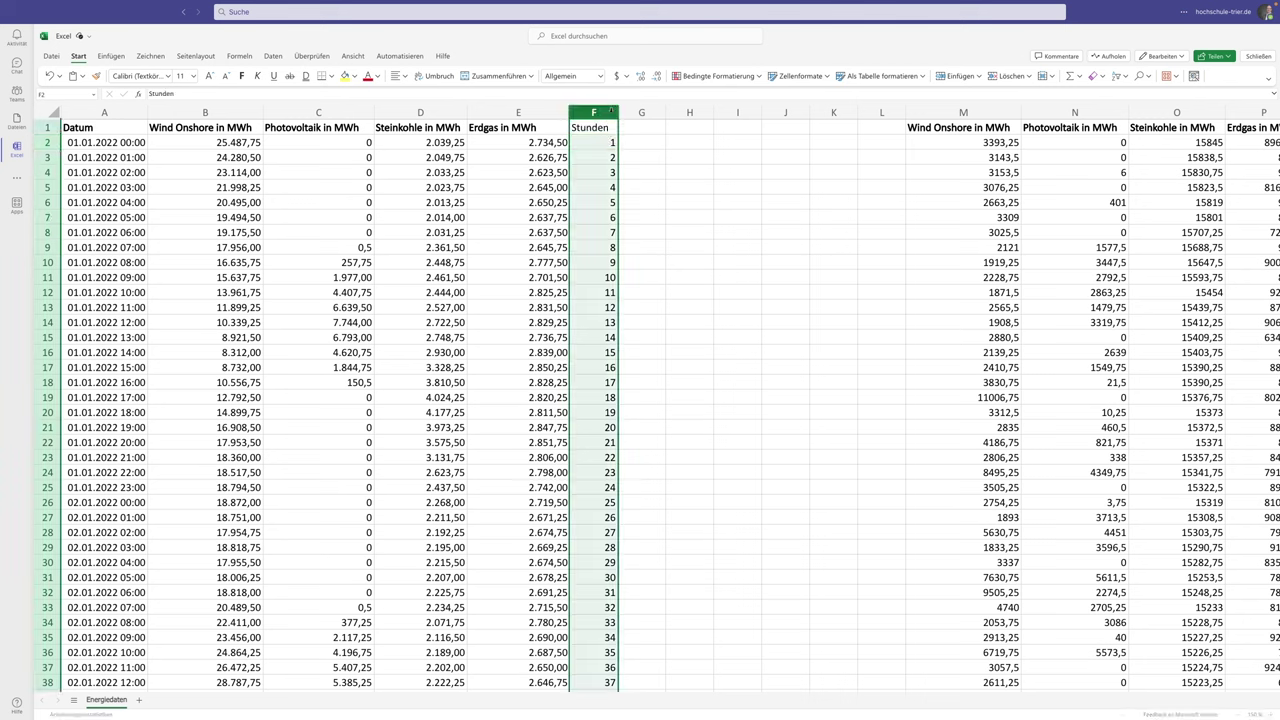
- Move the Stunden column to column G and confirm the series ends at 8760 in row 8761
left_click_drag(611, 110, 644, 135)
left_click(641, 128)
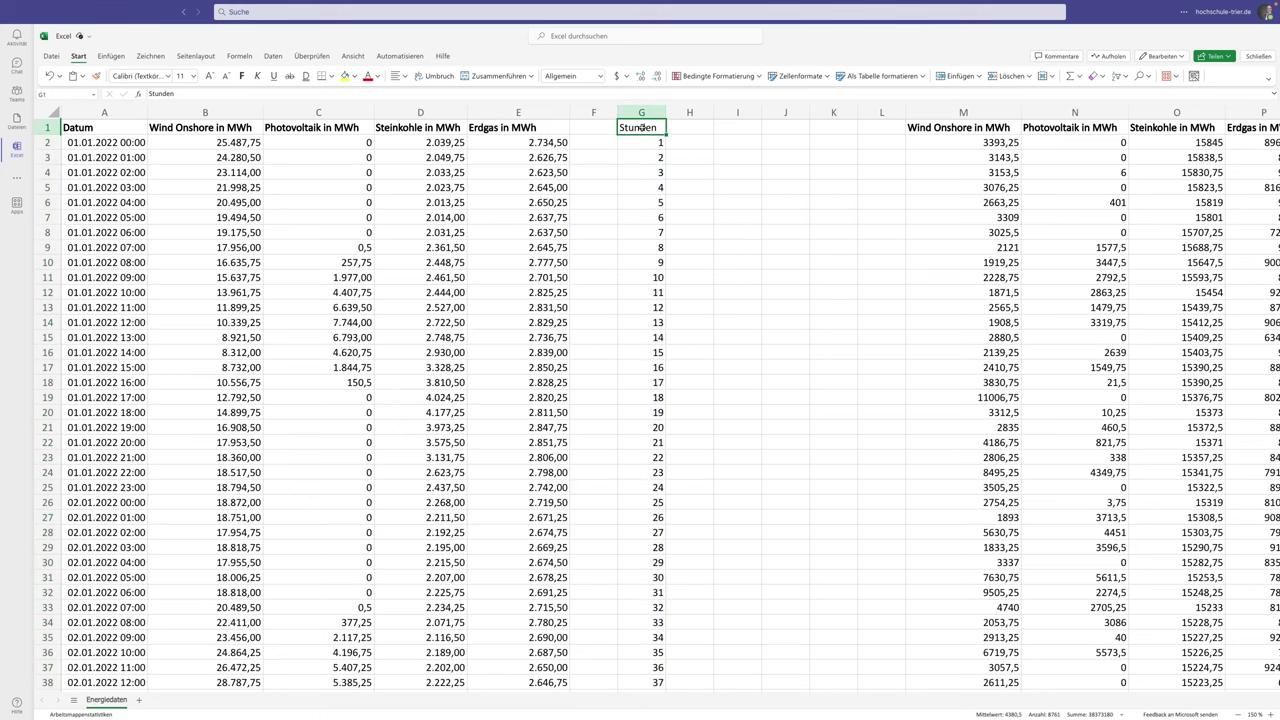
key("ctrl+f")
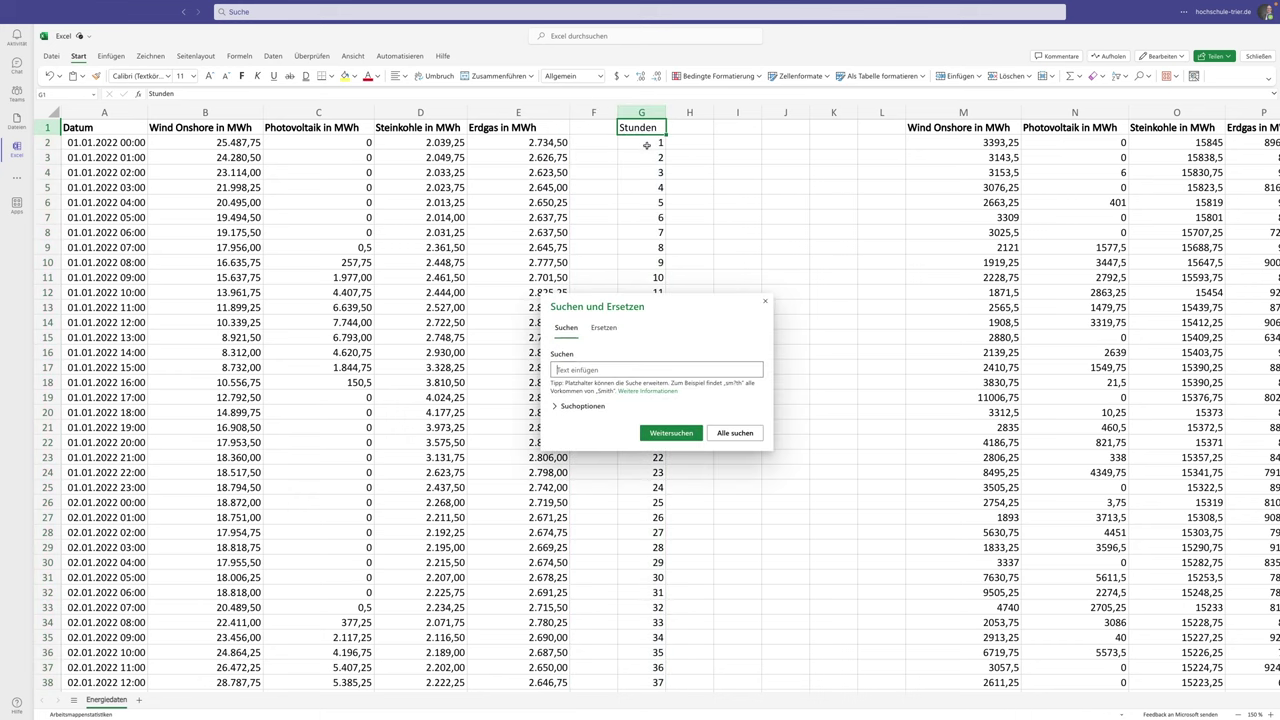
left_click(766, 301)
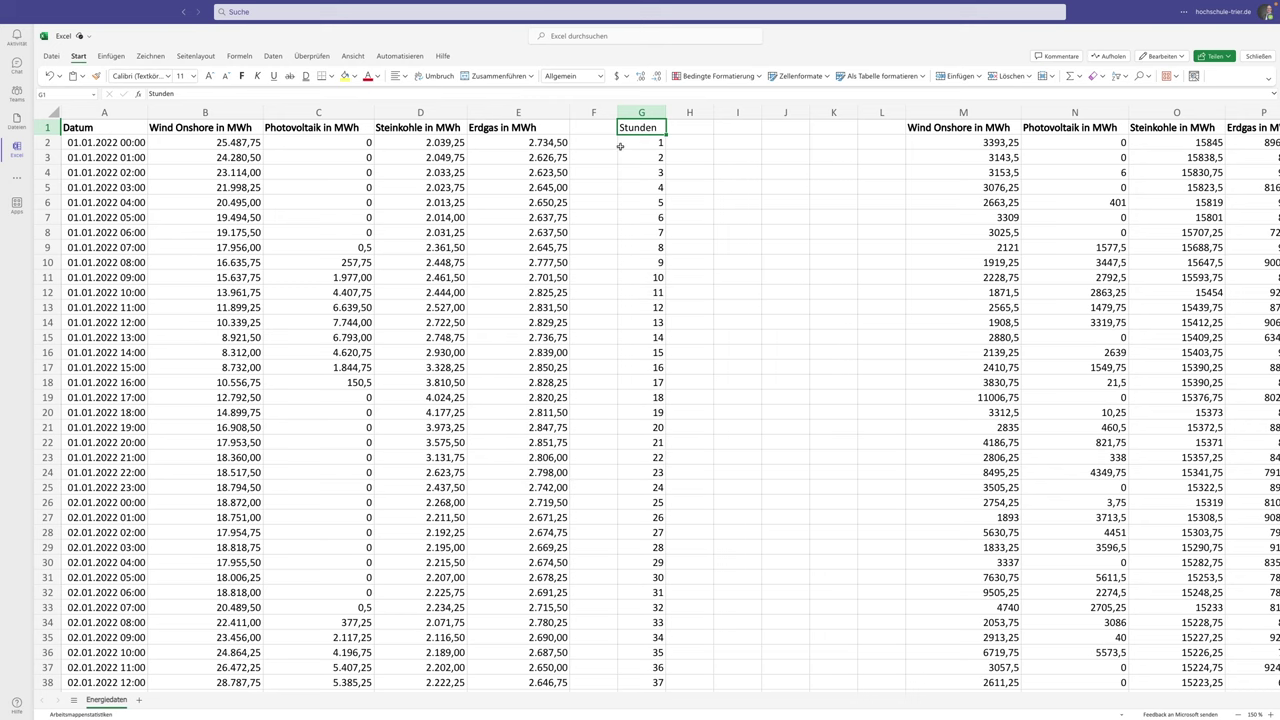
left_click(641, 141)
key("ctrl+Down")
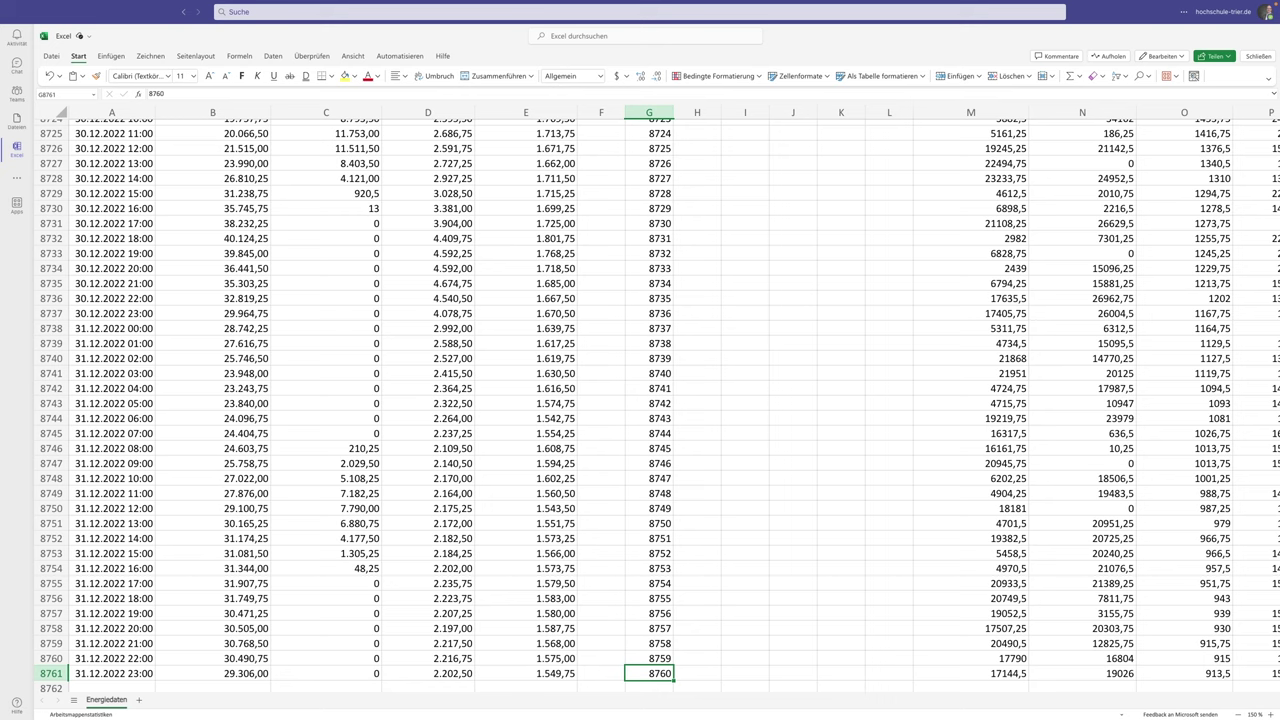
key("ctrl+Up")
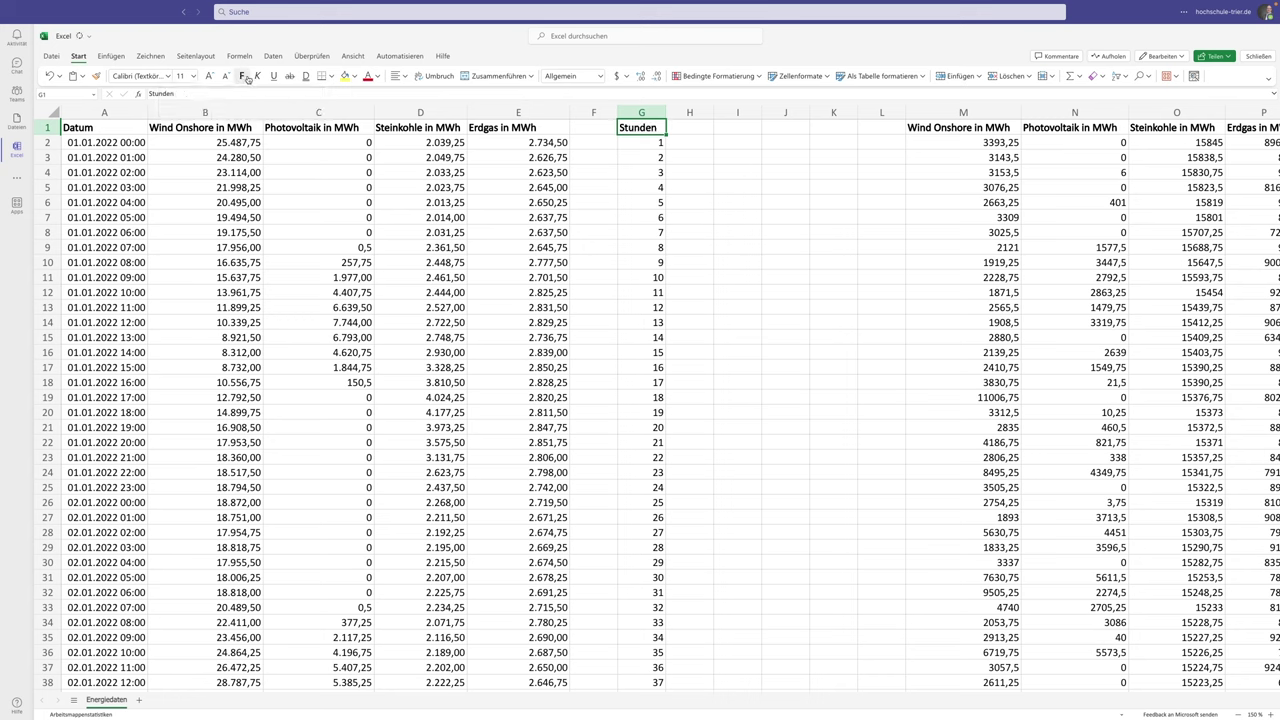
left_click(685, 126)
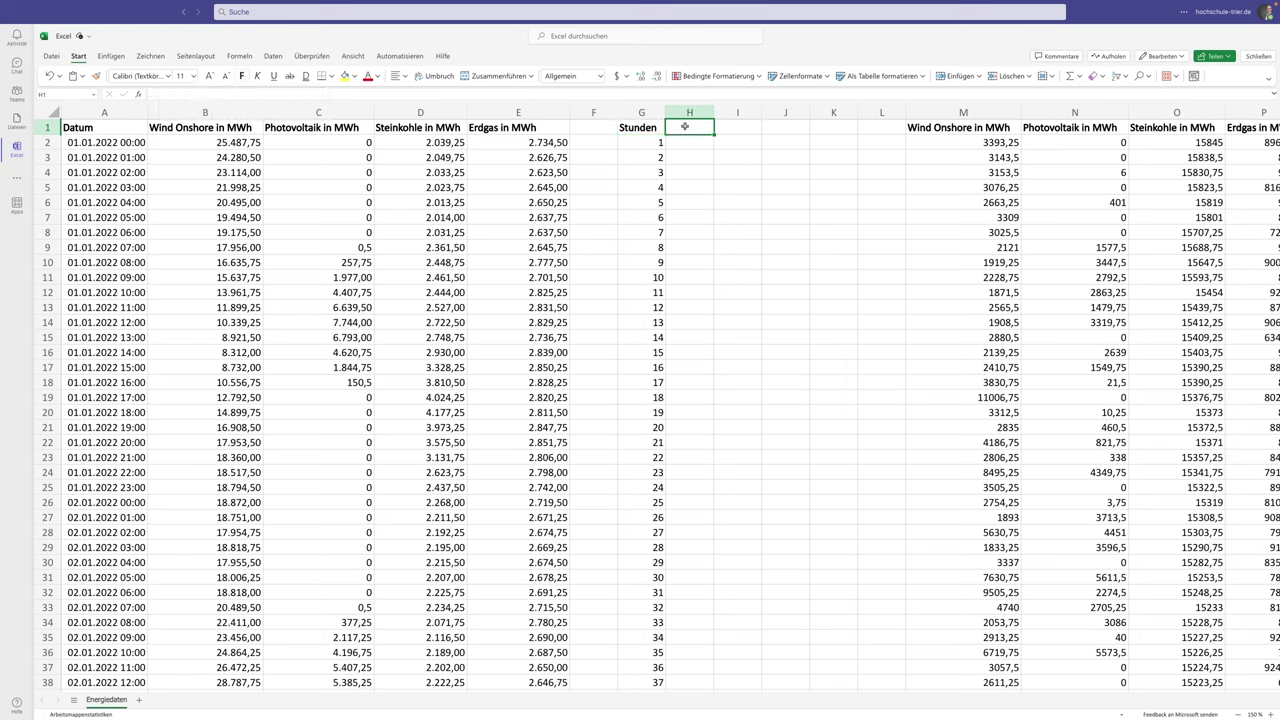
- Enter the heading KGRÖSSTE in H1
type("S")
key("Tab")
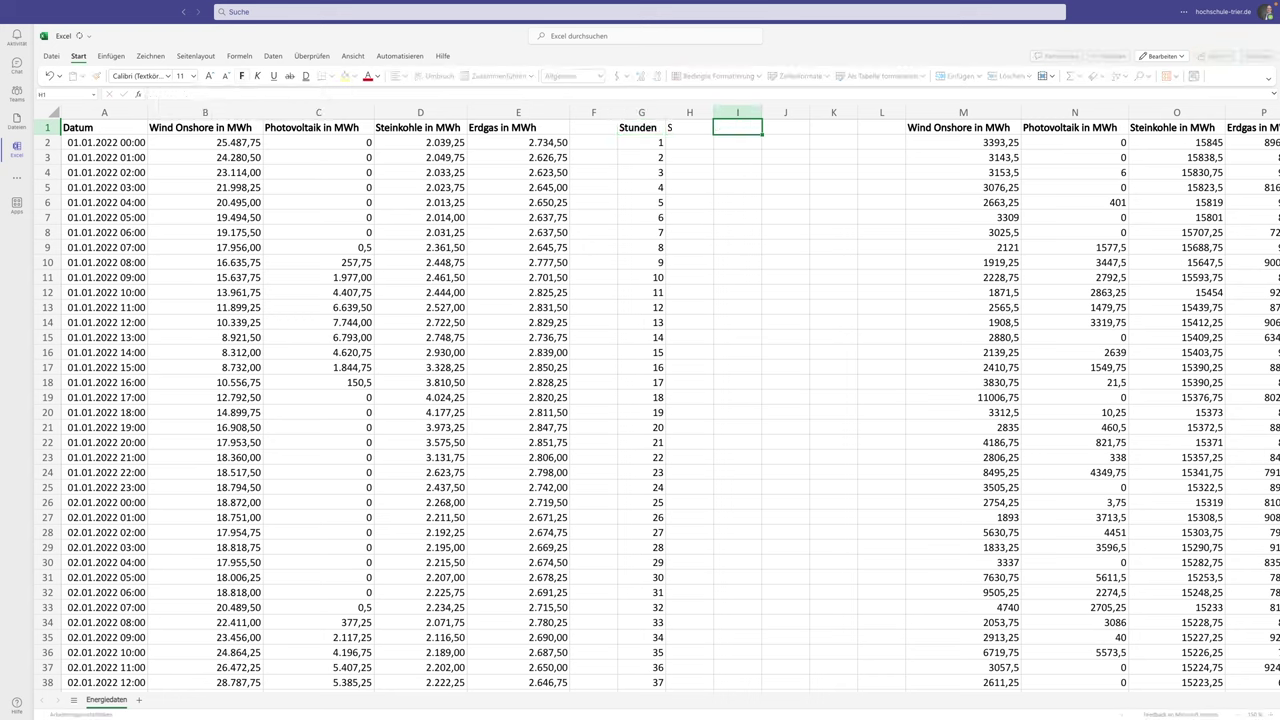
left_click(689, 127)
type("Sortieren")
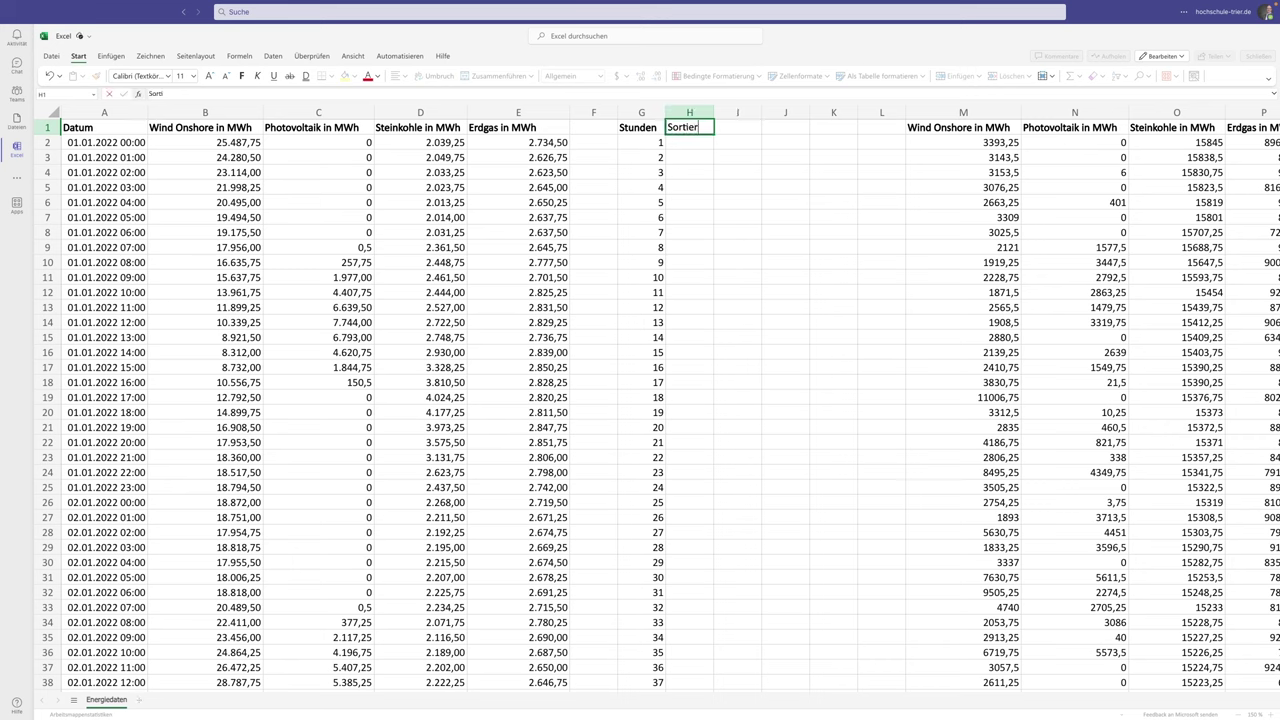
key("BackSpace")
key("BackSpace")
key("BackSpace")
key("BackSpace")
key("BackSpace")
key("BackSpace")
key("BackSpace")
key("BackSpace")
type("KGRÖ")
type("SSTE")
key("Return")
- Start =KGRÖSSTE in H2 with the absolute range $B$2:$B$8761
type("=")
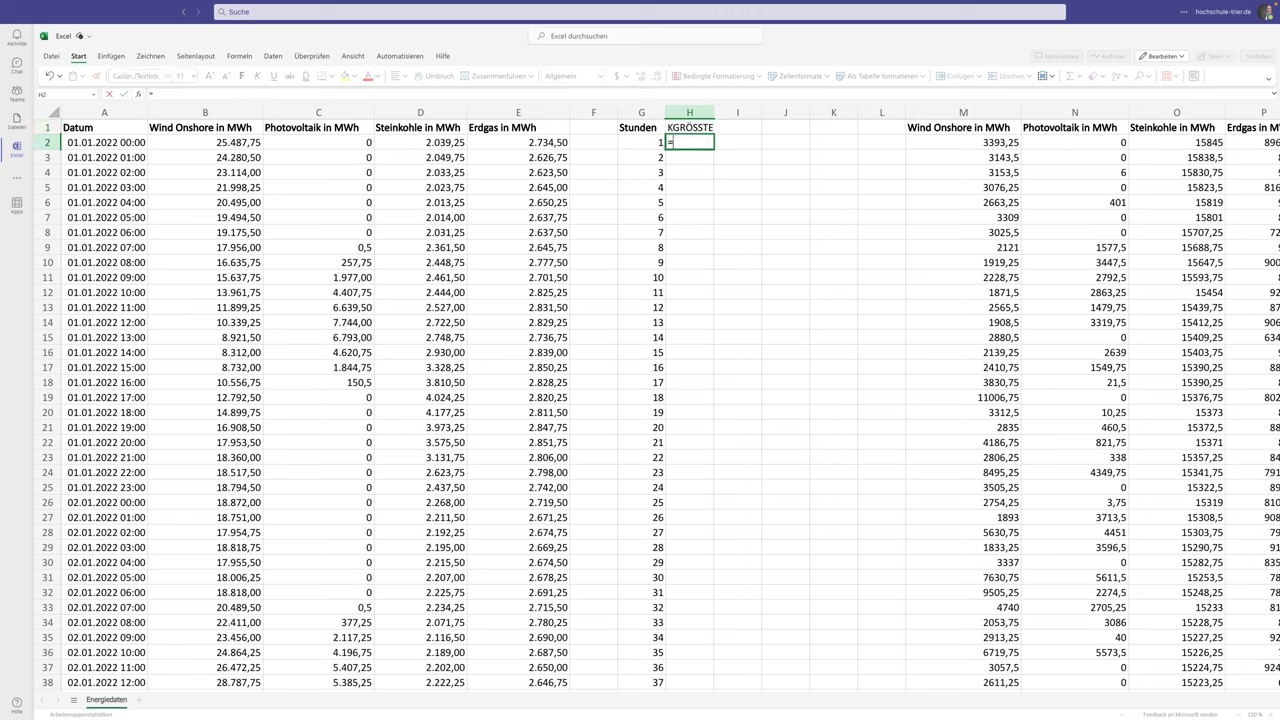
type("KGRÖS")
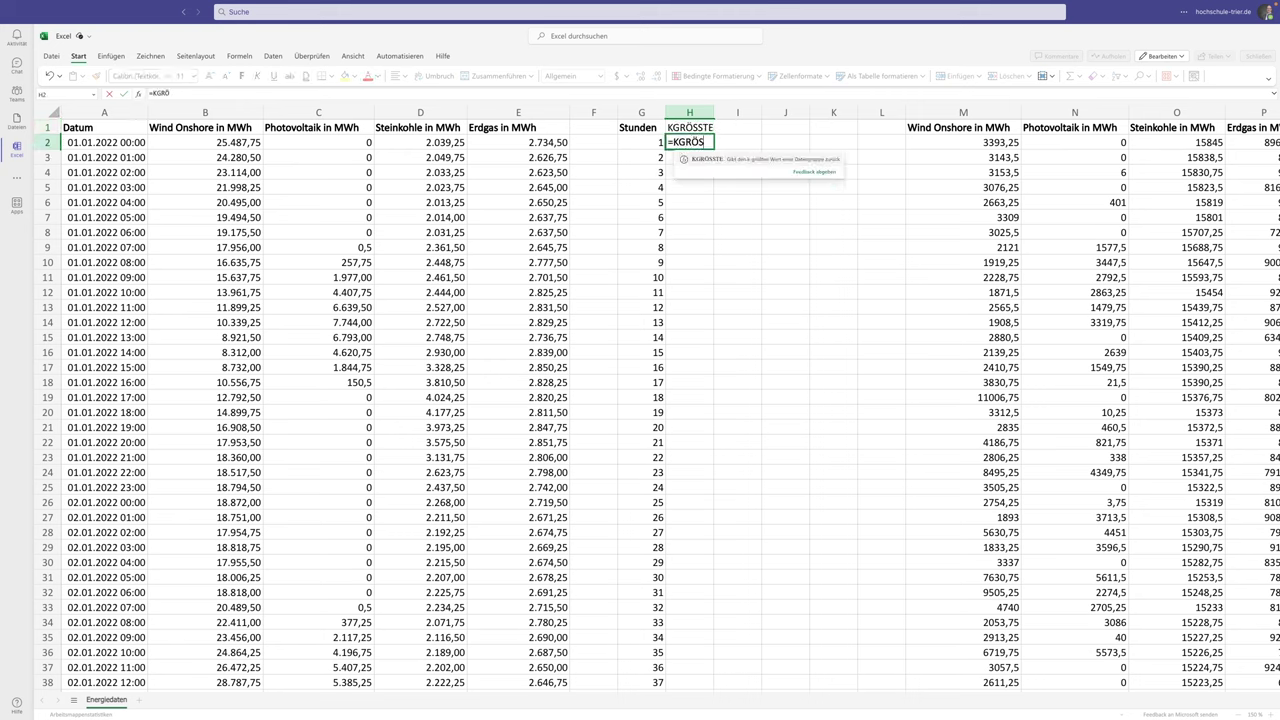
type("STE(")
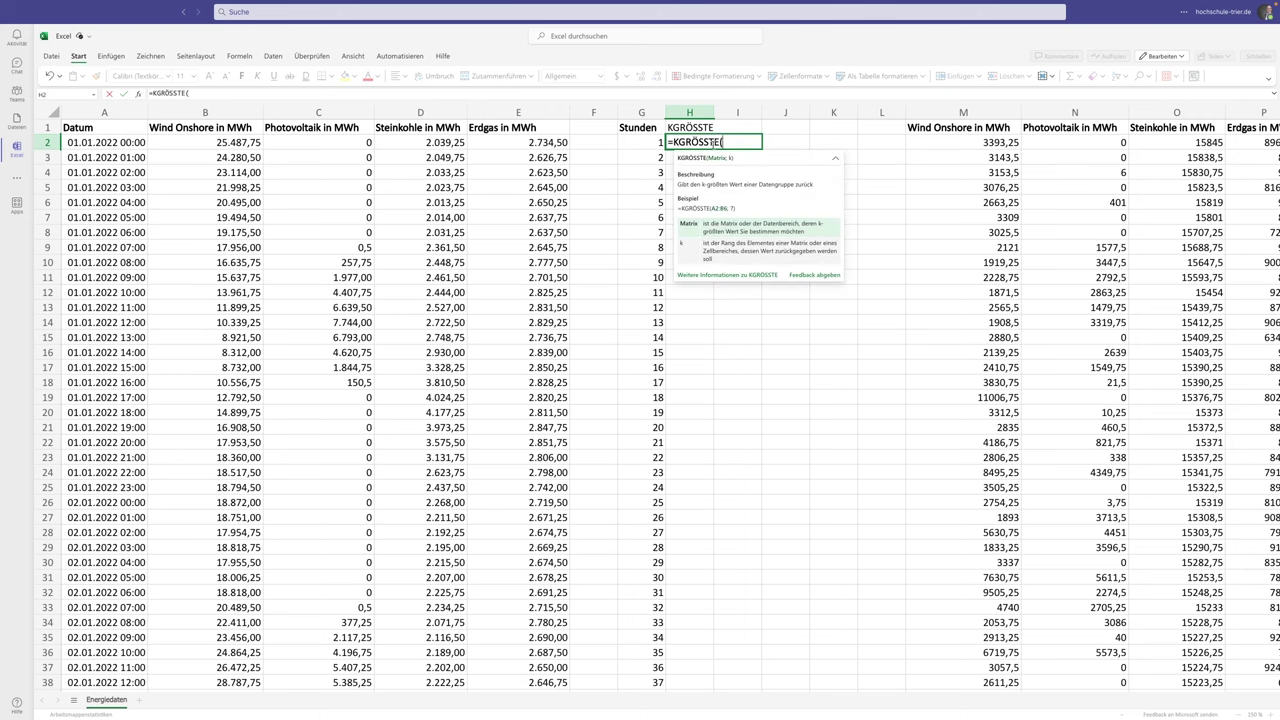
left_click(230, 142)
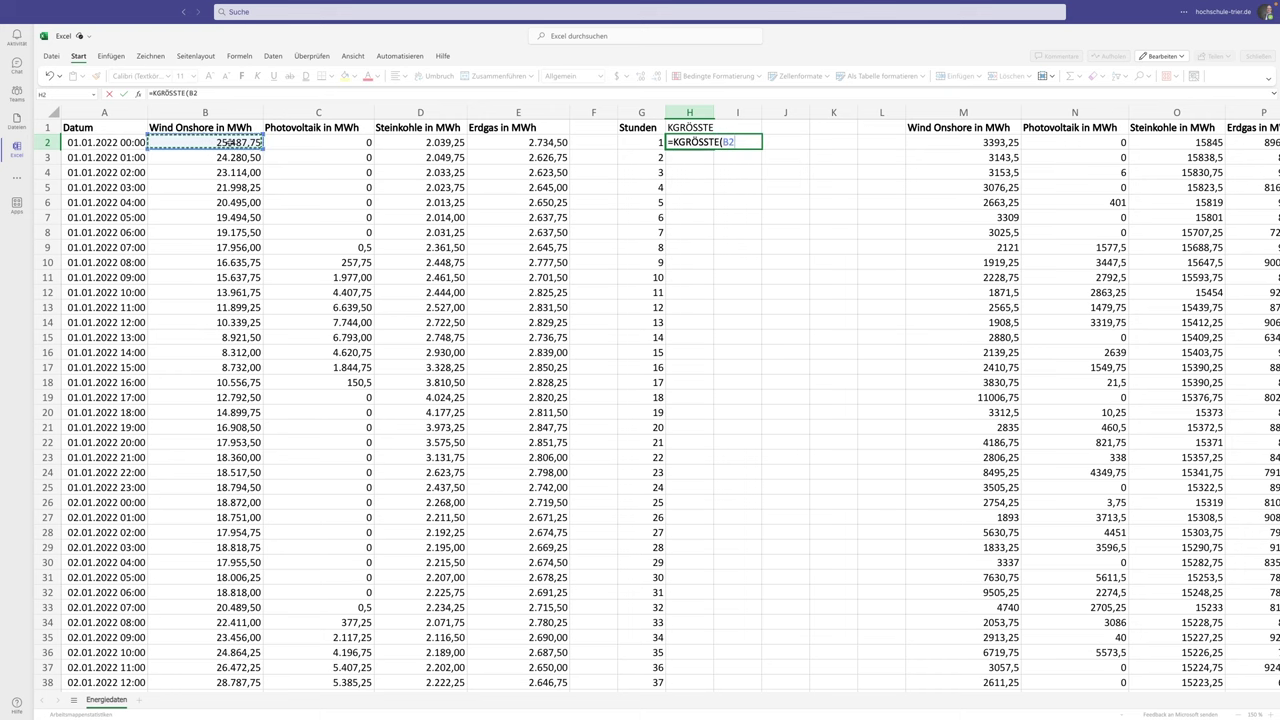
key("ctrl+shift+Down")
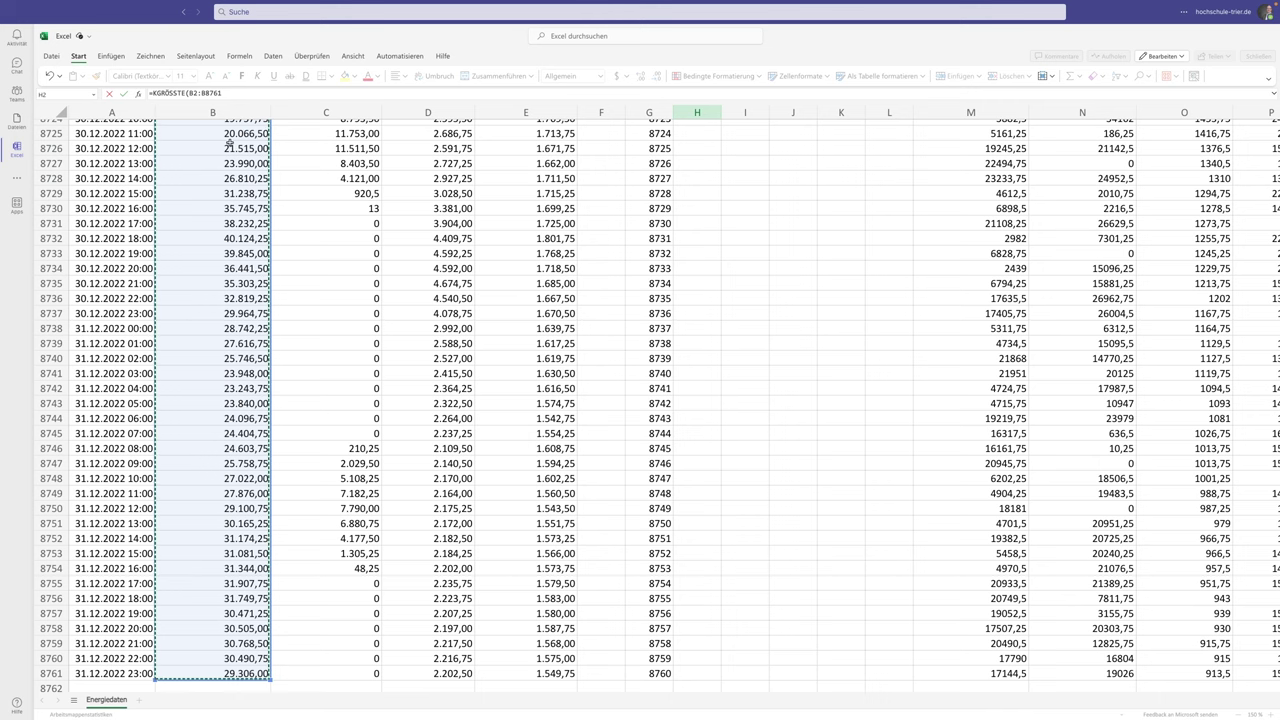
type(")")
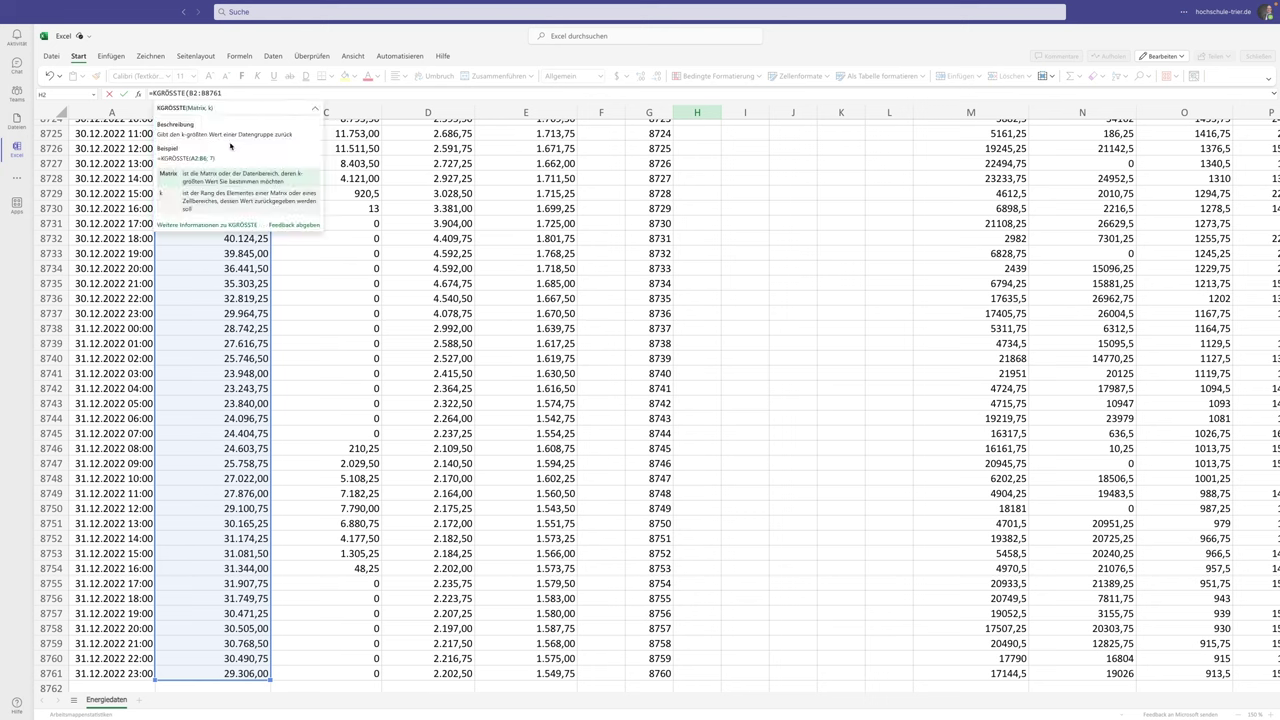
left_click(195, 93)
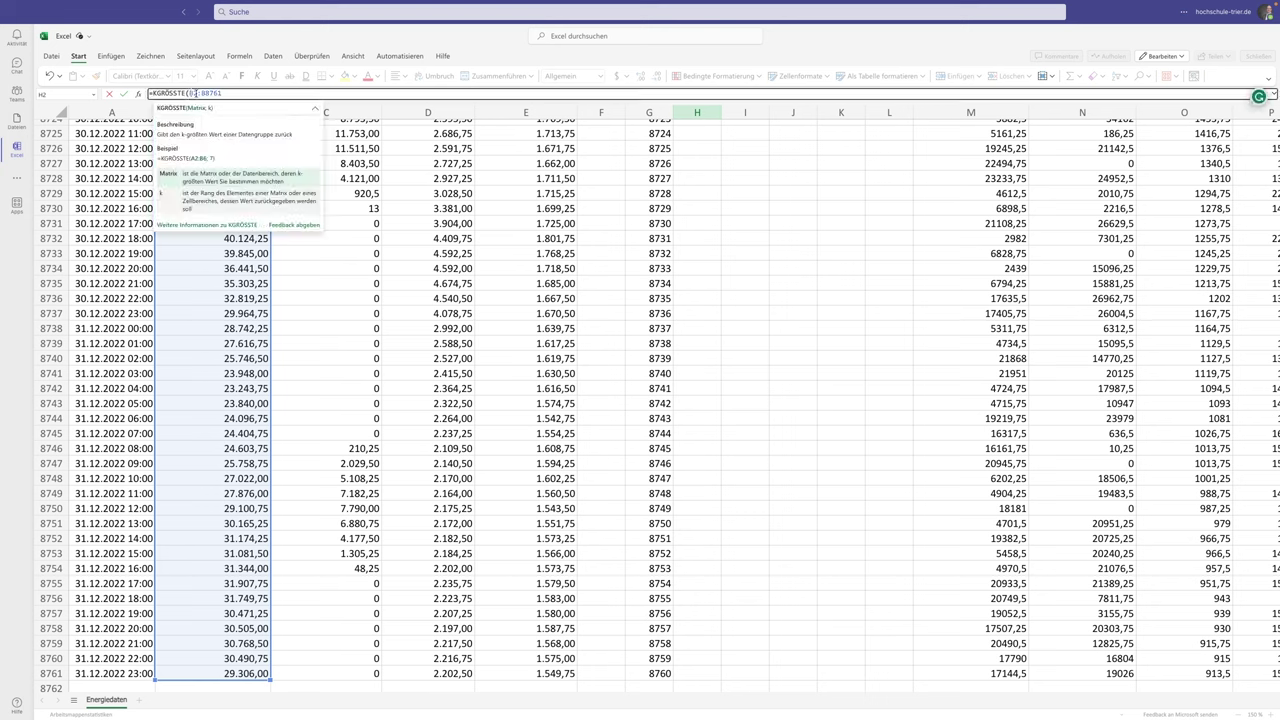
key("F4")
key("End")
key("F4")
- Complete the formula with G2 as rank so H2 returns 43836,75
left_click(256, 93)
type(";")
scroll(844, 390, "up", 5)
scroll(1000, 480, "up", 8)
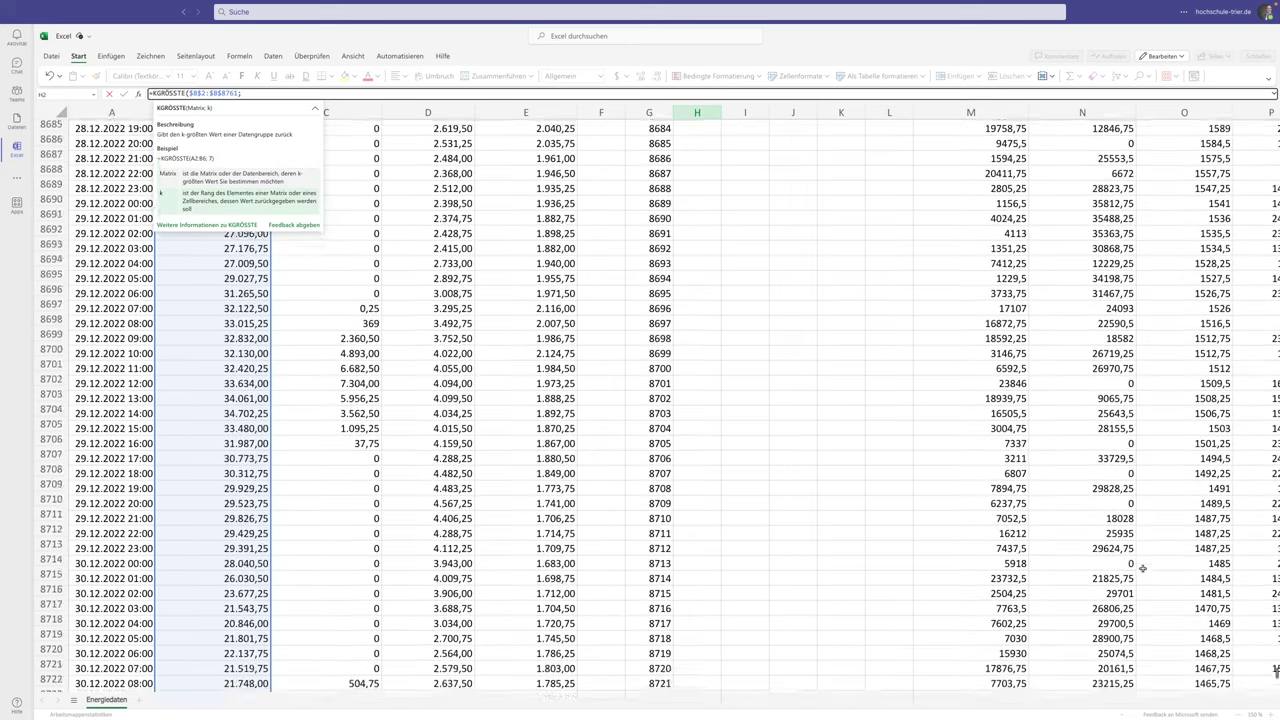
scroll(1142, 568, "up", 2)
left_click_drag(1276, 672, 1268, 103)
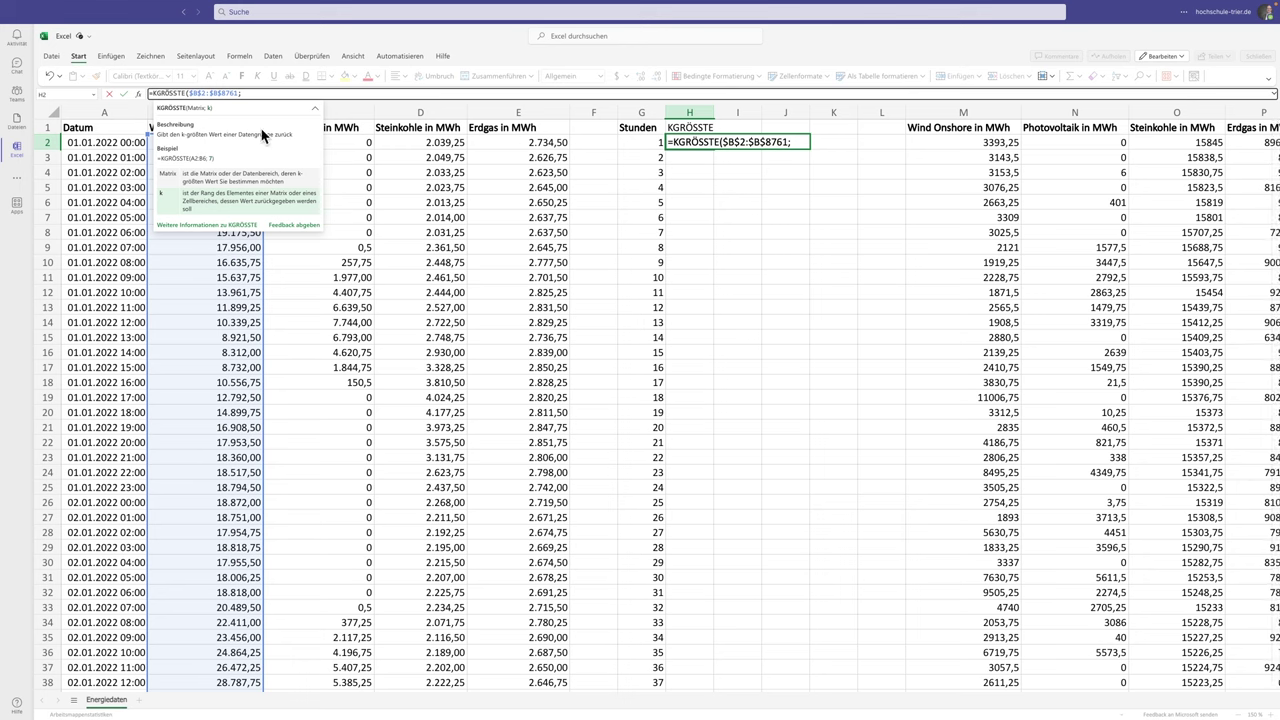
left_click(640, 143)
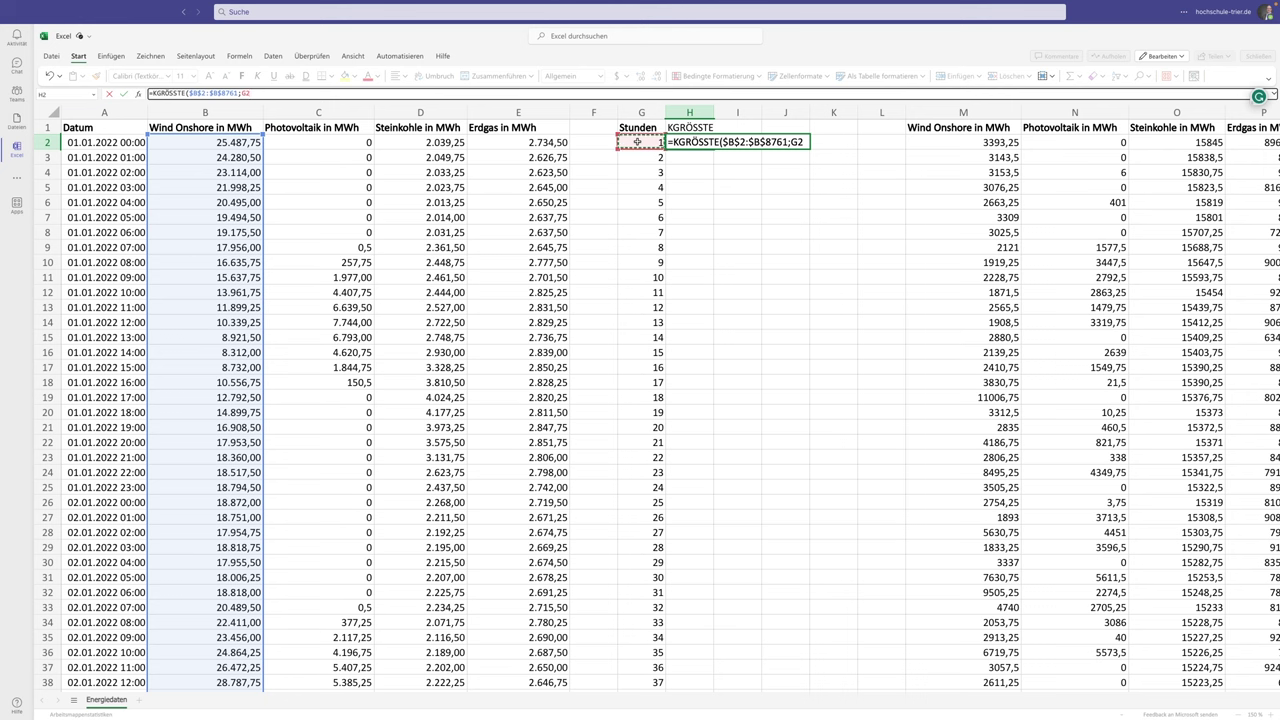
key("Return")
left_click(690, 142)
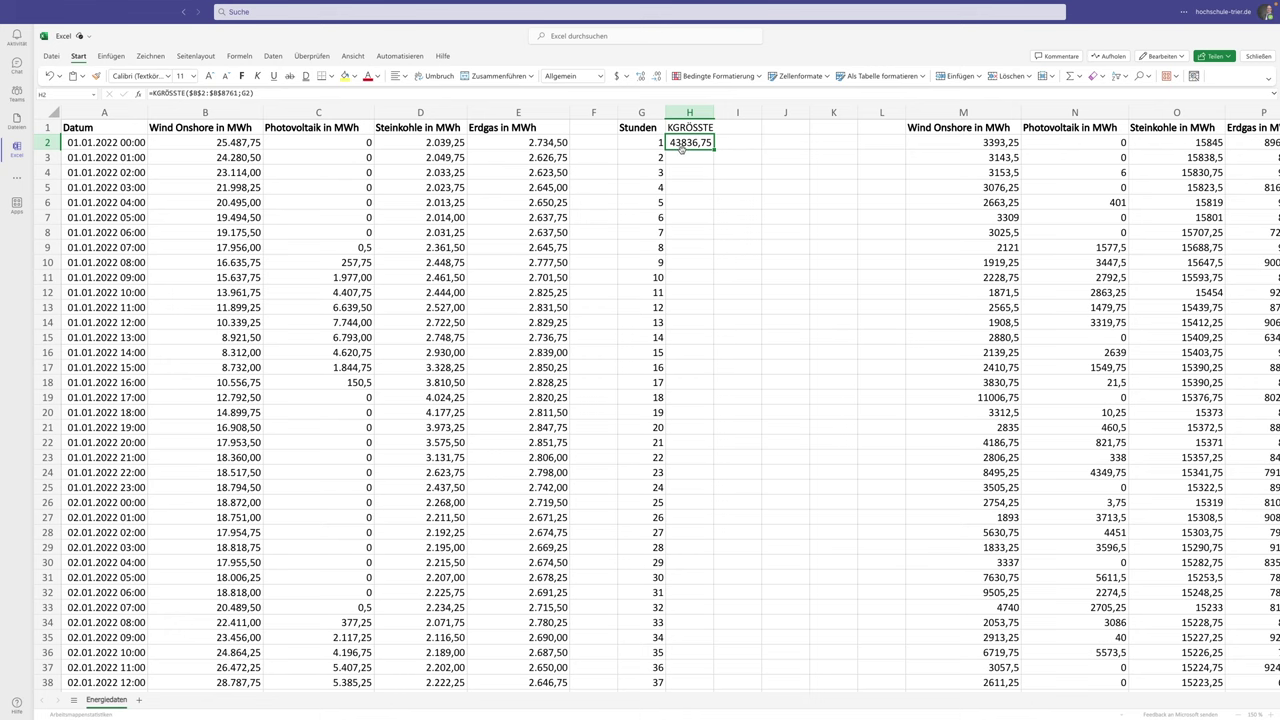
left_click(955, 141)
- Change M2's SORTIEREN sort index to 1 so it sorts by Wind Onshore
left_click(232, 94)
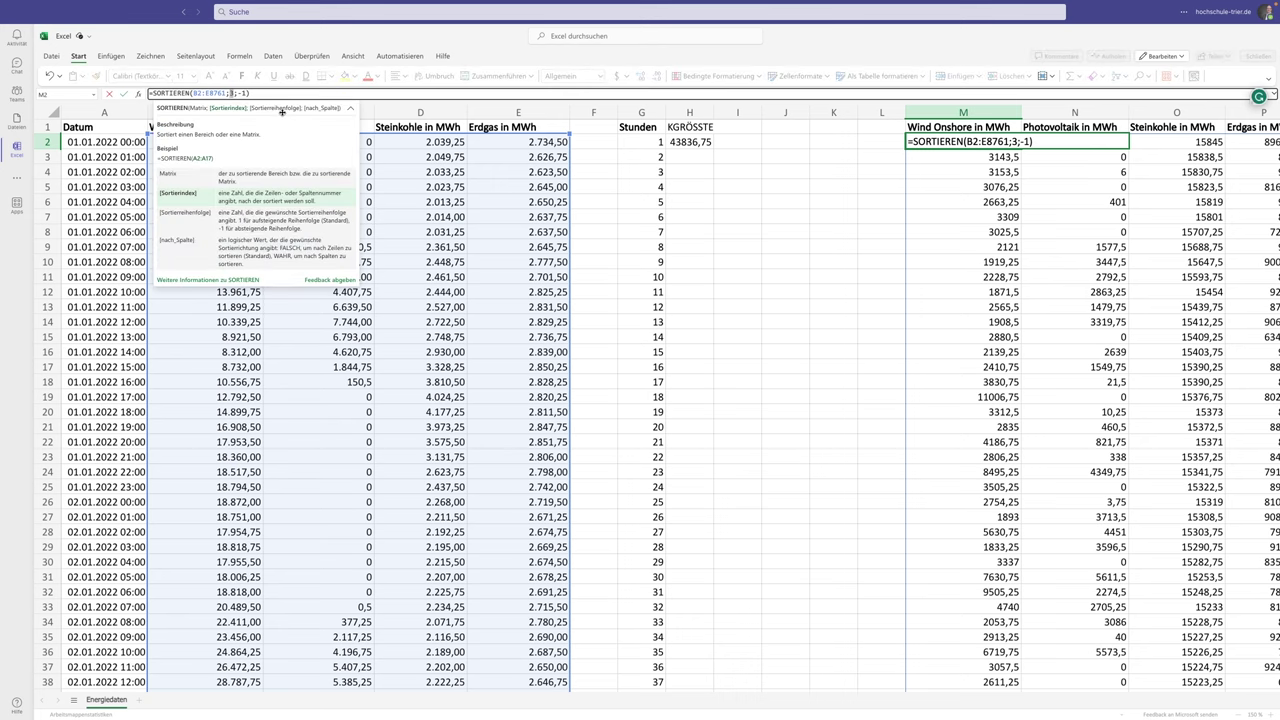
type("1")
key("Return")
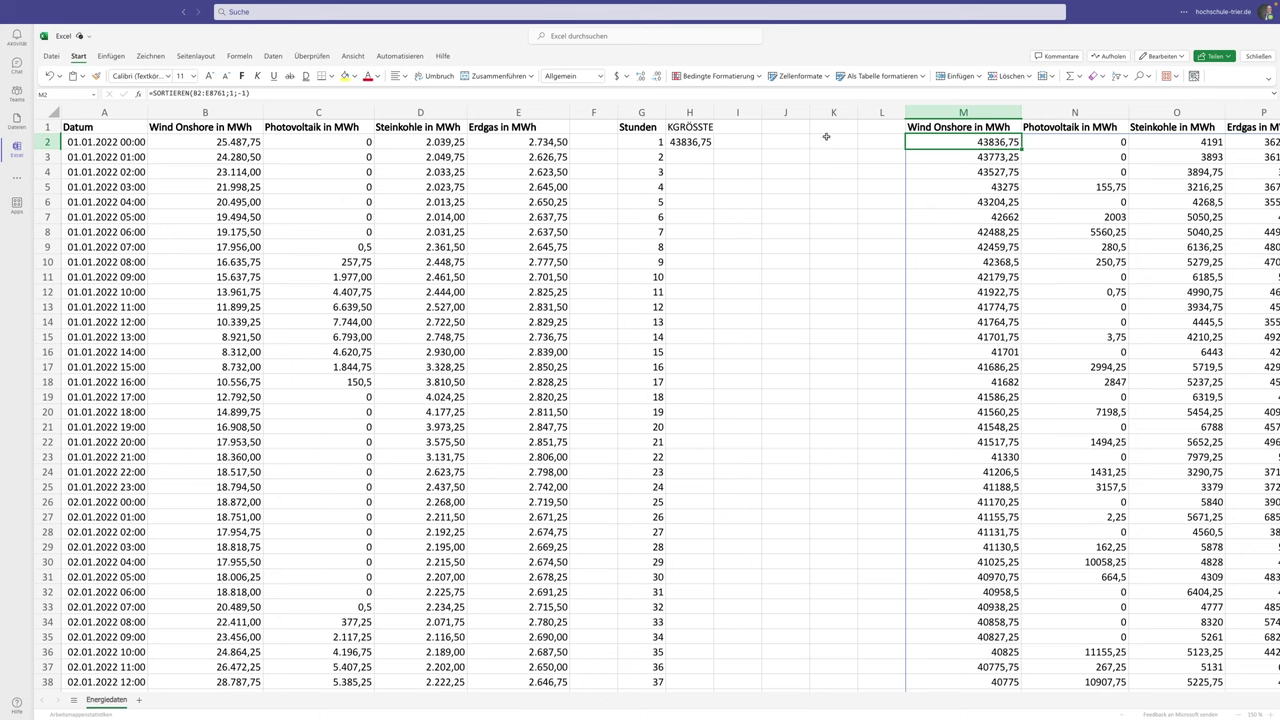
- Compare the rank-15 KGRÖSSTE value in H16 with the sorted value in M16
left_click(697, 143)
left_click(690, 127)
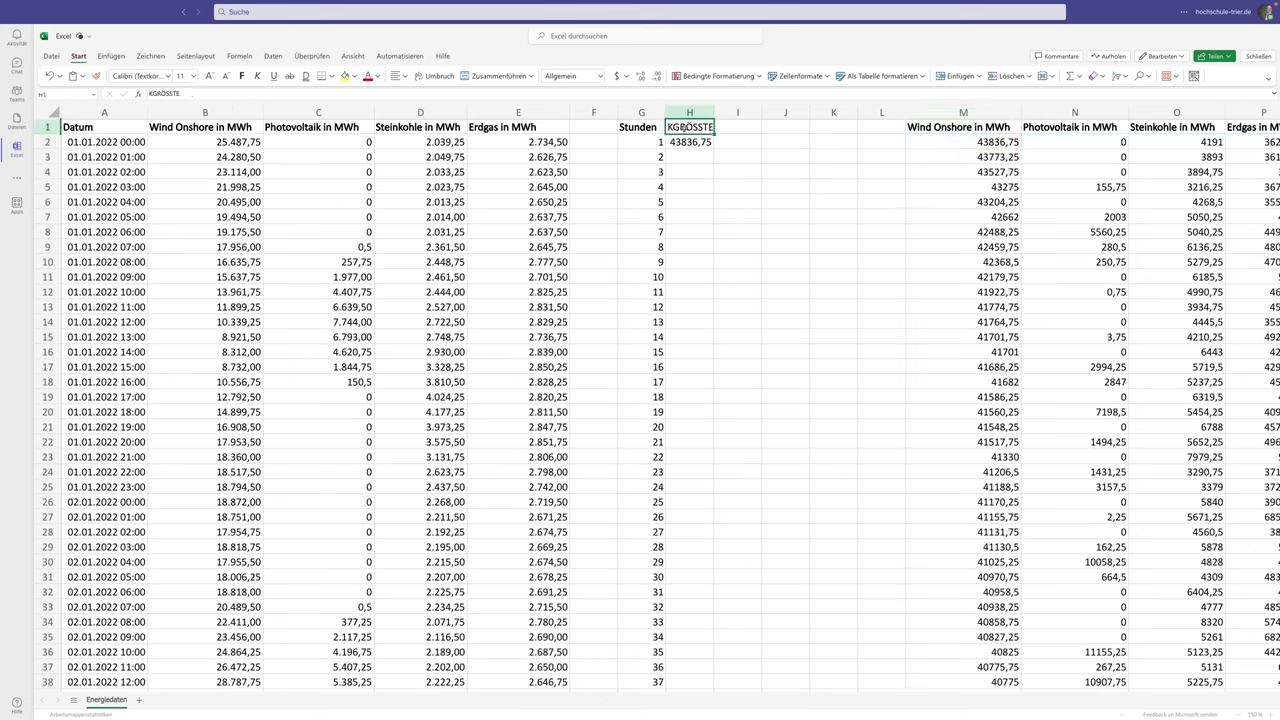
left_click(698, 141)
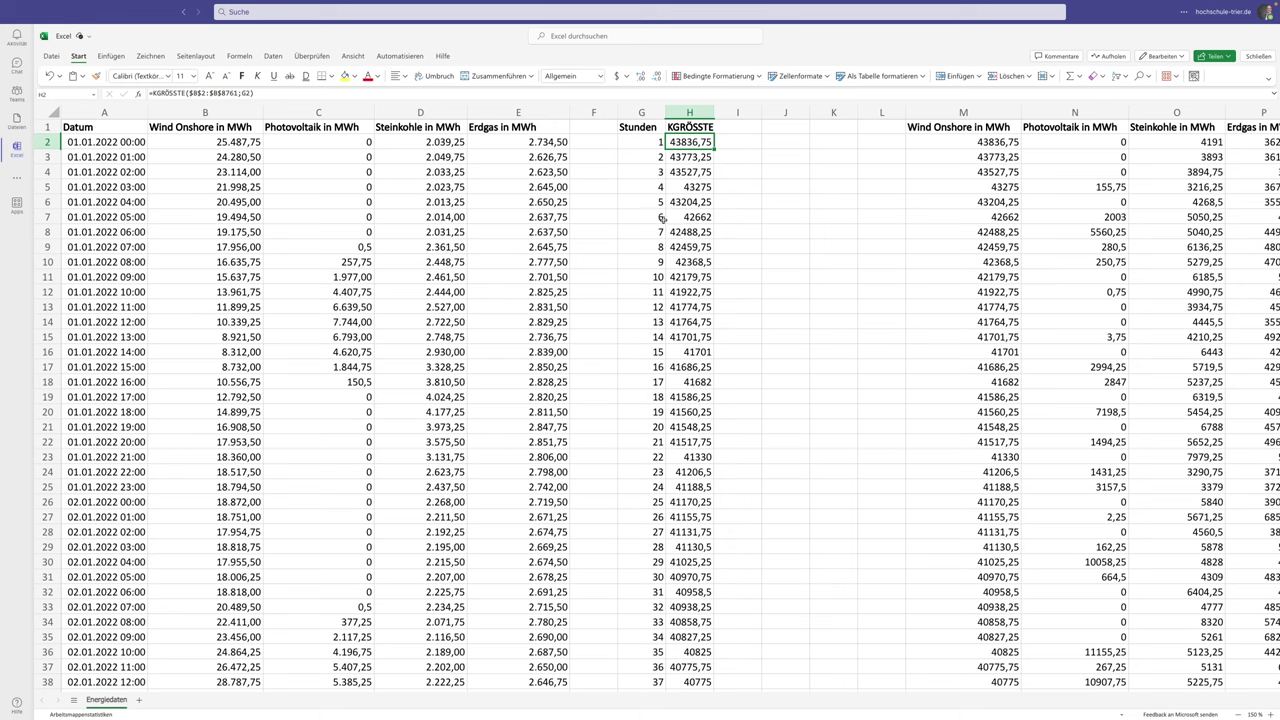
left_click_drag(710, 352, 653, 352)
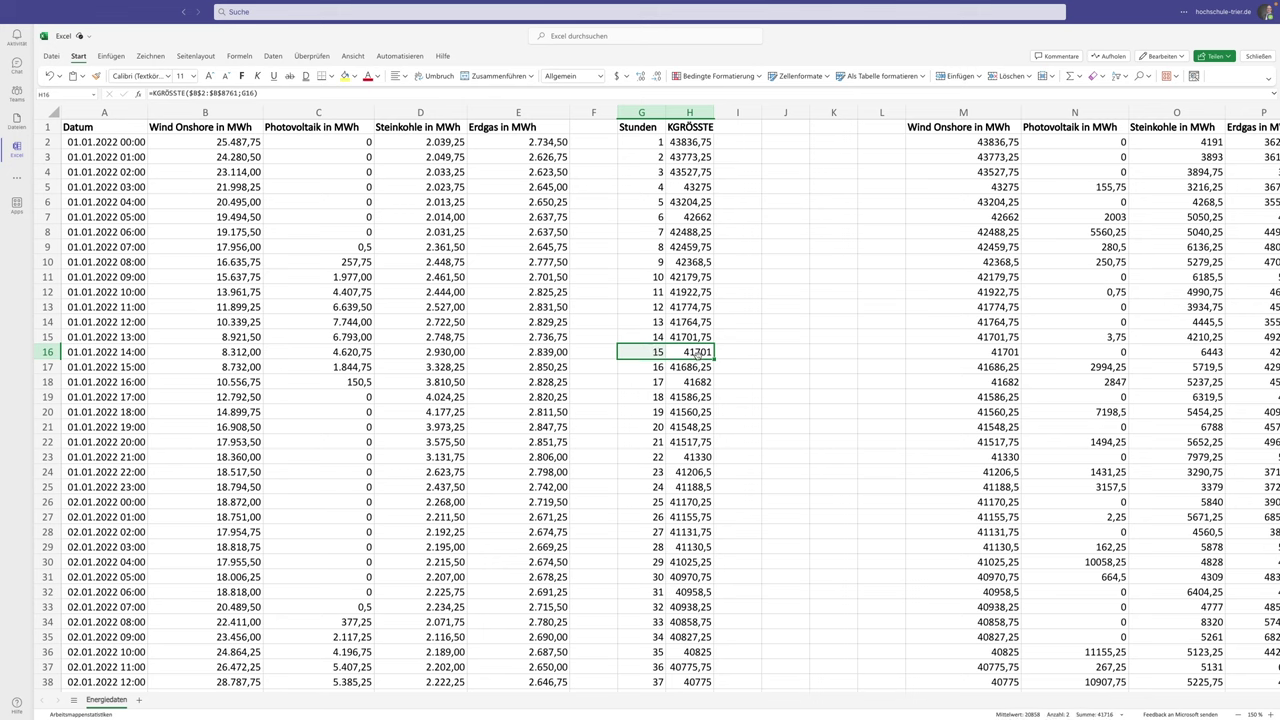
left_click(995, 352)
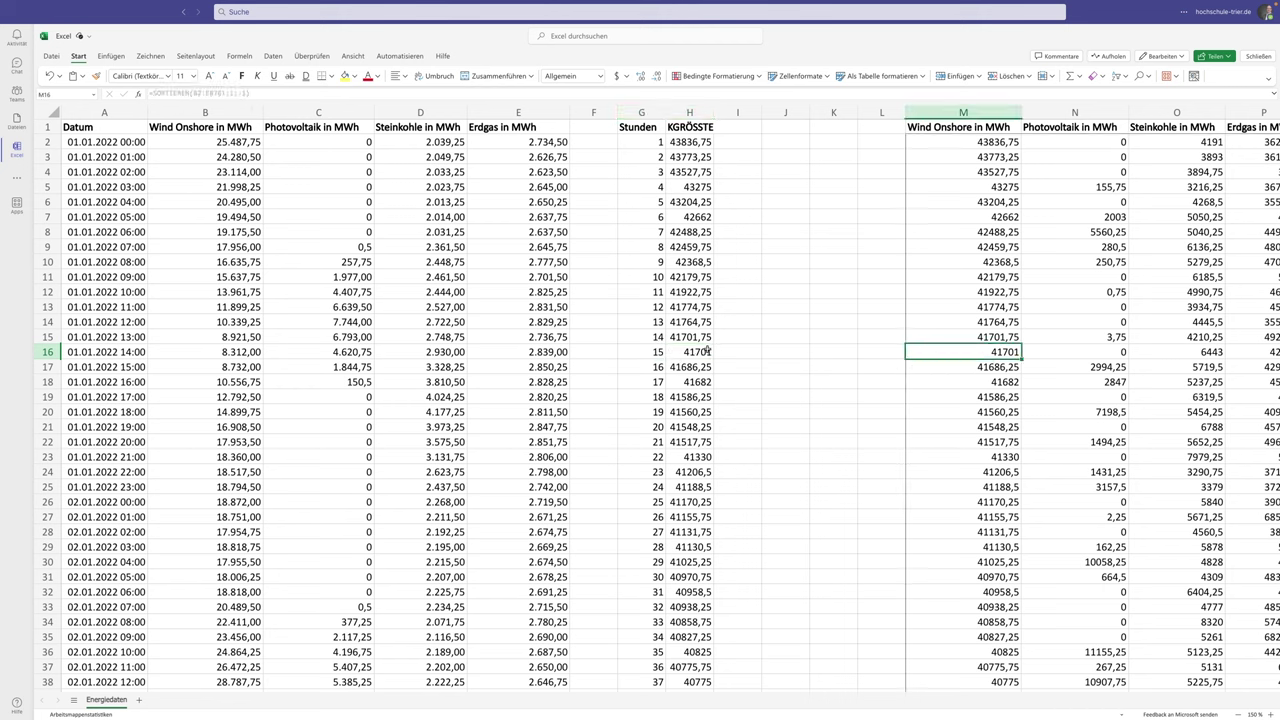
left_click(689, 352)
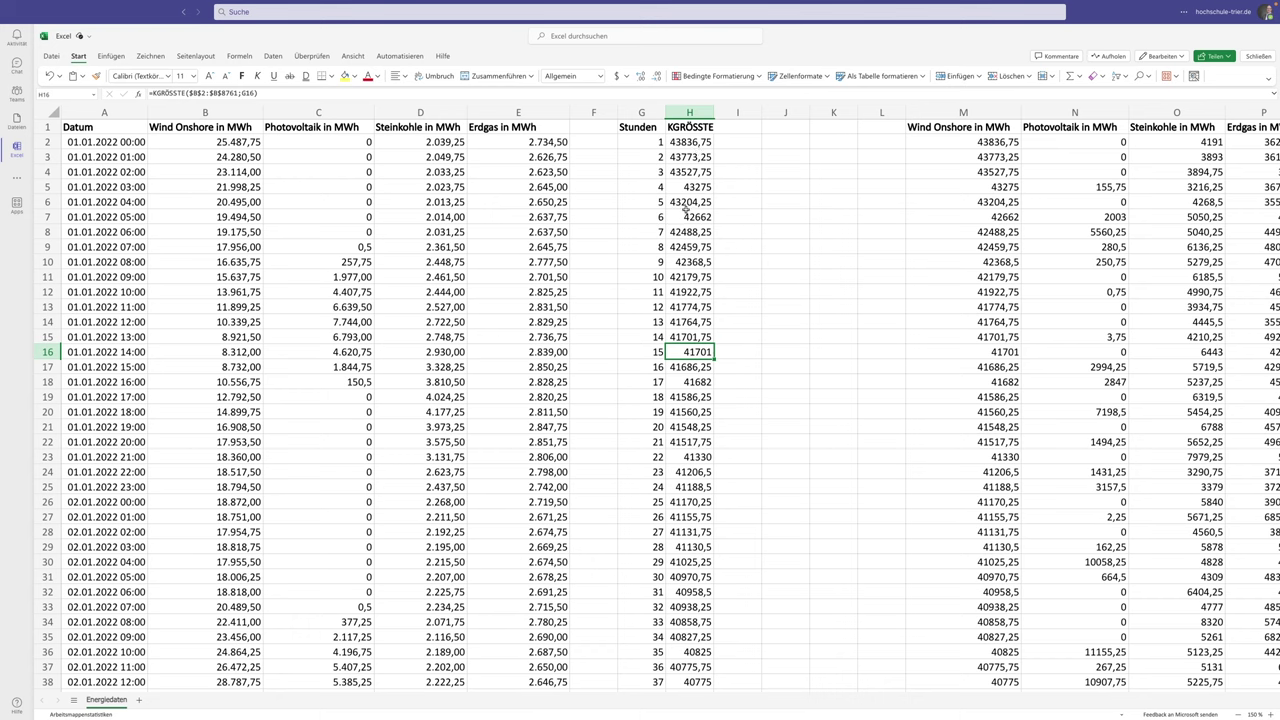
- Select the ranks and KGRÖSSTE values in G2:H8761
left_click(647, 249)
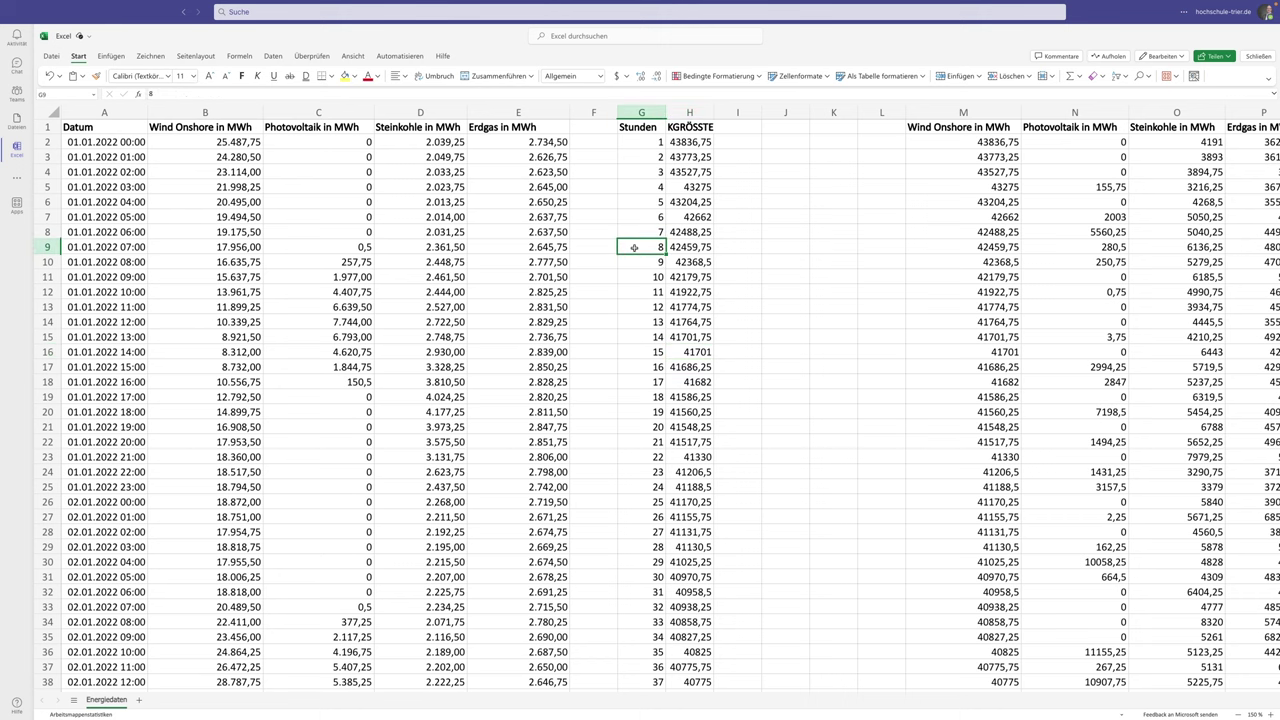
scroll(644, 246, "right", 2)
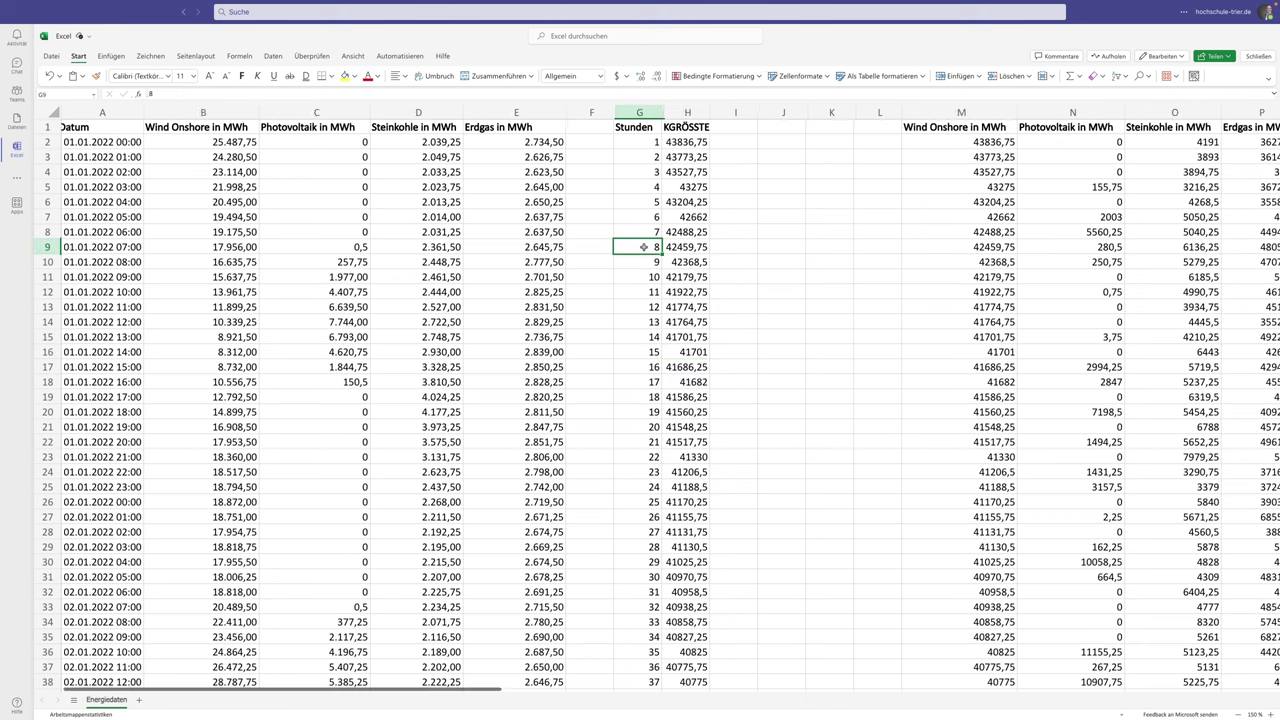
scroll(642, 245, "left", 2)
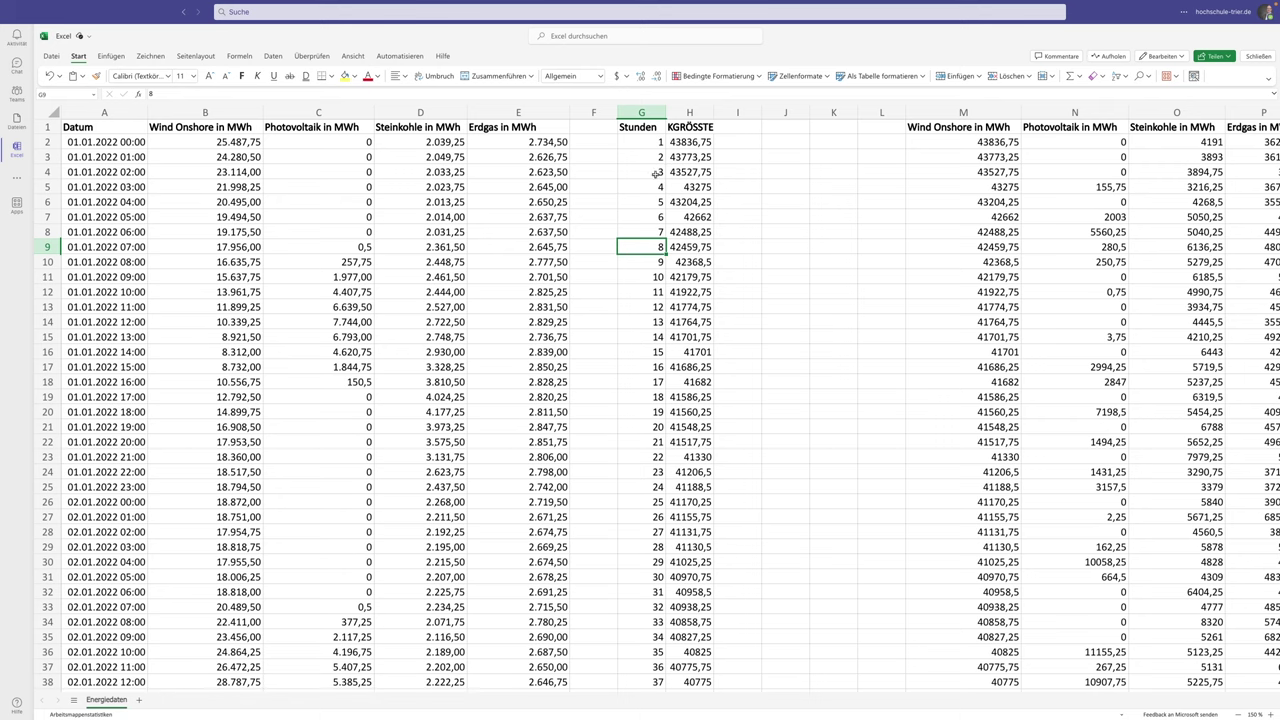
left_click_drag(640, 142, 690, 143)
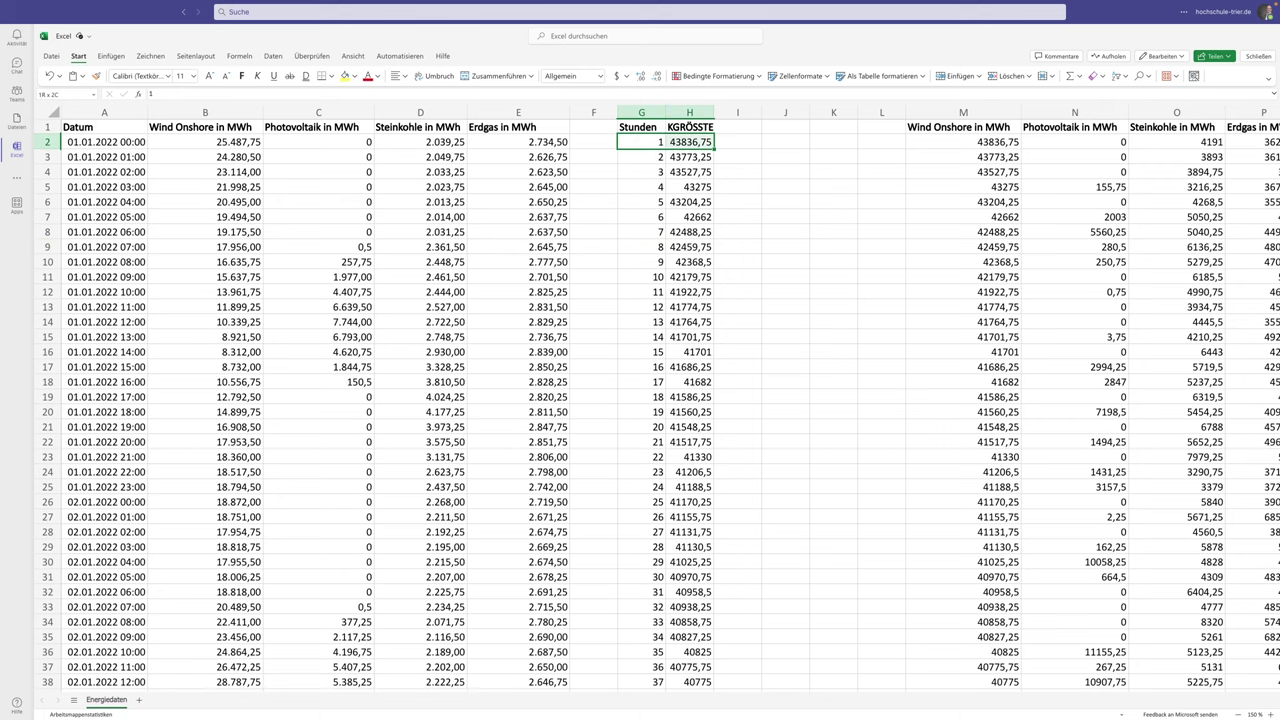
key("ctrl+shift+Down")
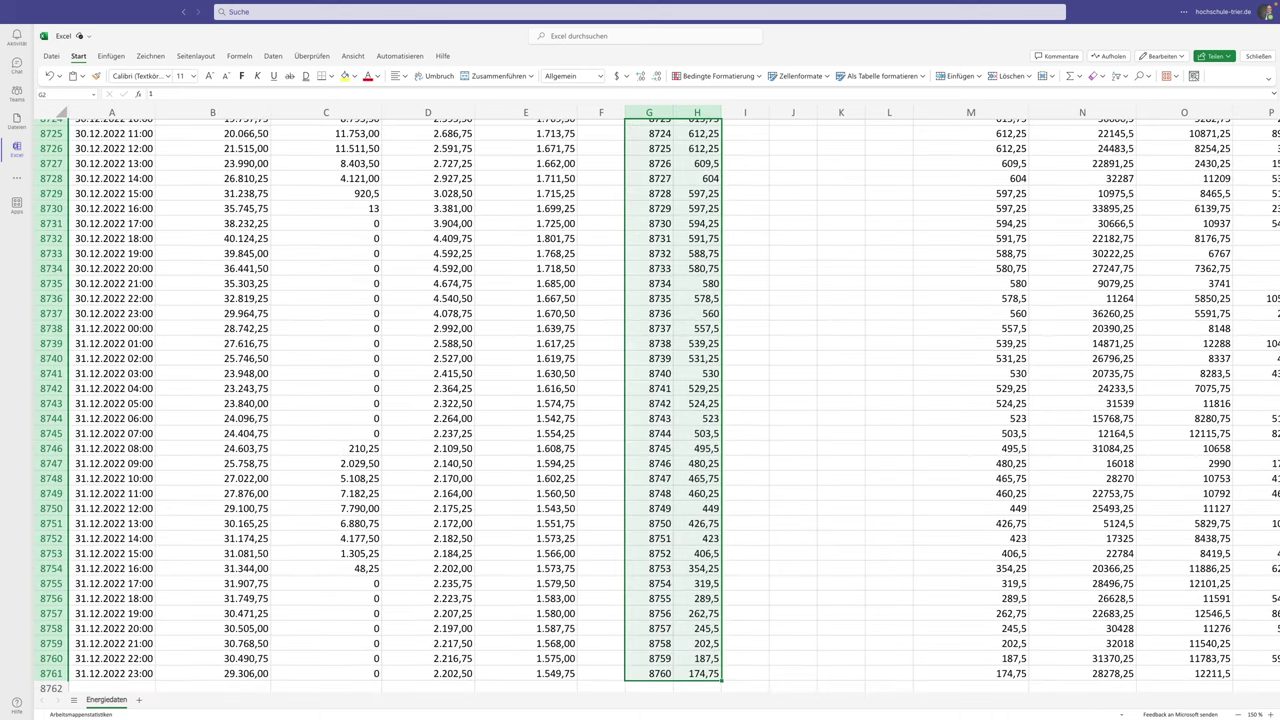
scroll(1236, 653, "up", 3)
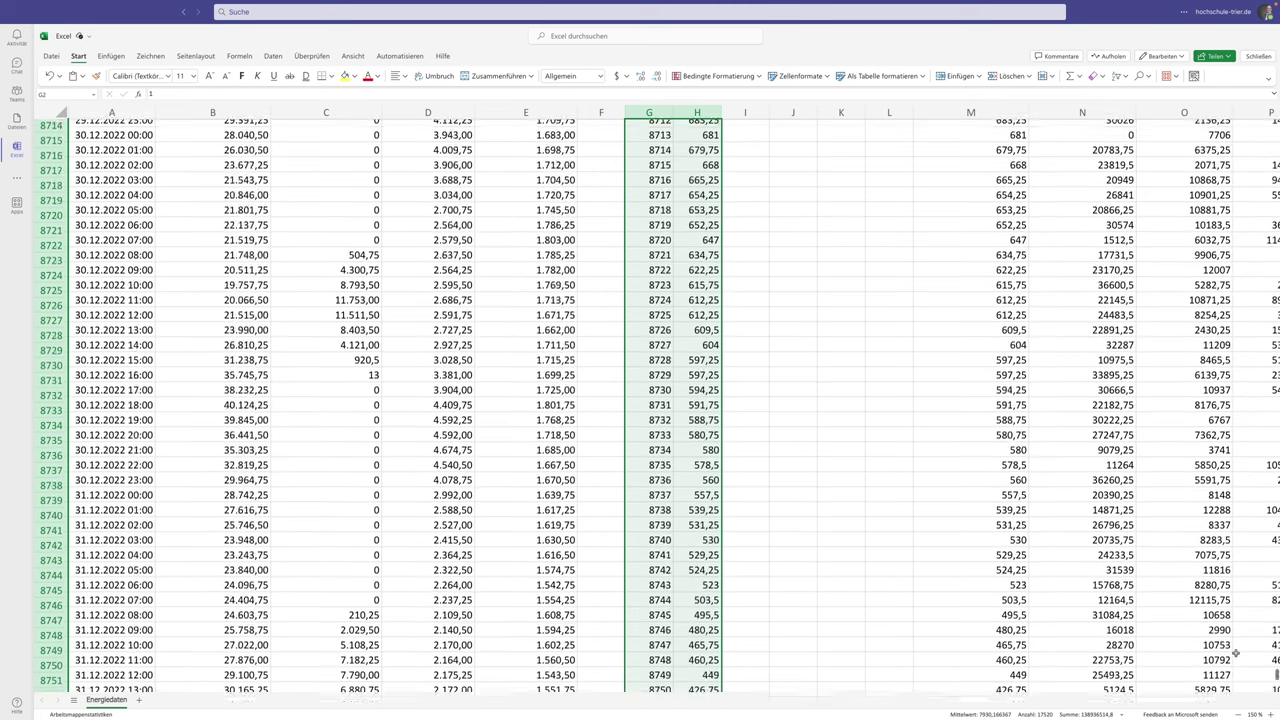
left_click_drag(1276, 670, 1272, 122)
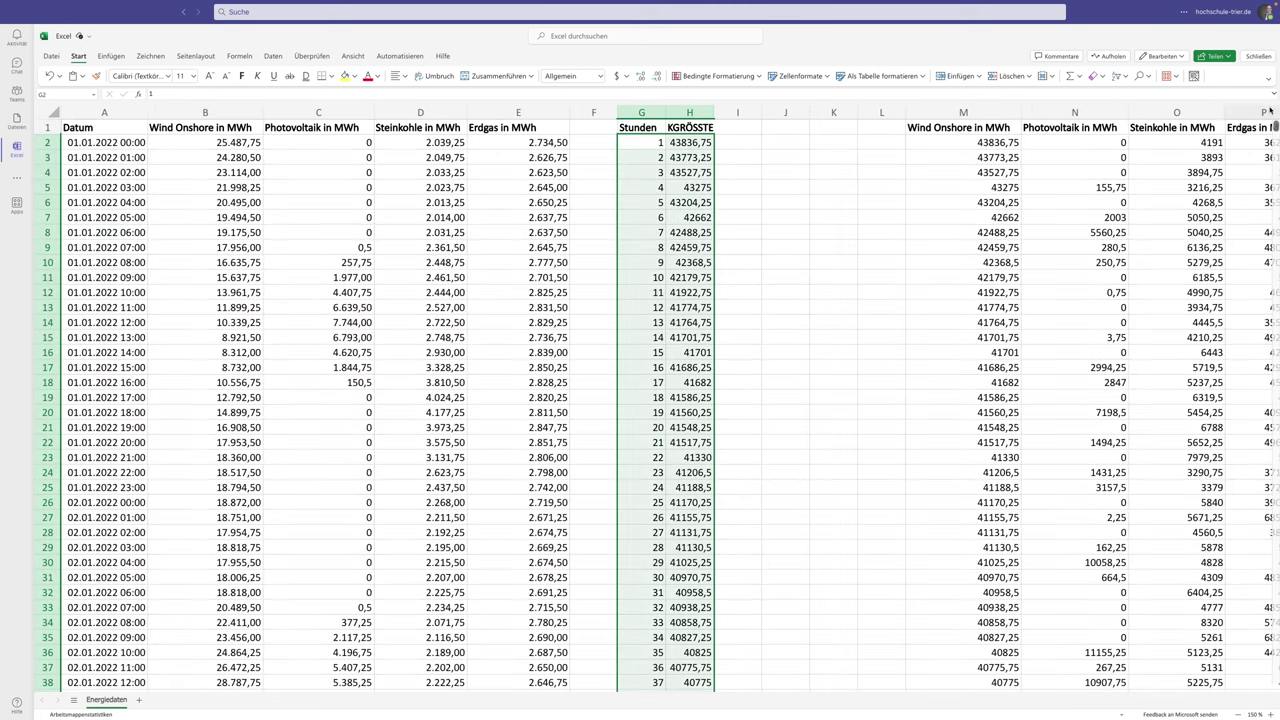
- Insert a line chart of Stunden and KGRÖSSTE, move it, then delete it
left_click(114, 57)
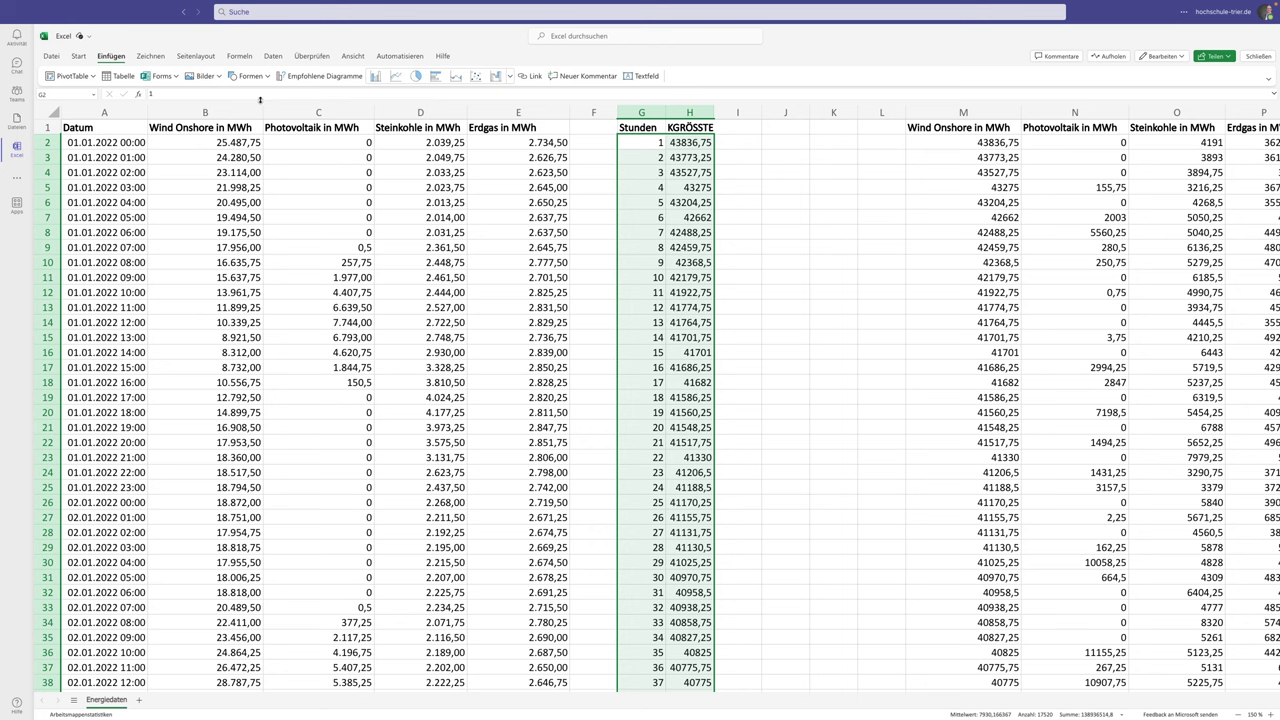
left_click(396, 77)
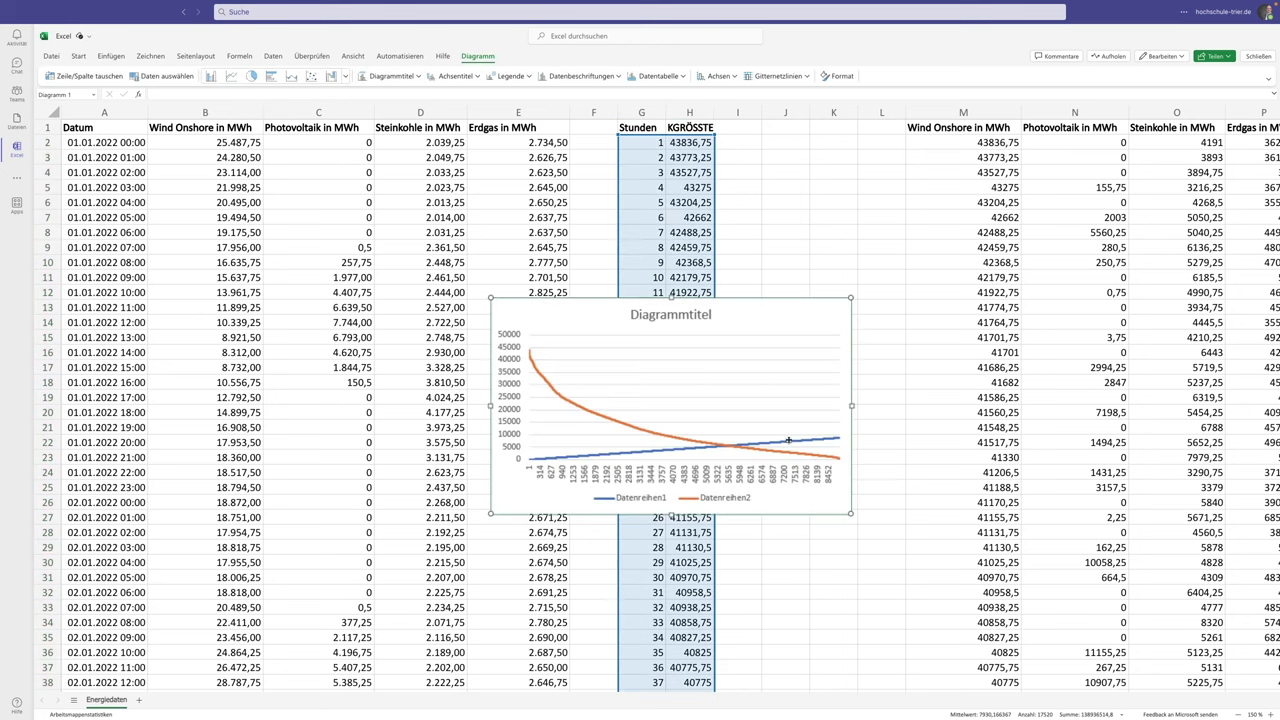
left_click_drag(768, 310, 566, 242)
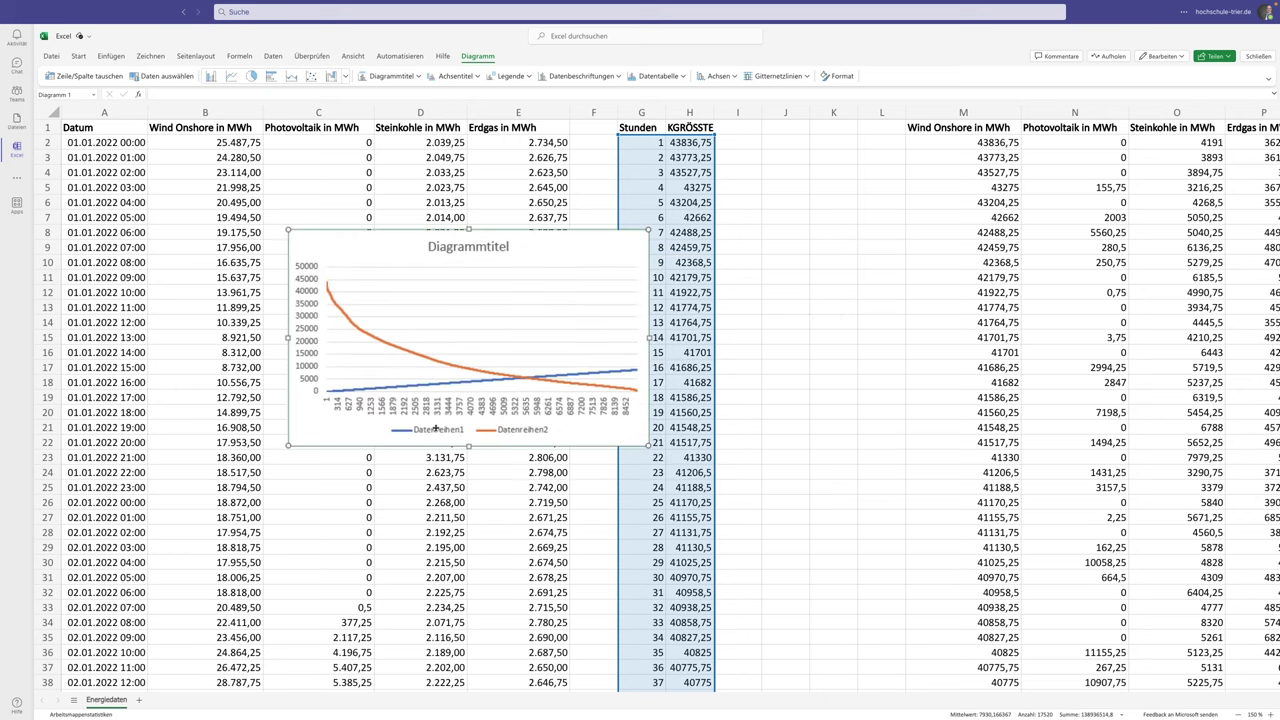
key("Delete")
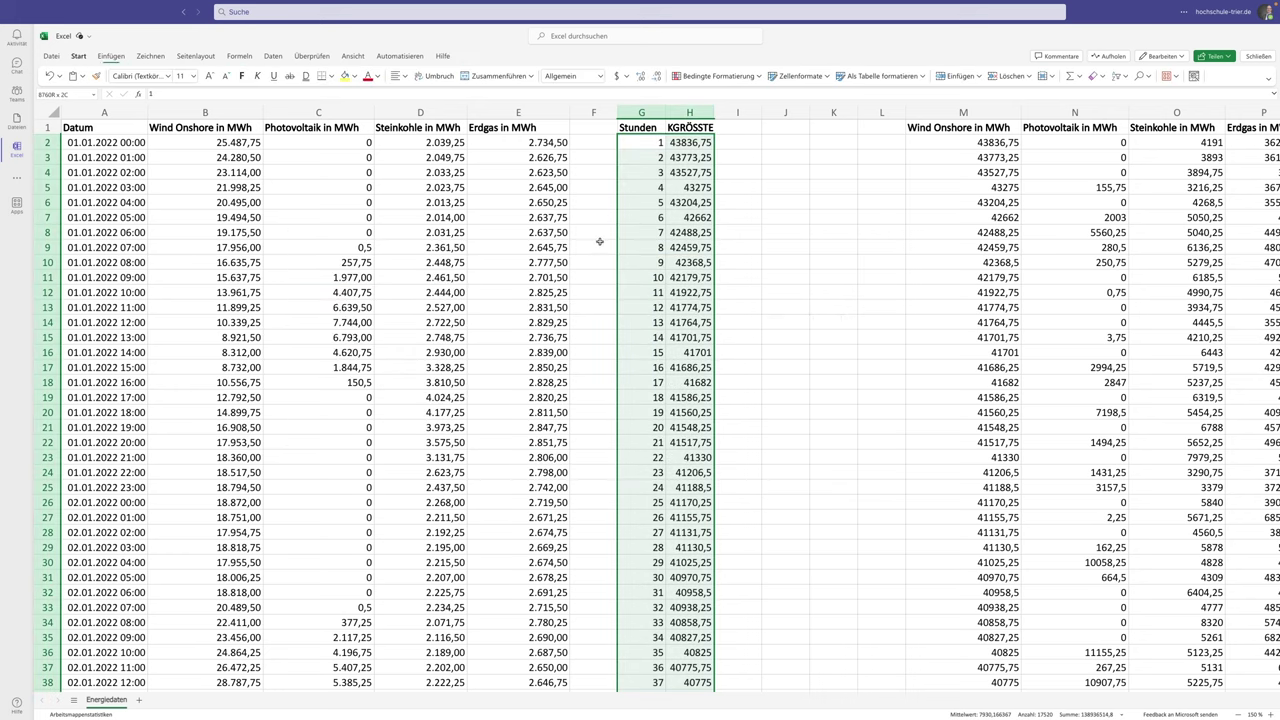
- Insert a line chart of column H's KGRÖSSTE values, enlarged over columns B–H
left_click(648, 169)
left_click(690, 112)
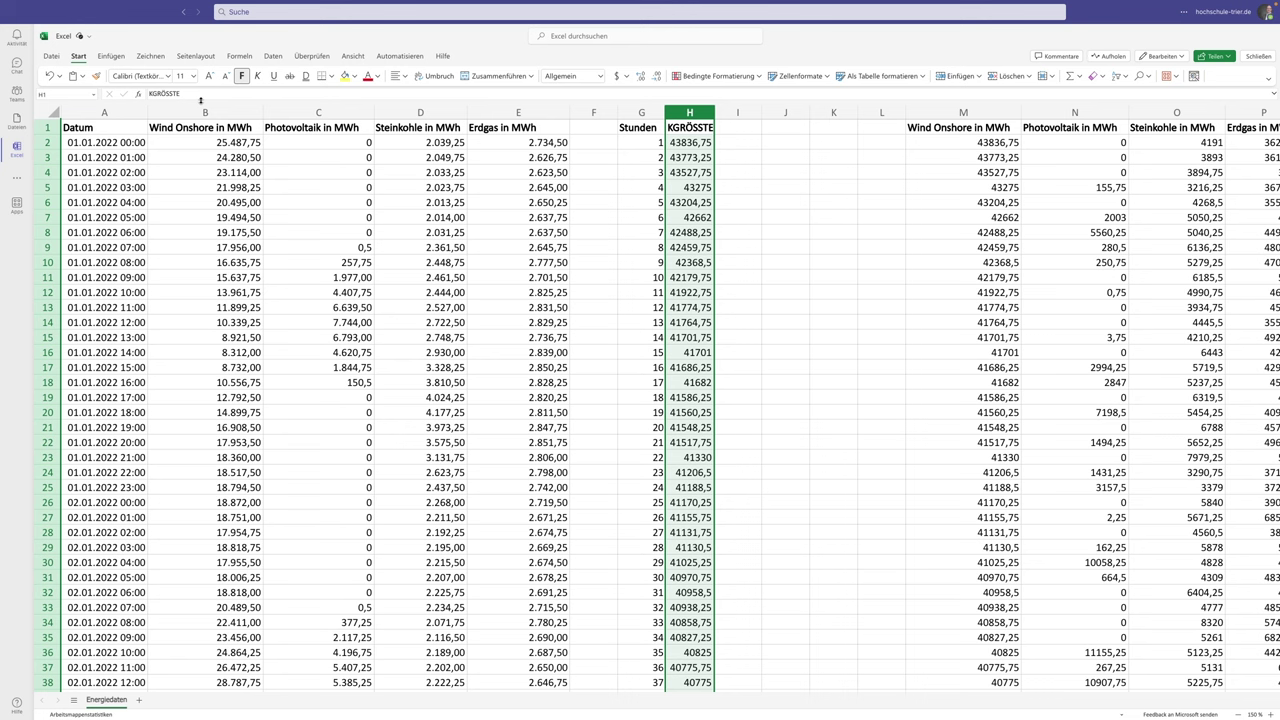
left_click(111, 56)
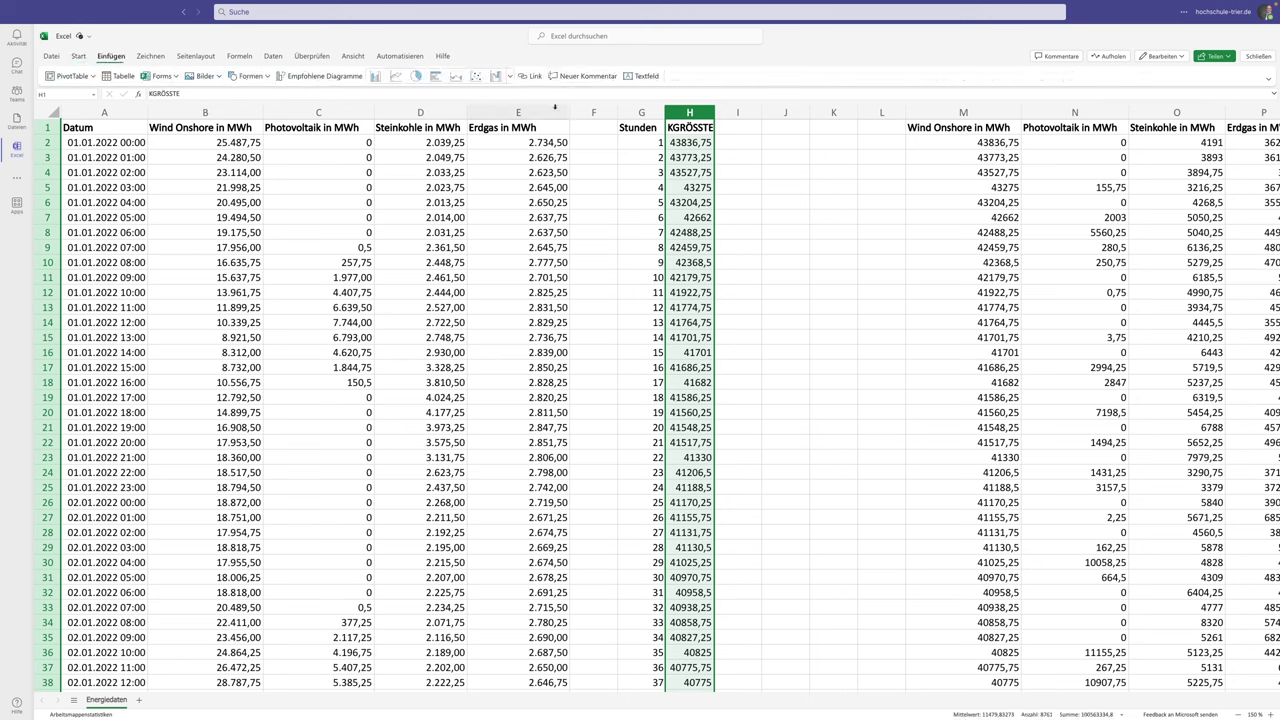
left_click(394, 77)
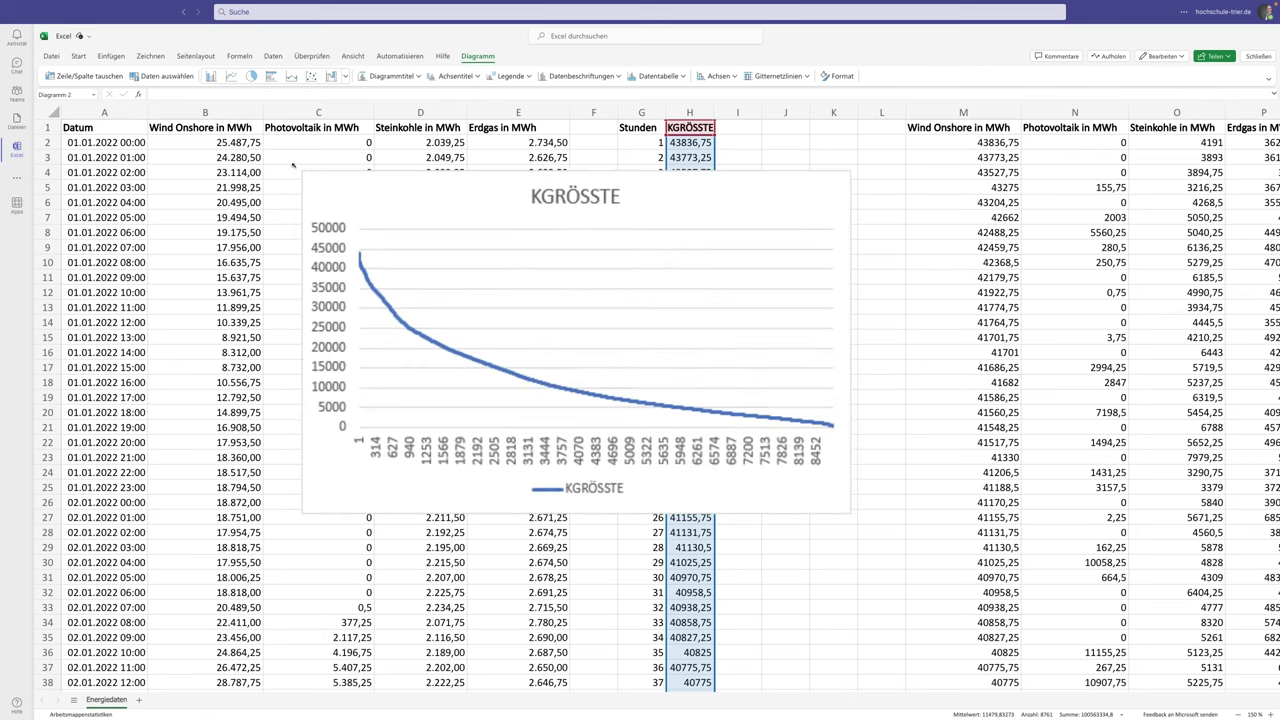
mouse_move(491, 297)
left_mouse_down()
mouse_move(214, 132)
mouse_move(231, 208)
left_mouse_up()
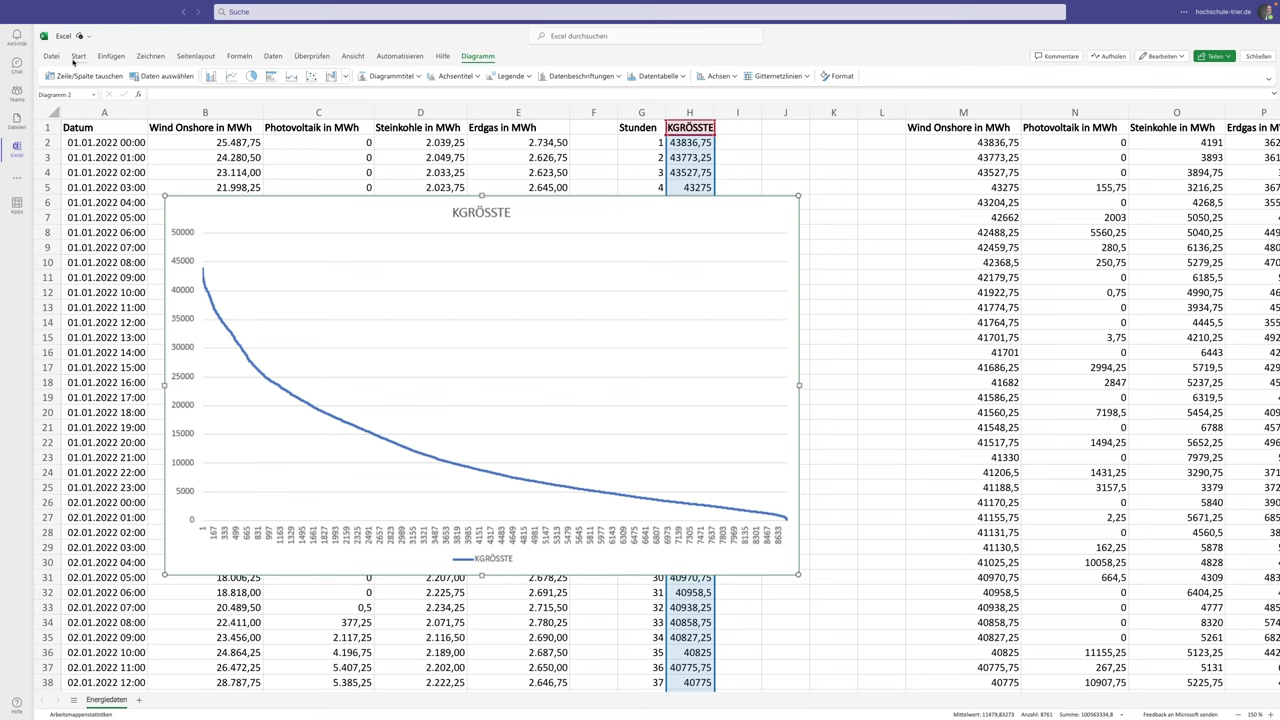
left_click(76, 58)
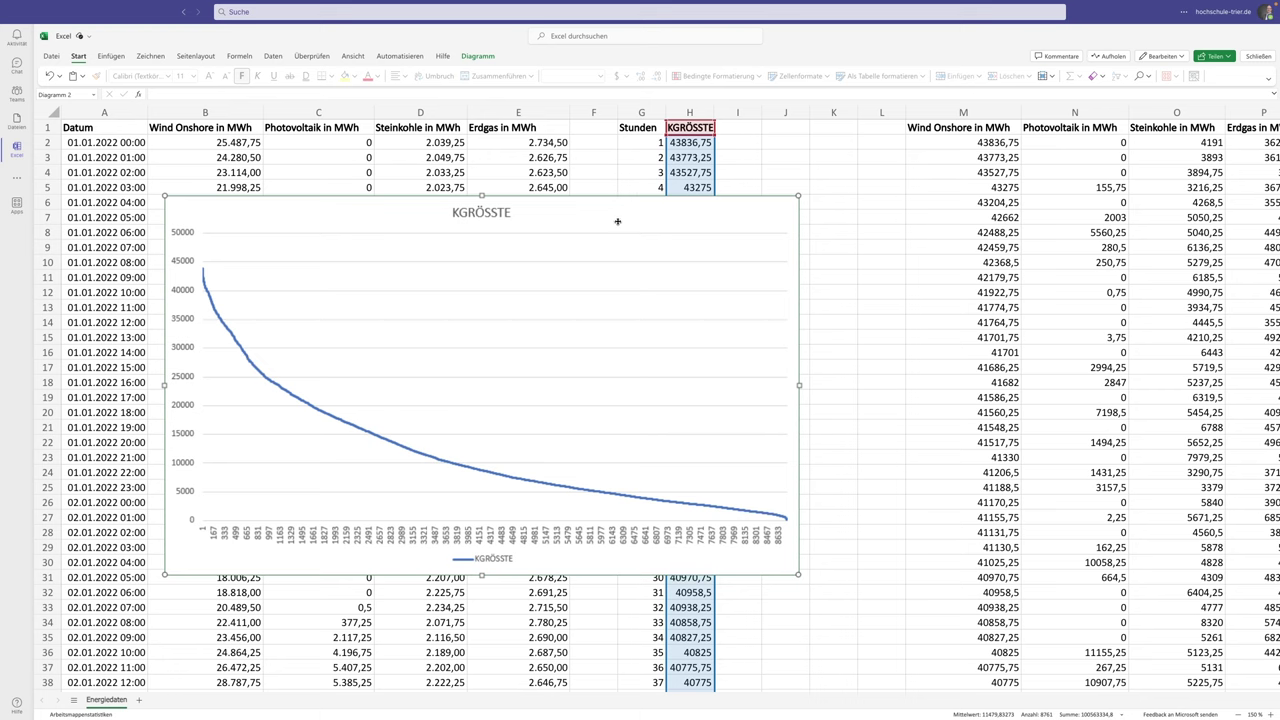
- Enter =2/3*H2 in I2, giving 29224,5
left_click(745, 142)
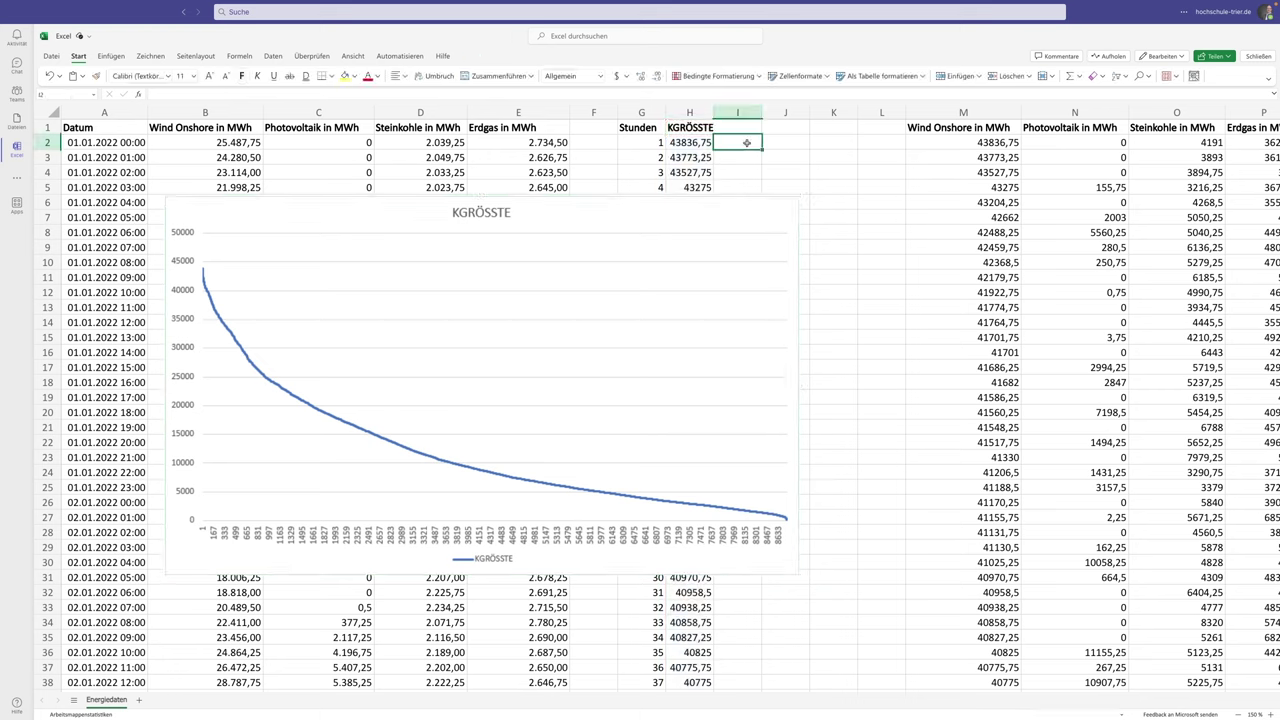
type("=2/3")
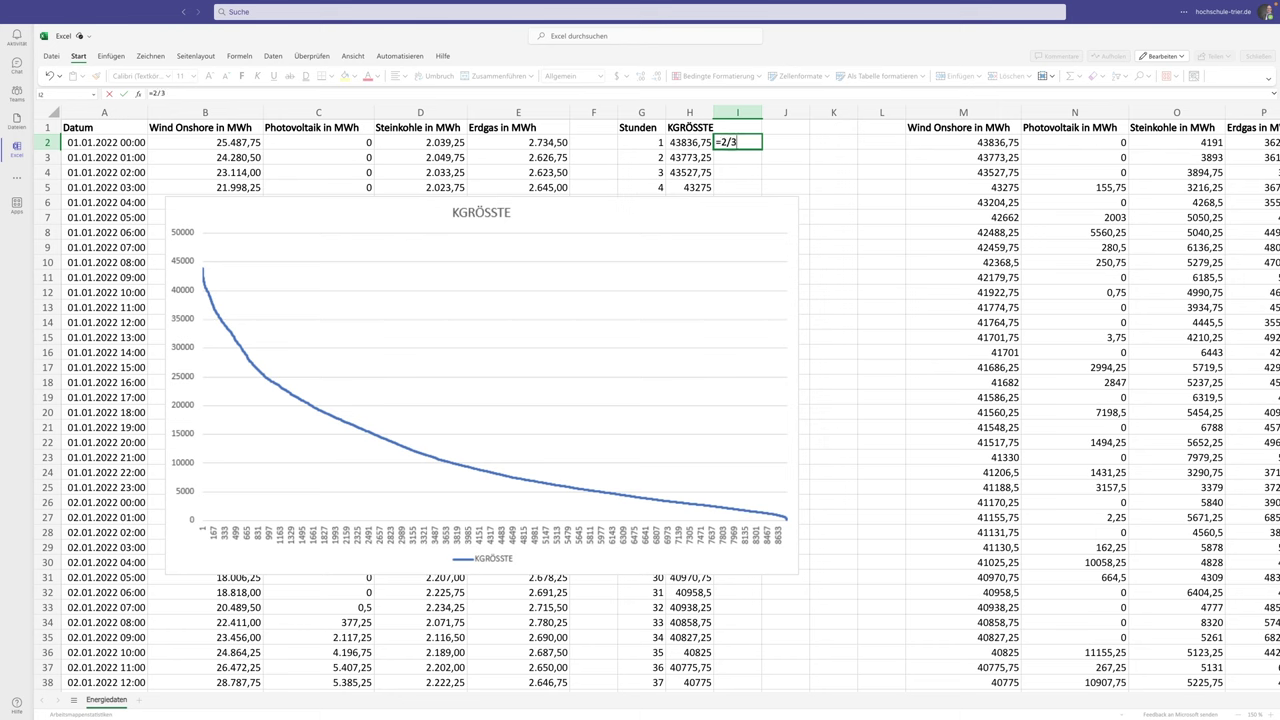
type("*H2")
key("Return")
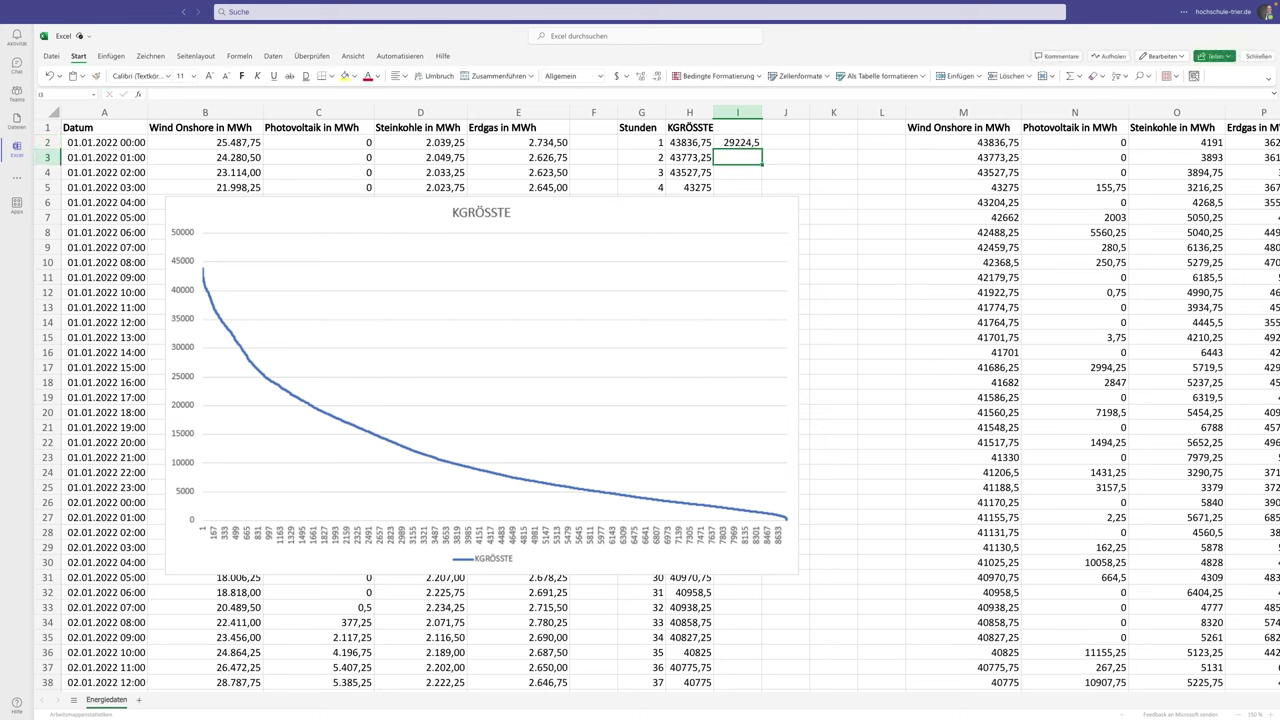
key("Up")
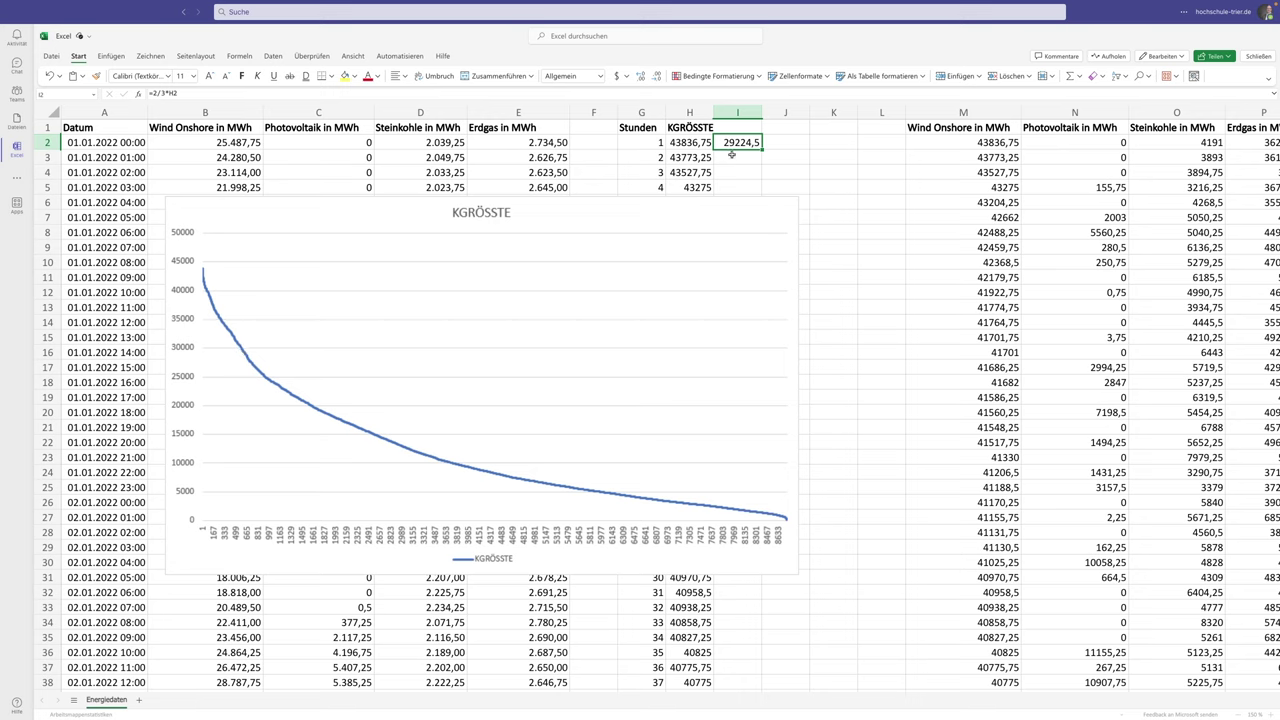
left_click(790, 140)
- Enter the labels Spitzenlast in J2 and Grundlast in J3 beside the helper values
type("spi")
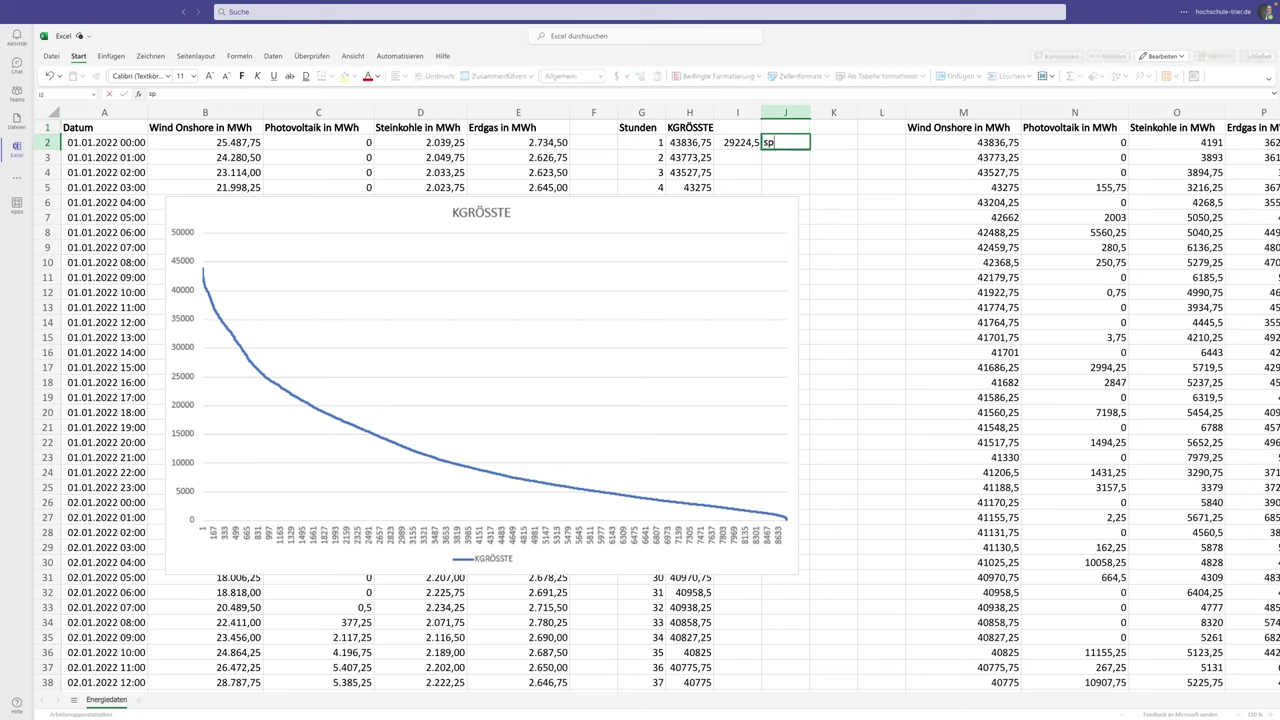
key("BackSpace")
key("BackSpace")
key("BackSpace")
type("Spitzenlast")
key("Return")
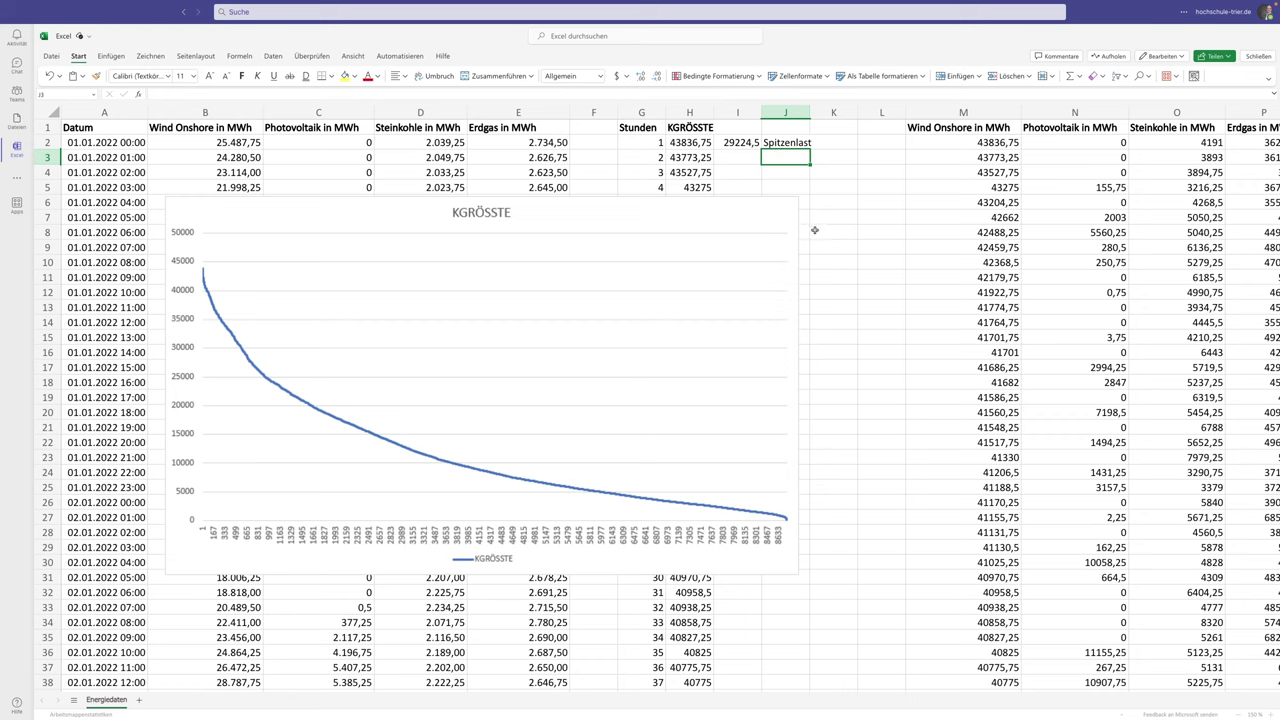
type("Grundlast")
key("Return")
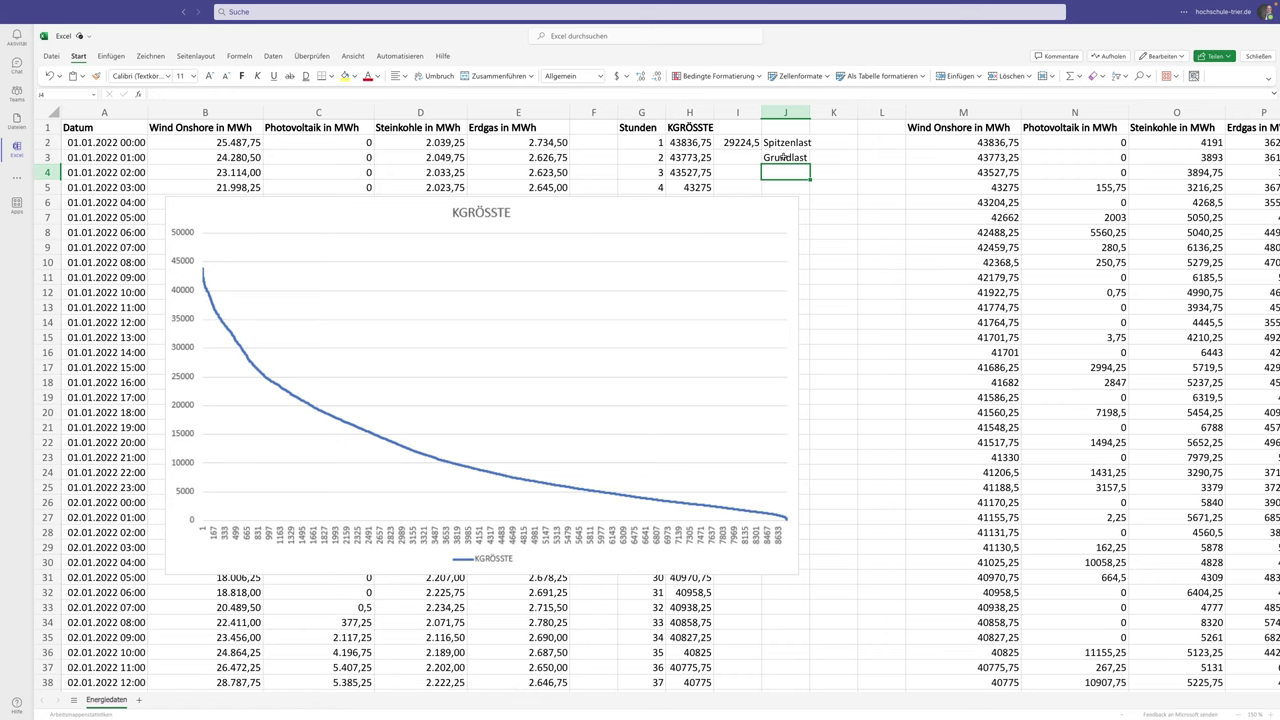
left_click(785, 158)
- Write the notes 2/3 Maximallast, 6000 h pro Jahr and 2/3 des Gesamtintervalls into K2:K4
left_click(829, 140)
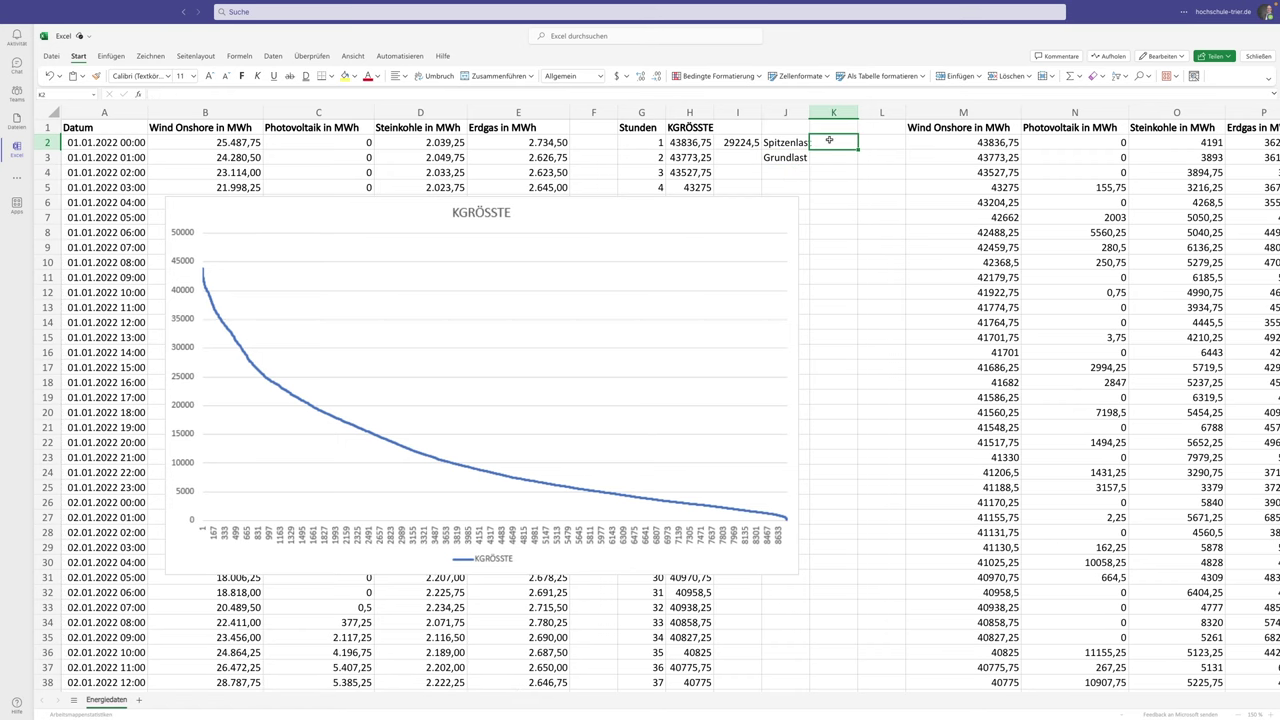
type("2/3")
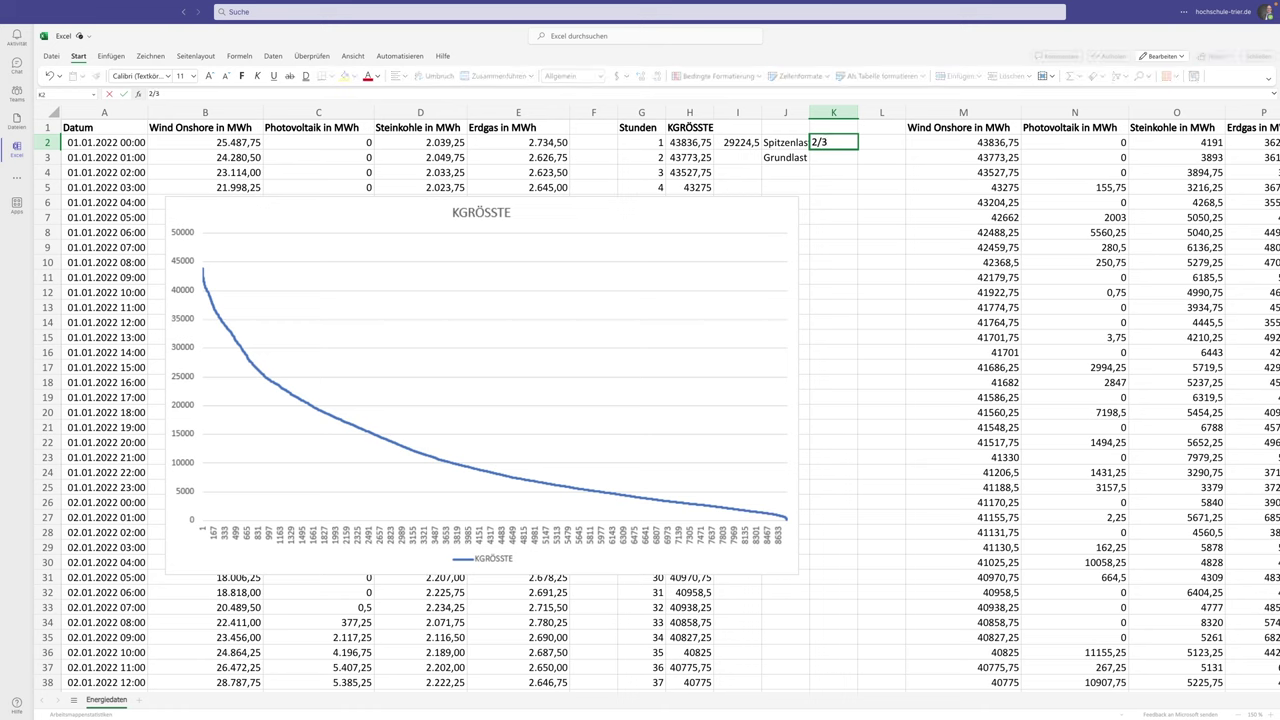
type(" Maximal")
type("last")
key("Return")
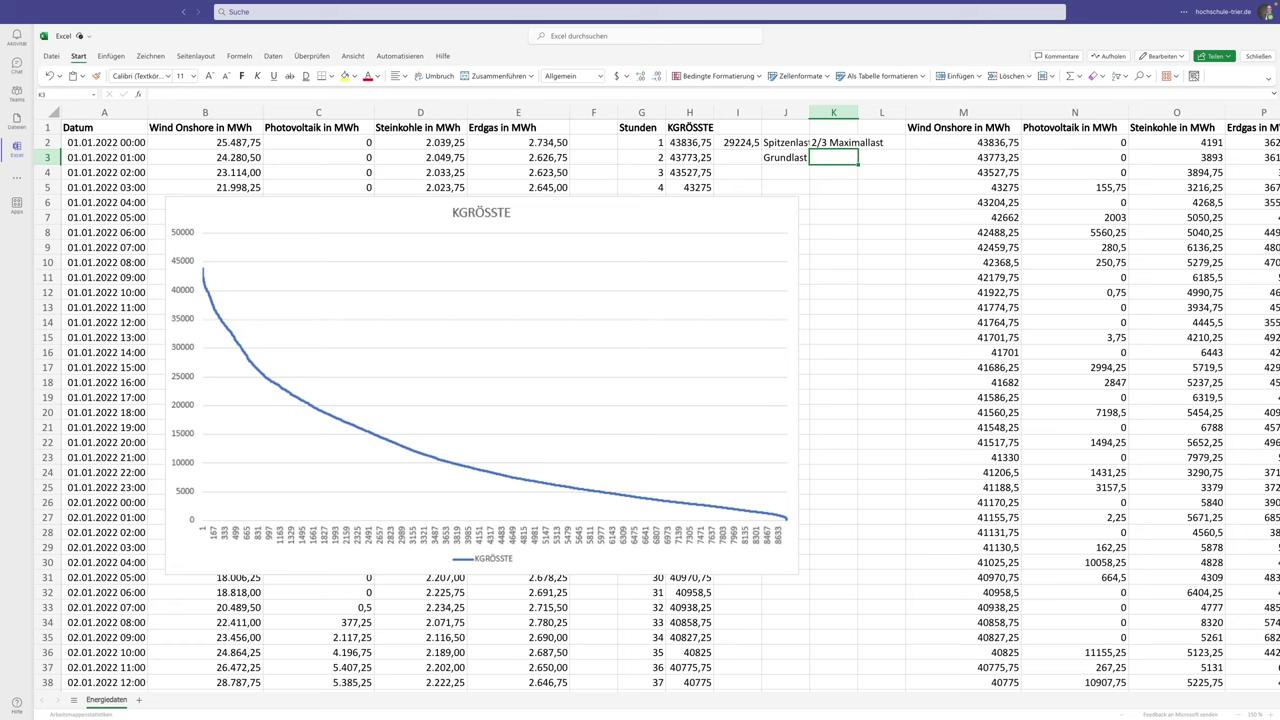
type("600")
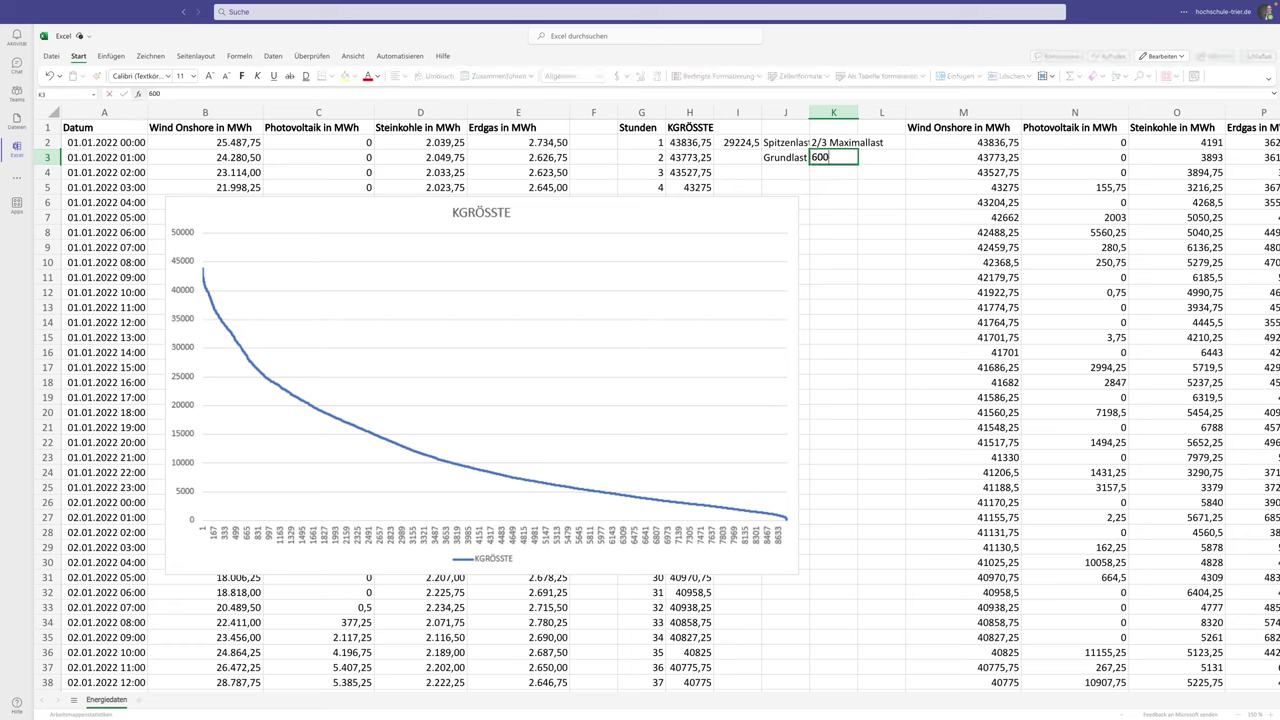
type("0 h ")
type("pro")
type(" Jajr")
key("BackSpace")
key("BackSpace")
key("BackSpace")
type("Jajr")
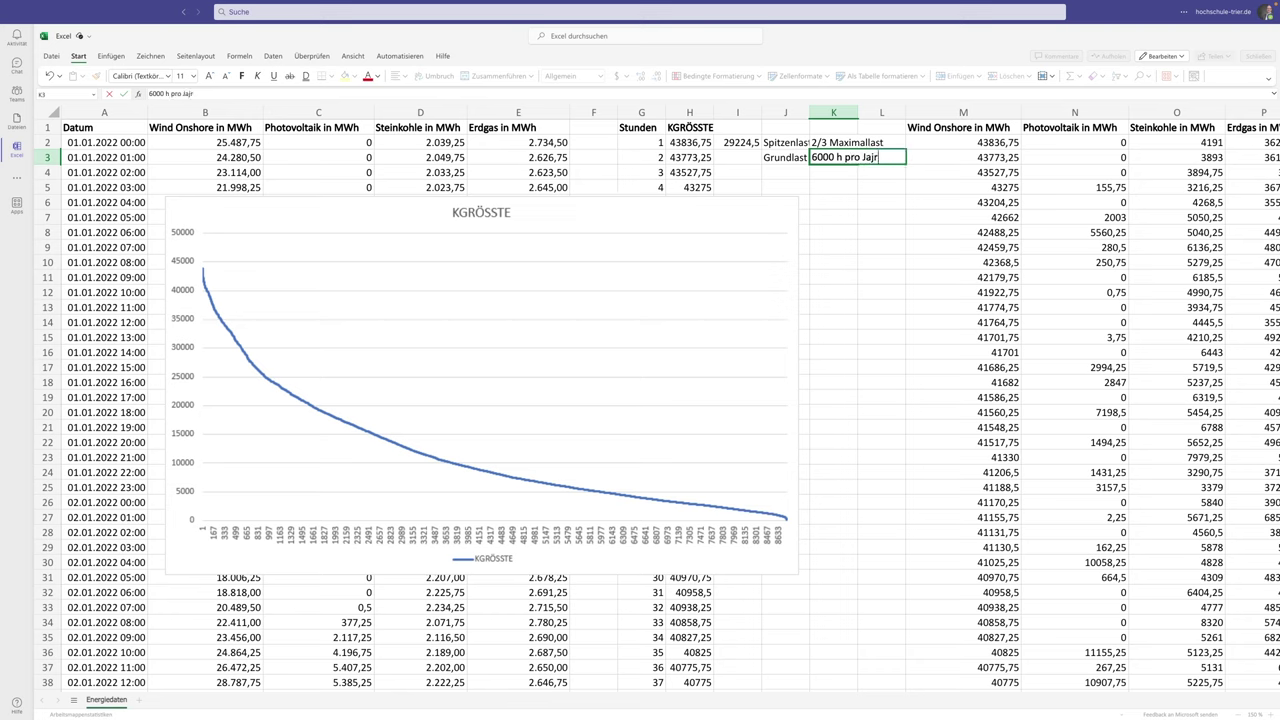
key("BackSpace")
key("BackSpace")
type("hr")
key("Return")
type("2")
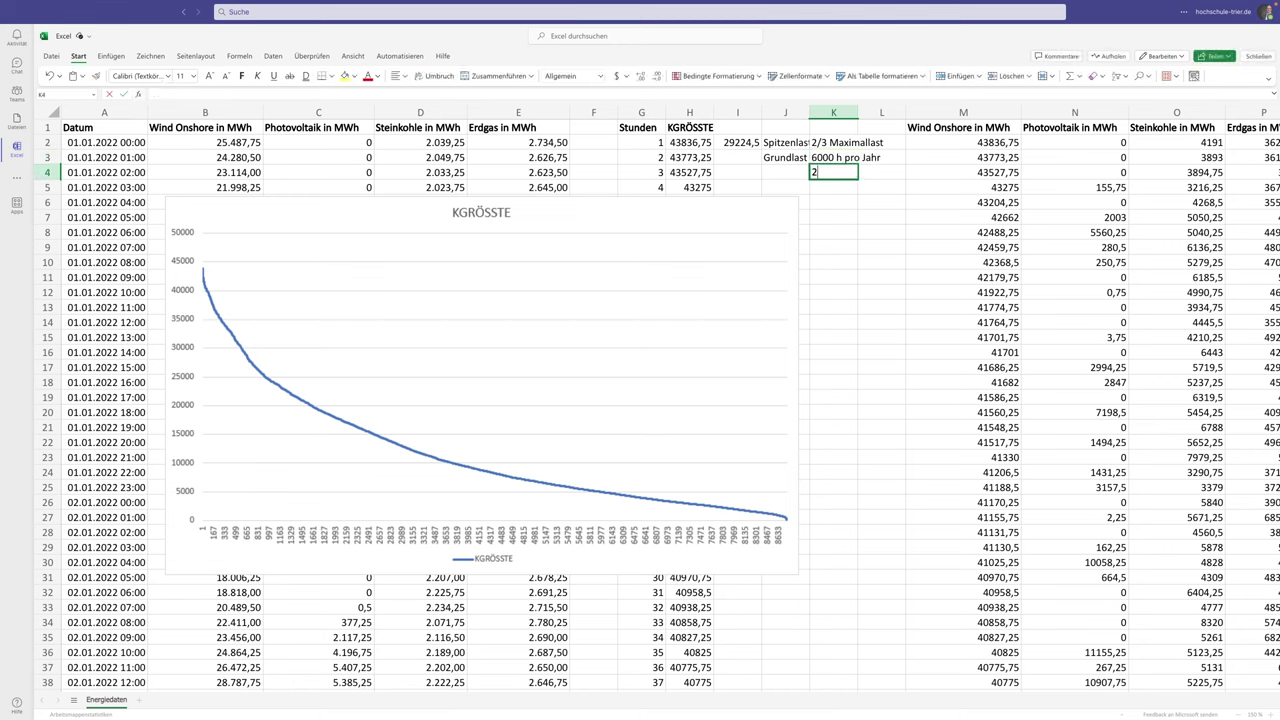
type("/3 d")
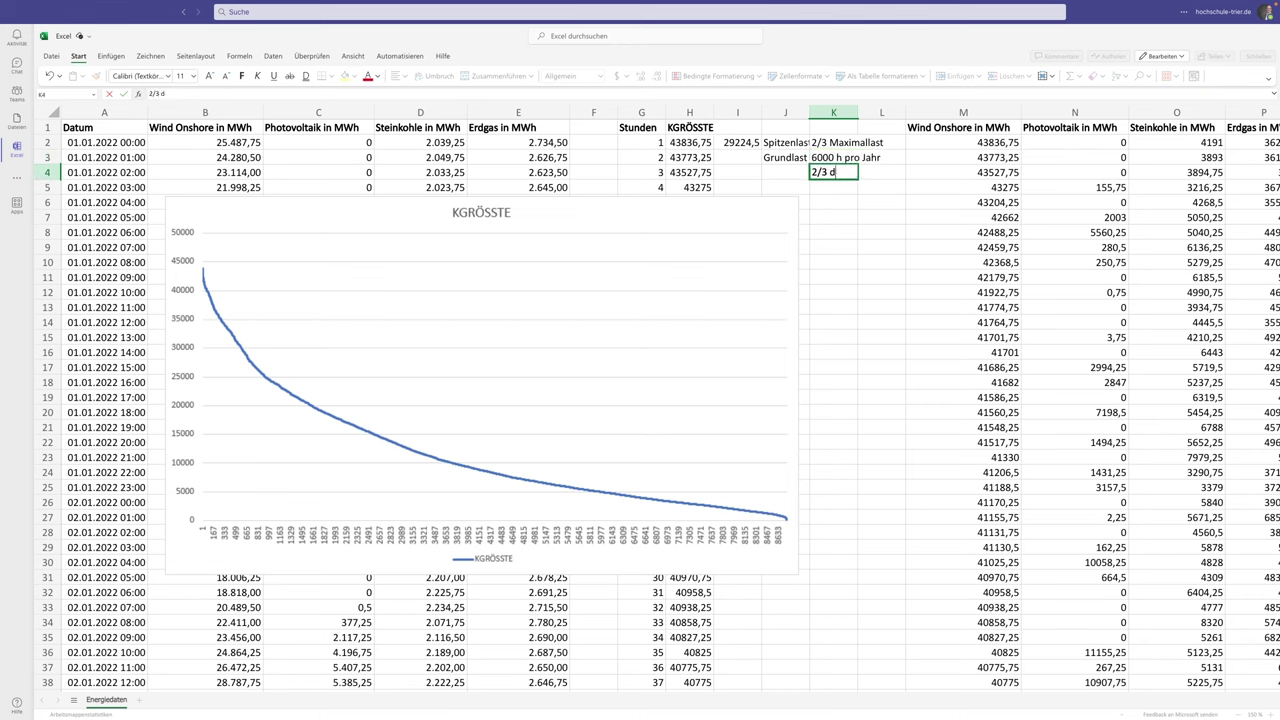
type("s Ge")
type("samtintervall")
key("Return")
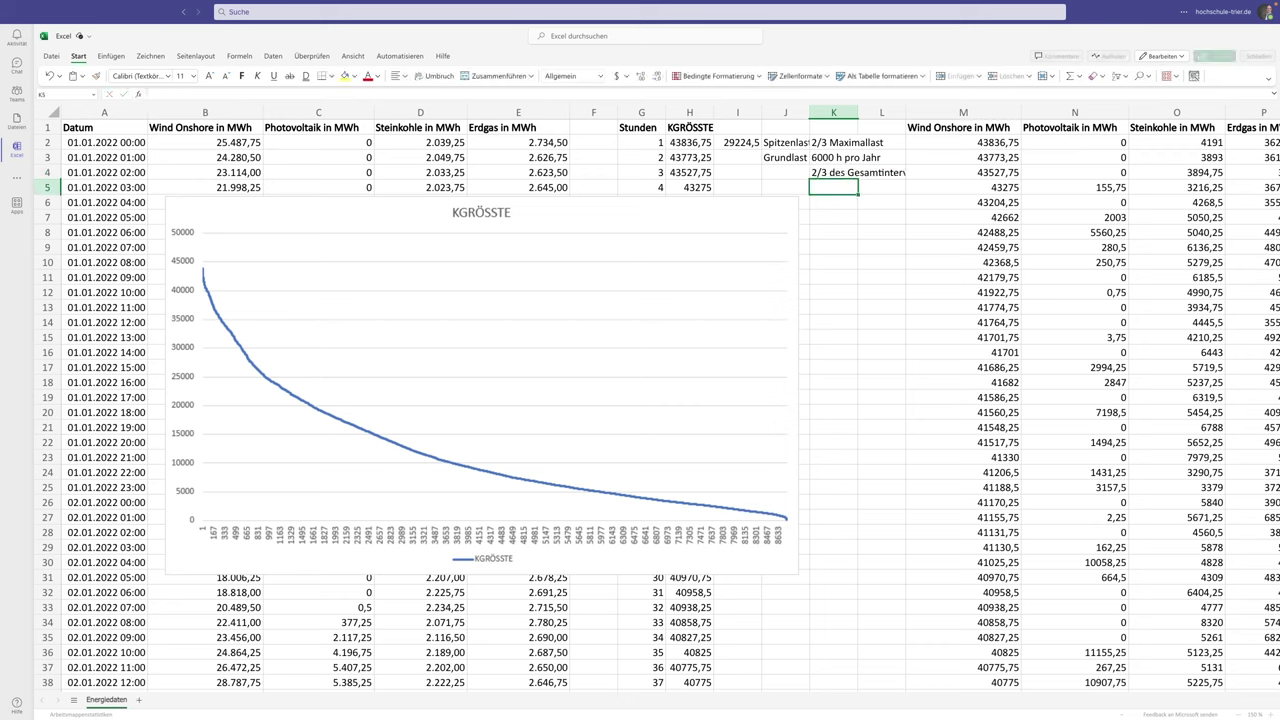
- Calculate =2/3*8760 (5840) in K5 and widen column K to fit the notes
type("=2")
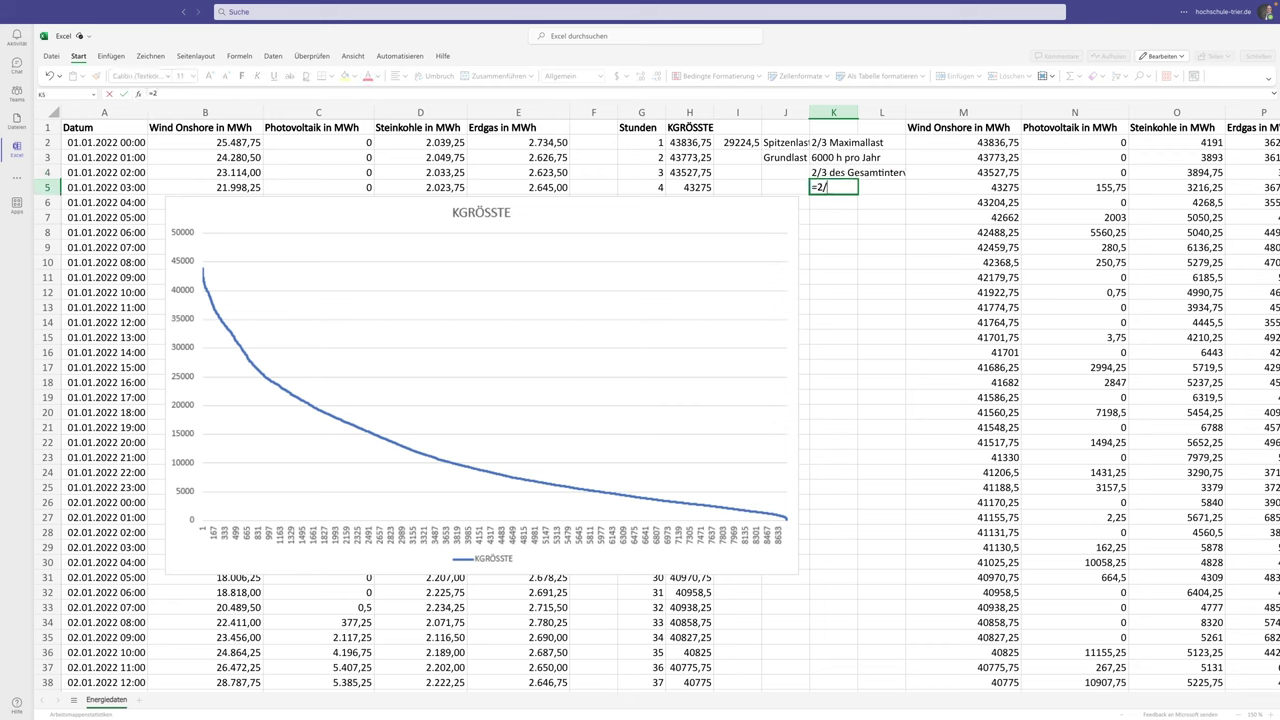
type("/3*8760")
key("Return")
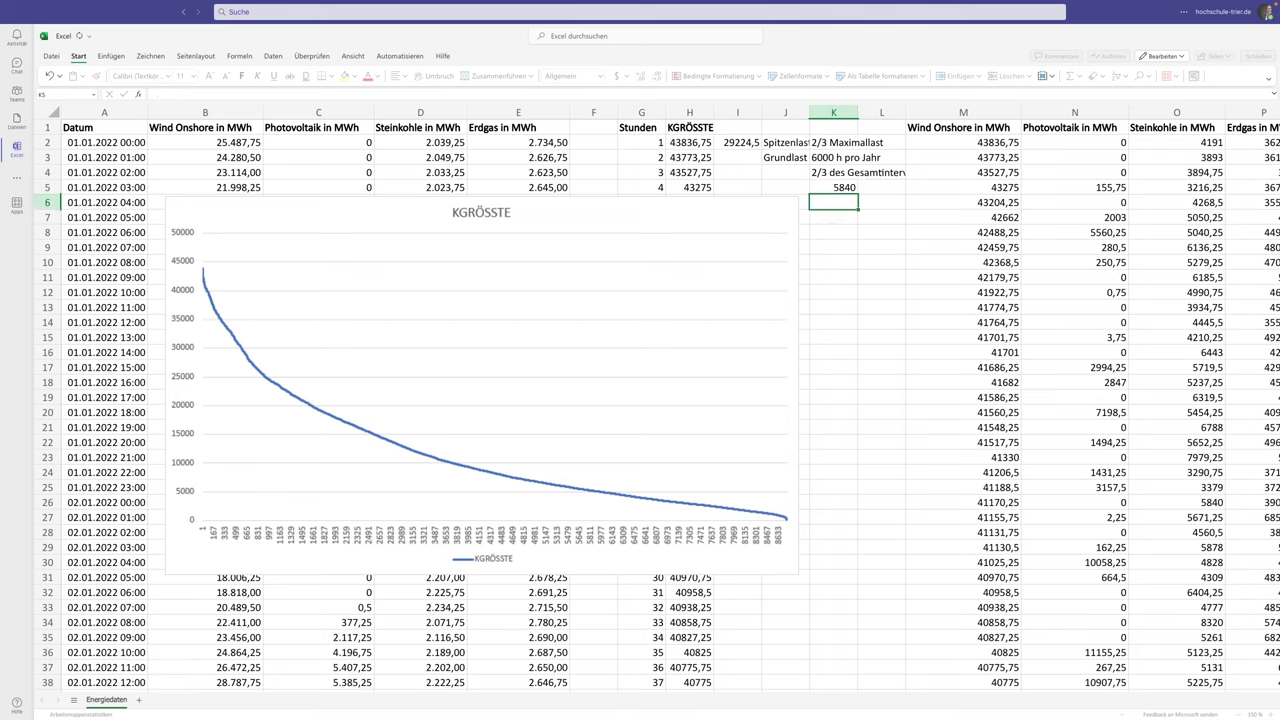
key("Up")
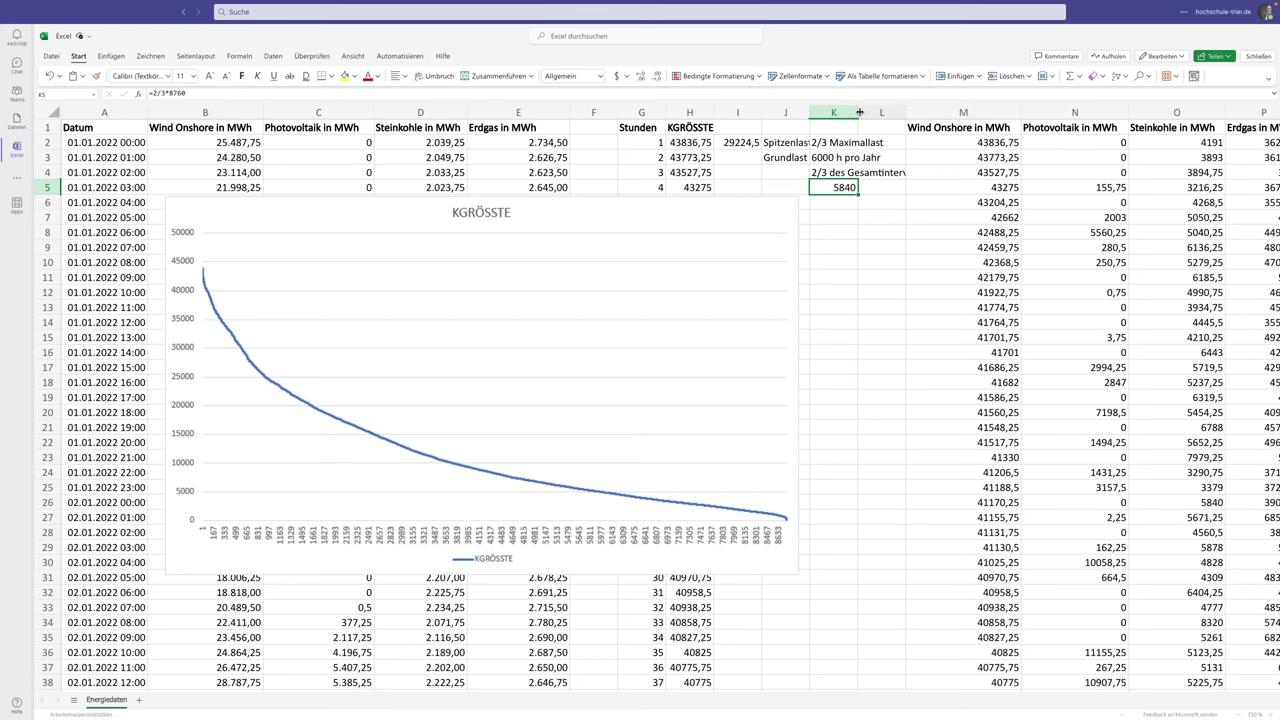
left_click_drag(858, 112, 931, 114)
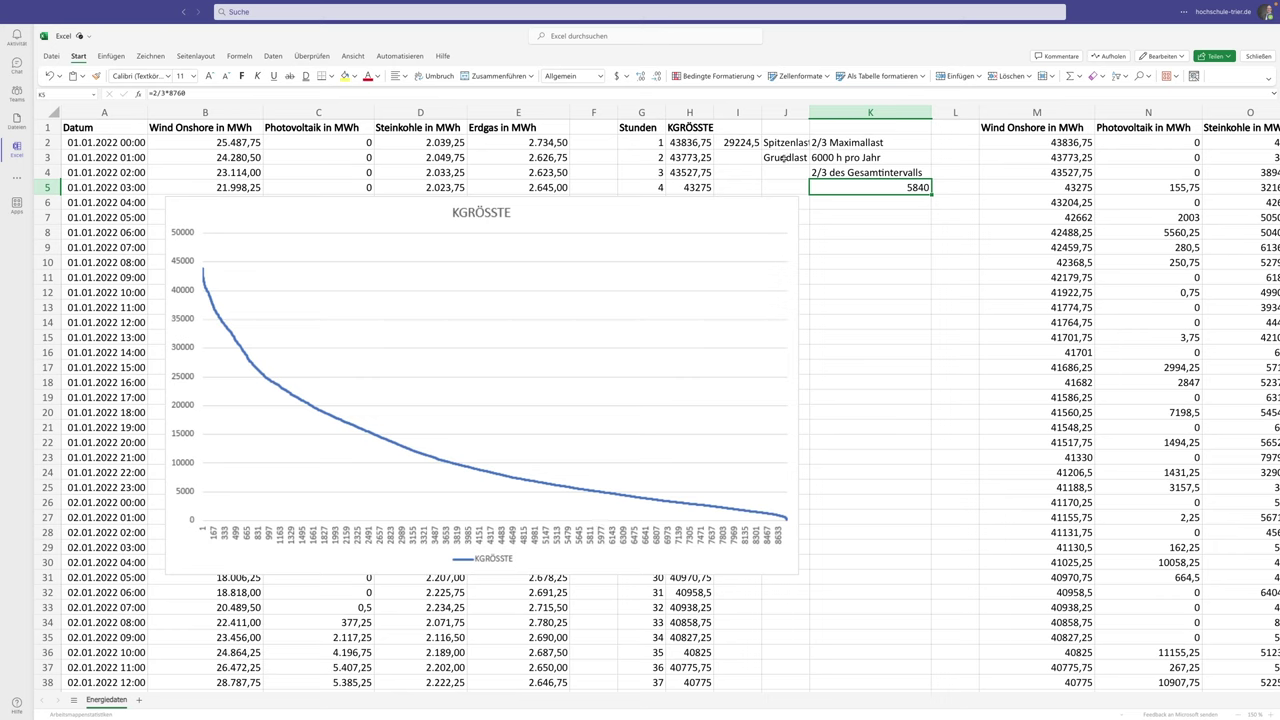
- Review the K5 hours value and the KGRÖSSTE formula in H3 before filling I3
left_click(741, 157)
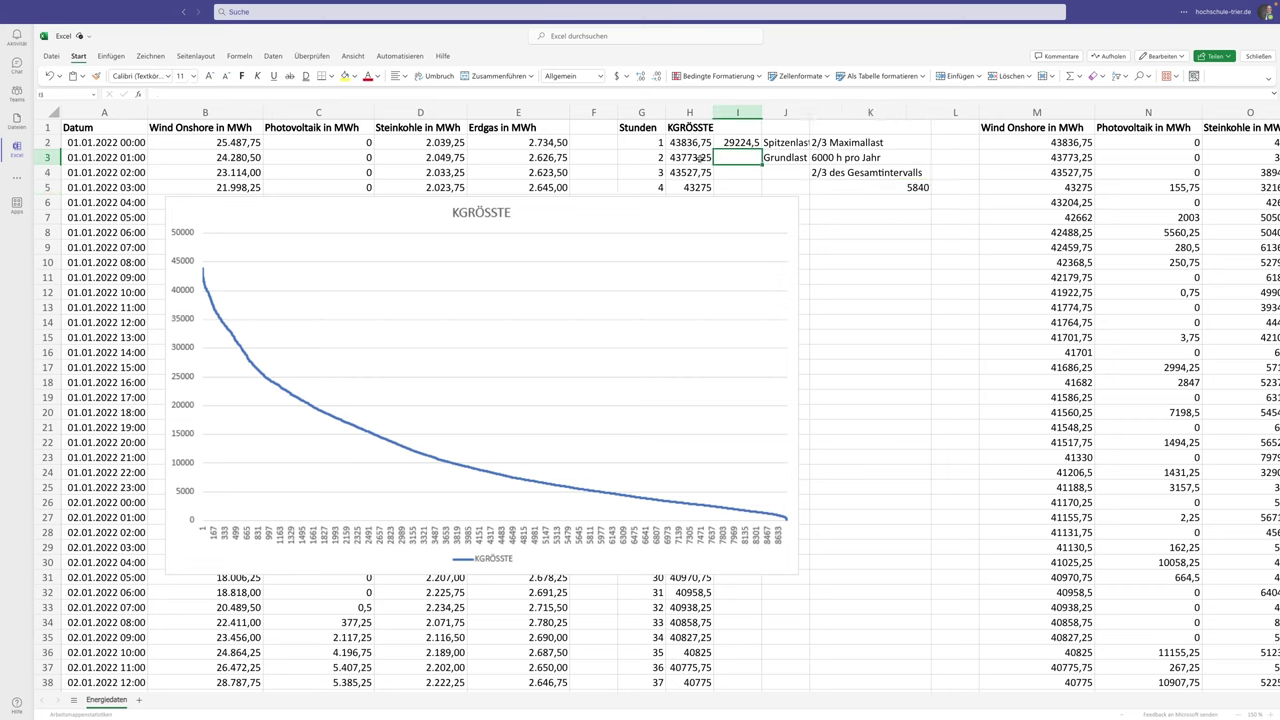
left_click(918, 188)
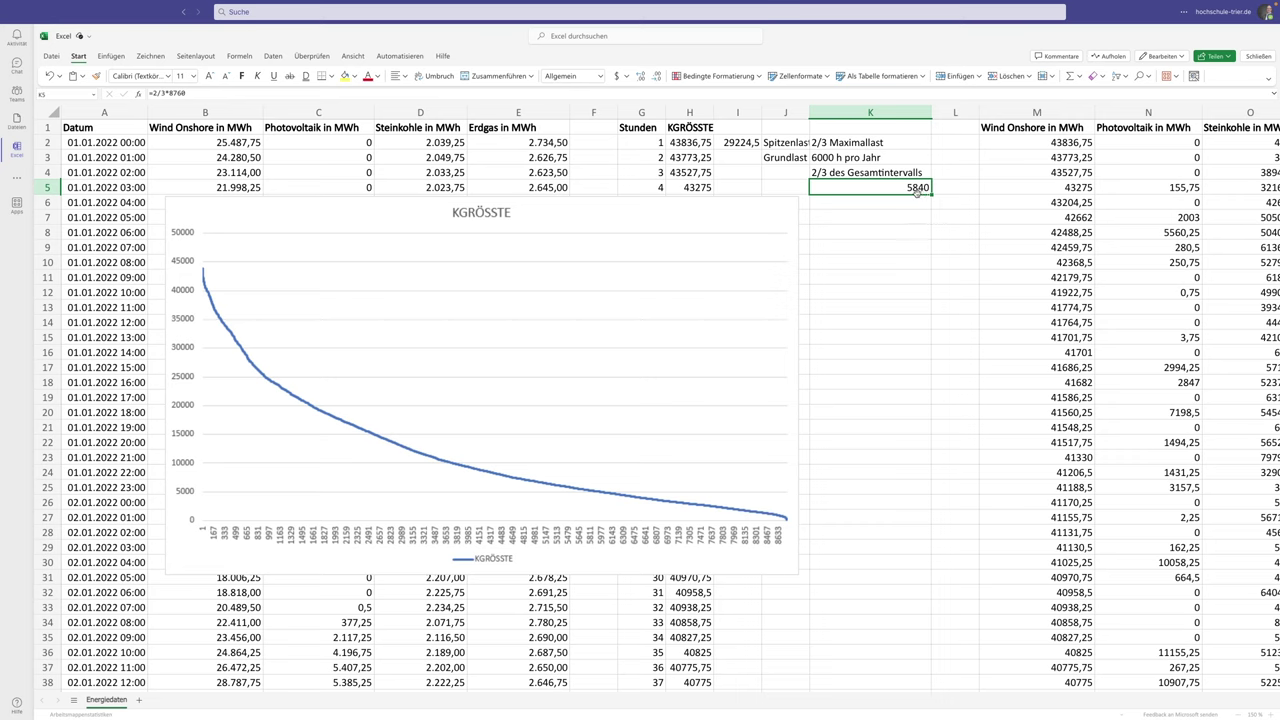
left_click(752, 157)
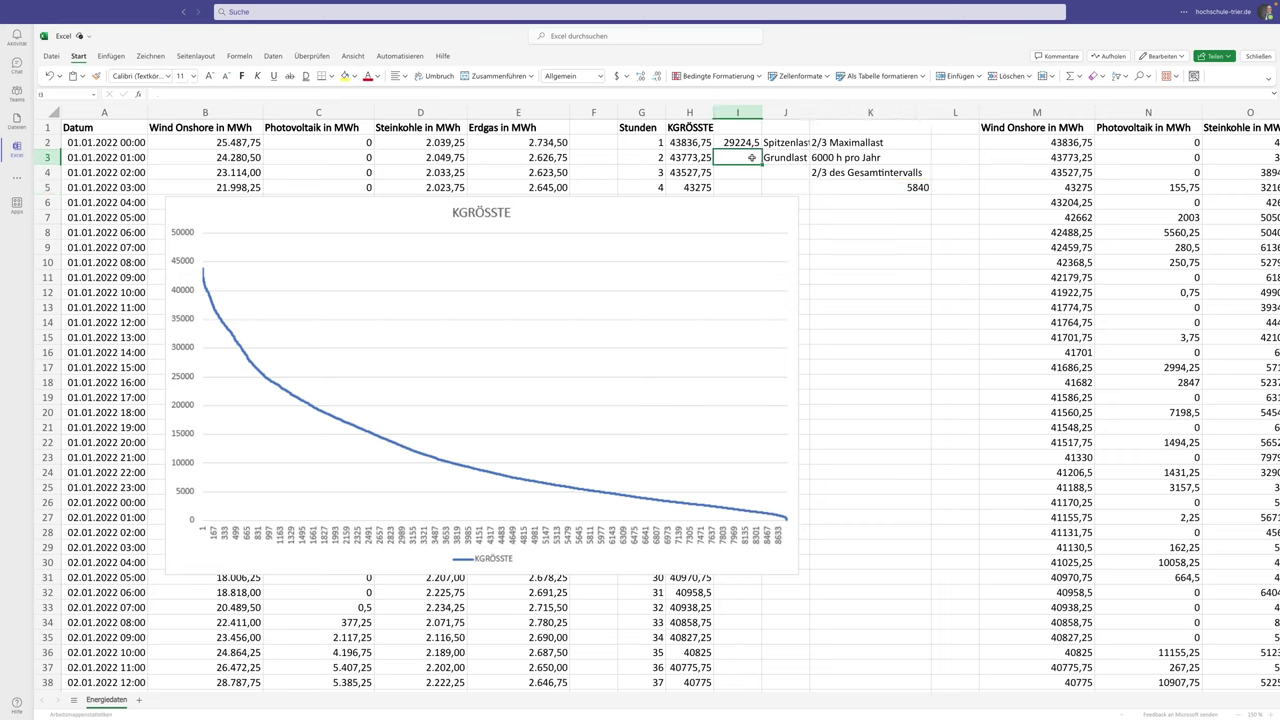
type("=")
key("Escape")
left_click(686, 158)
- Paste the KGRÖSSTE formula into I3 using K5 as the rank, returning 5189,75
left_click(150, 93)
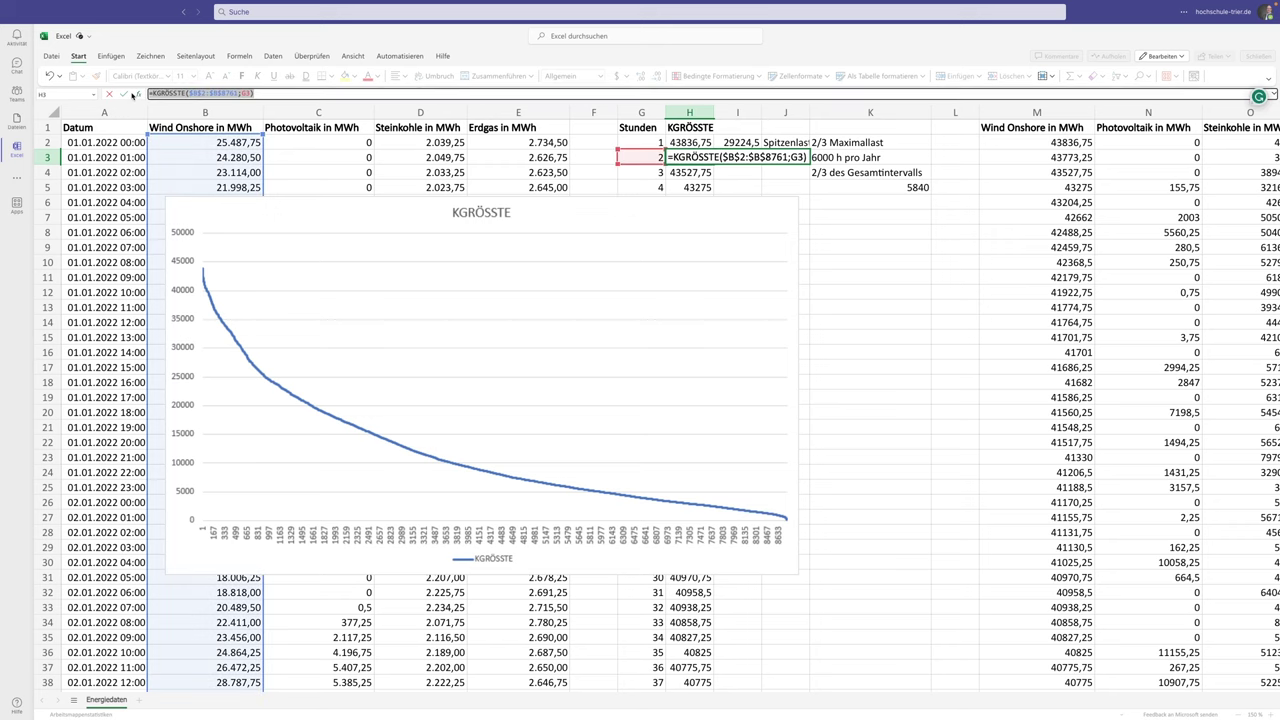
left_click(743, 155)
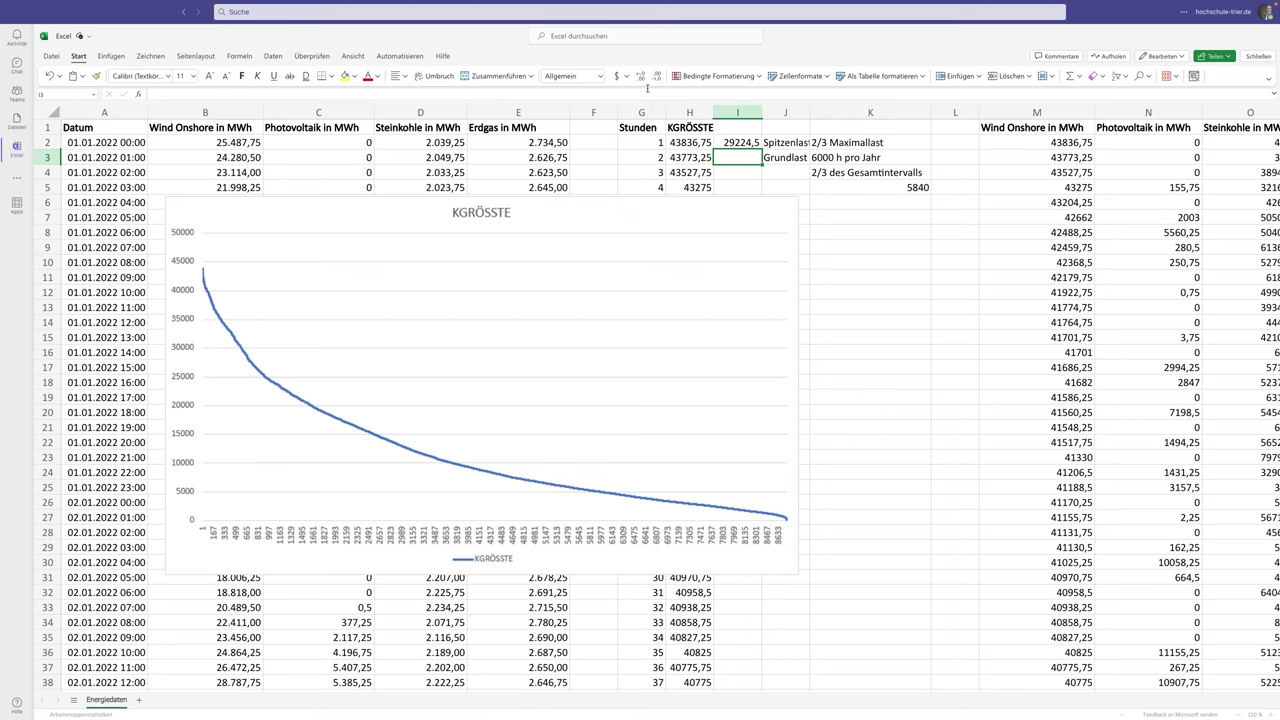
left_click(380, 96)
type("=KGRÖSSTE($B$2:$B$8761;G3)")
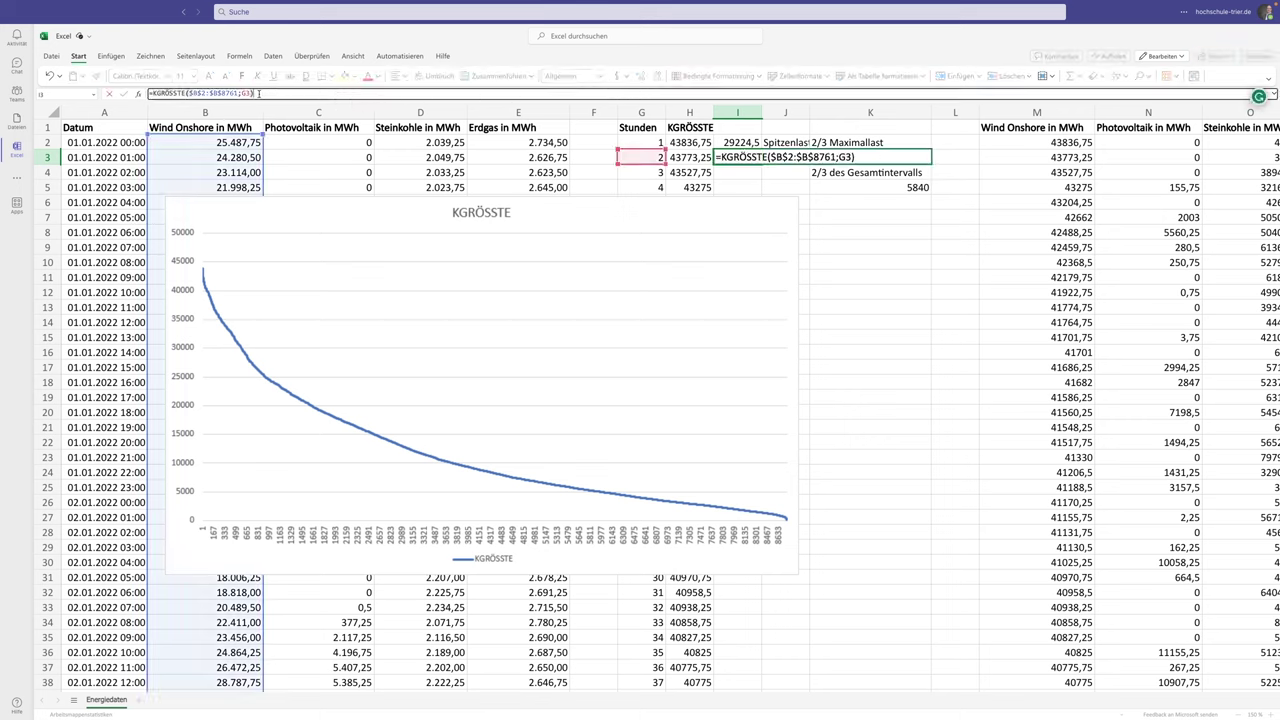
left_click(914, 187)
key("Return")
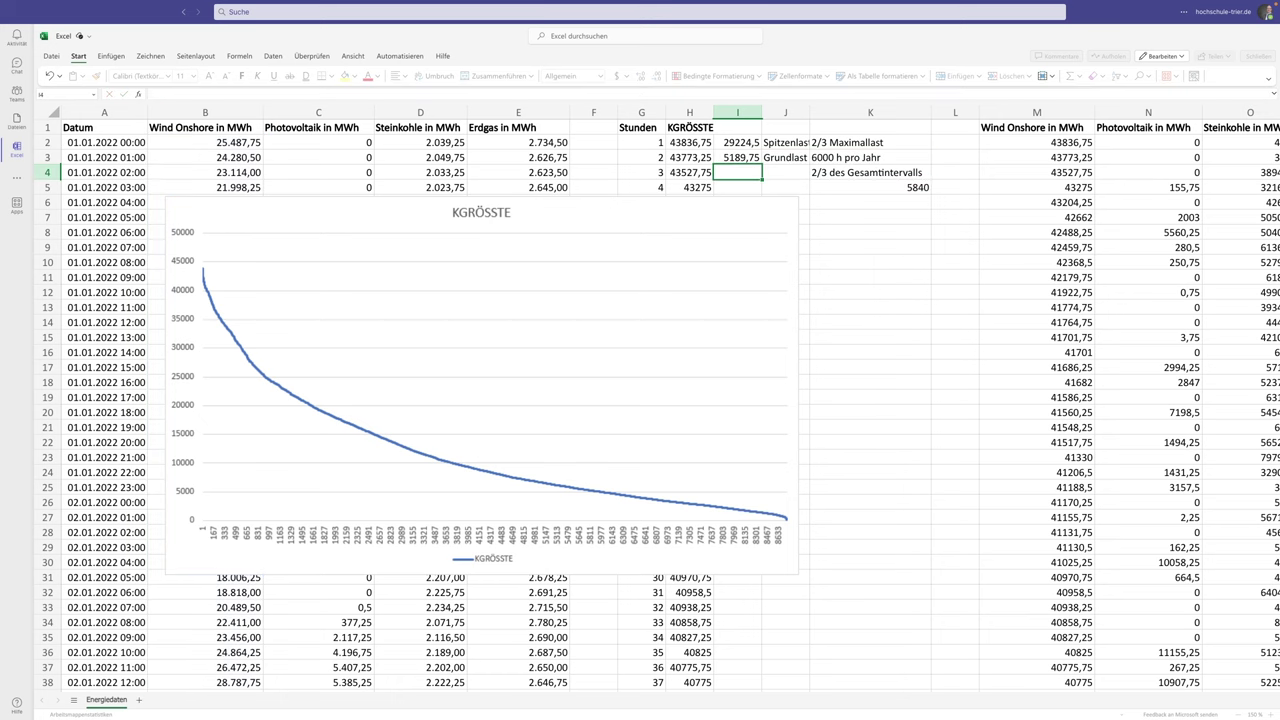
key("Up")
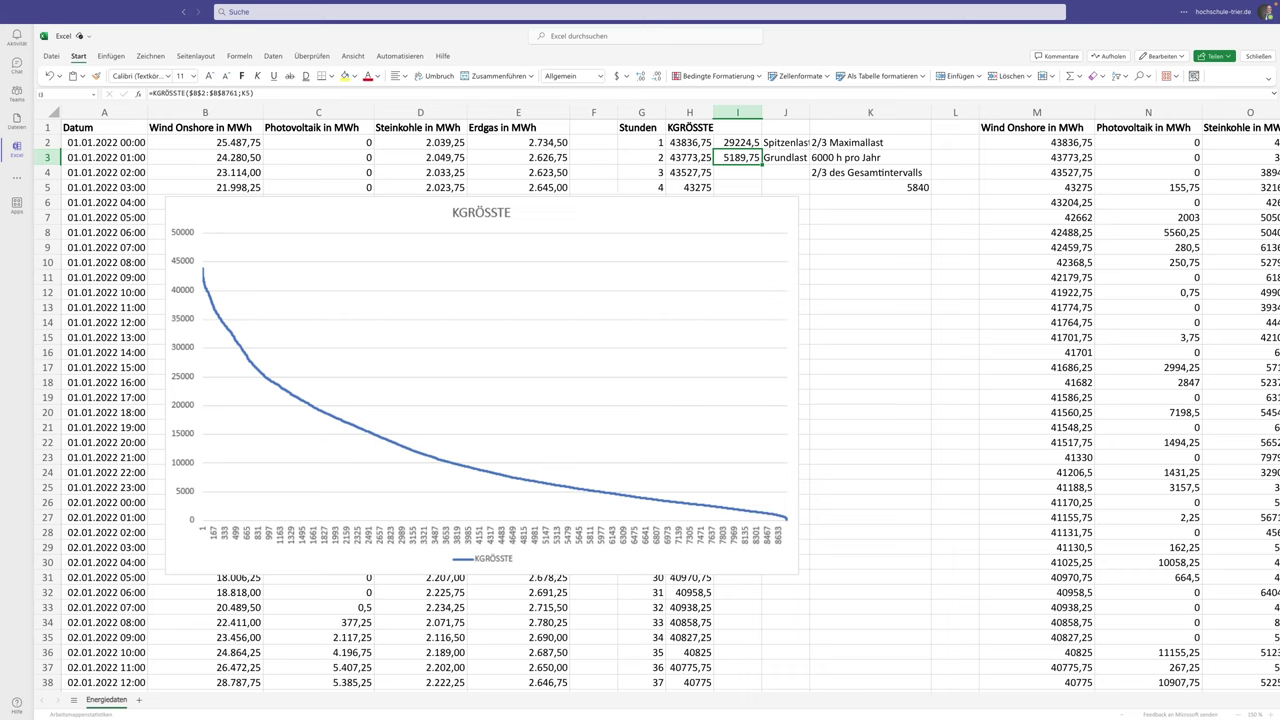
left_click(877, 155)
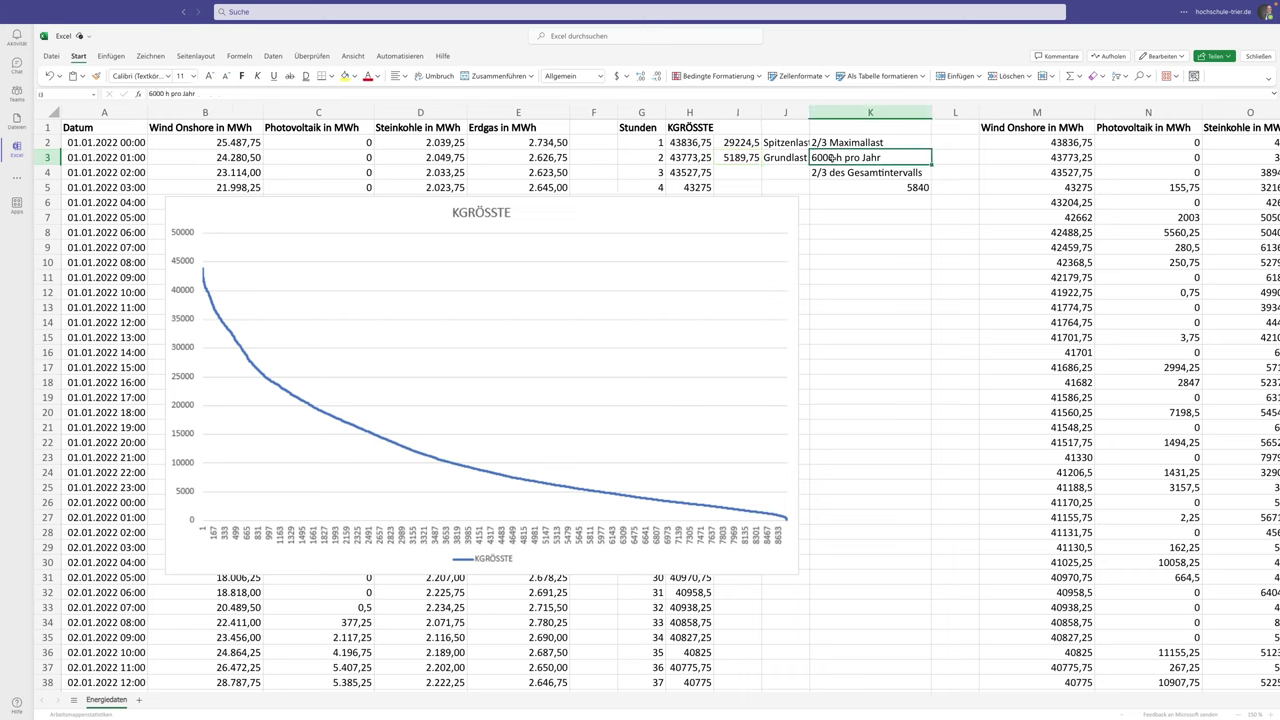
- Bold the 6000 h pro Jahr note in K3 and the 5840 value in K5
left_click(241, 75)
left_click(912, 187)
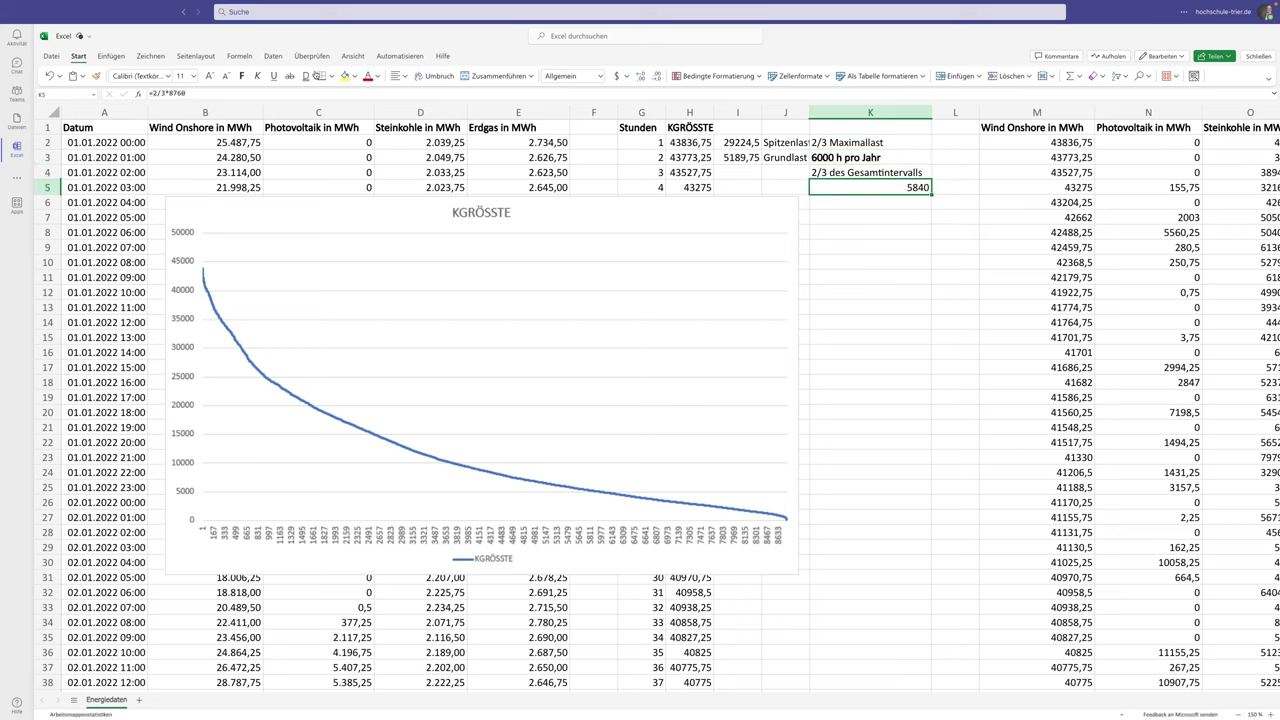
left_click(241, 75)
left_click(836, 159)
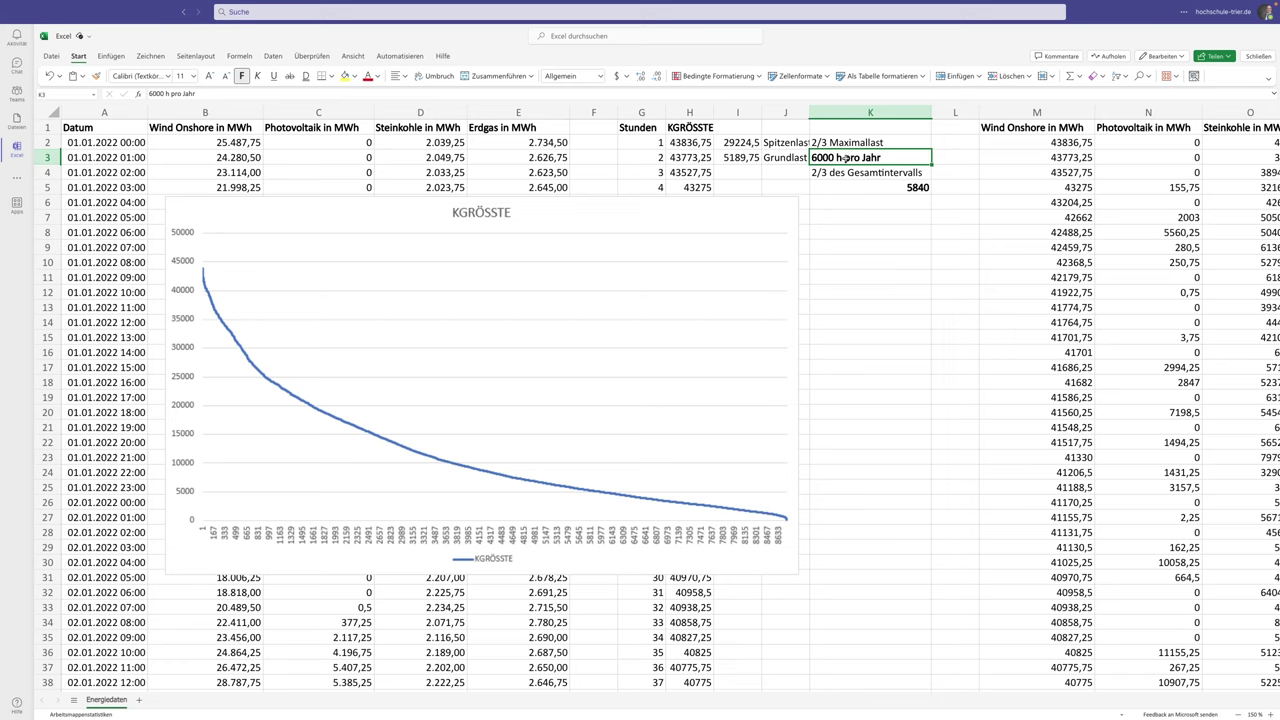
- Replace the K5 rank in the I3 formula with 6000, giving a Grundlast of 4943,5
left_click(750, 157)
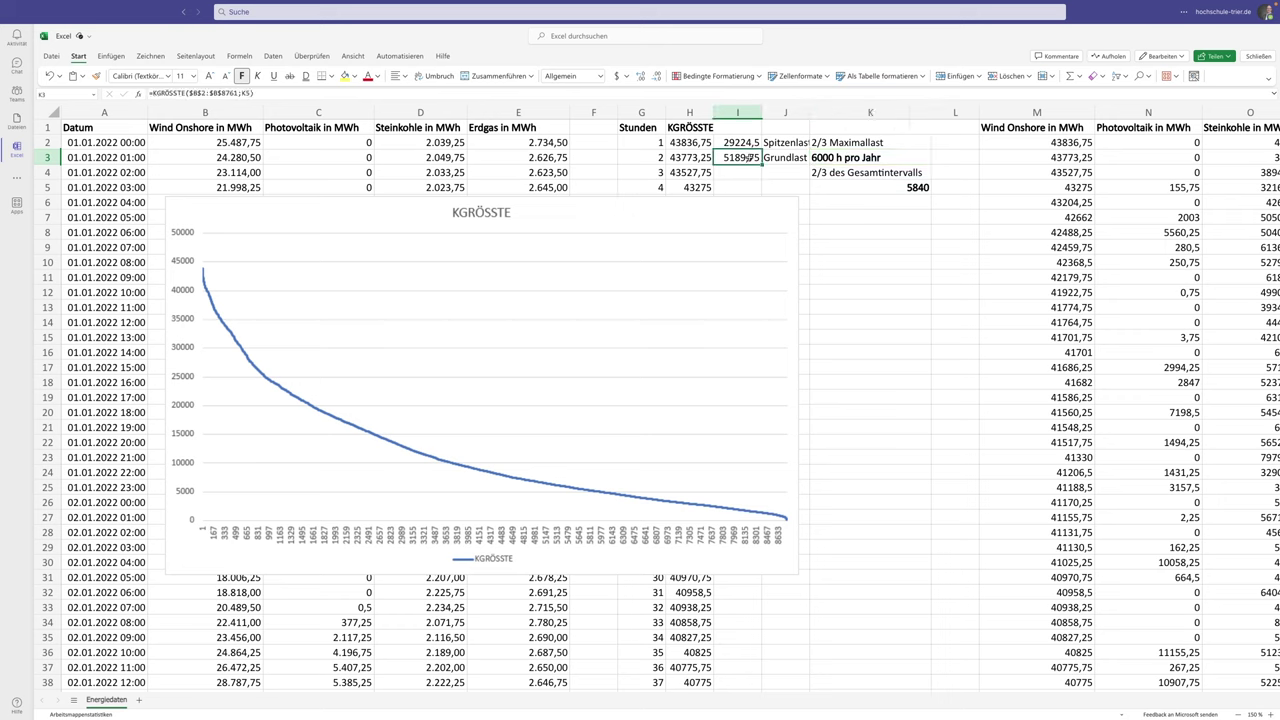
left_click(241, 93)
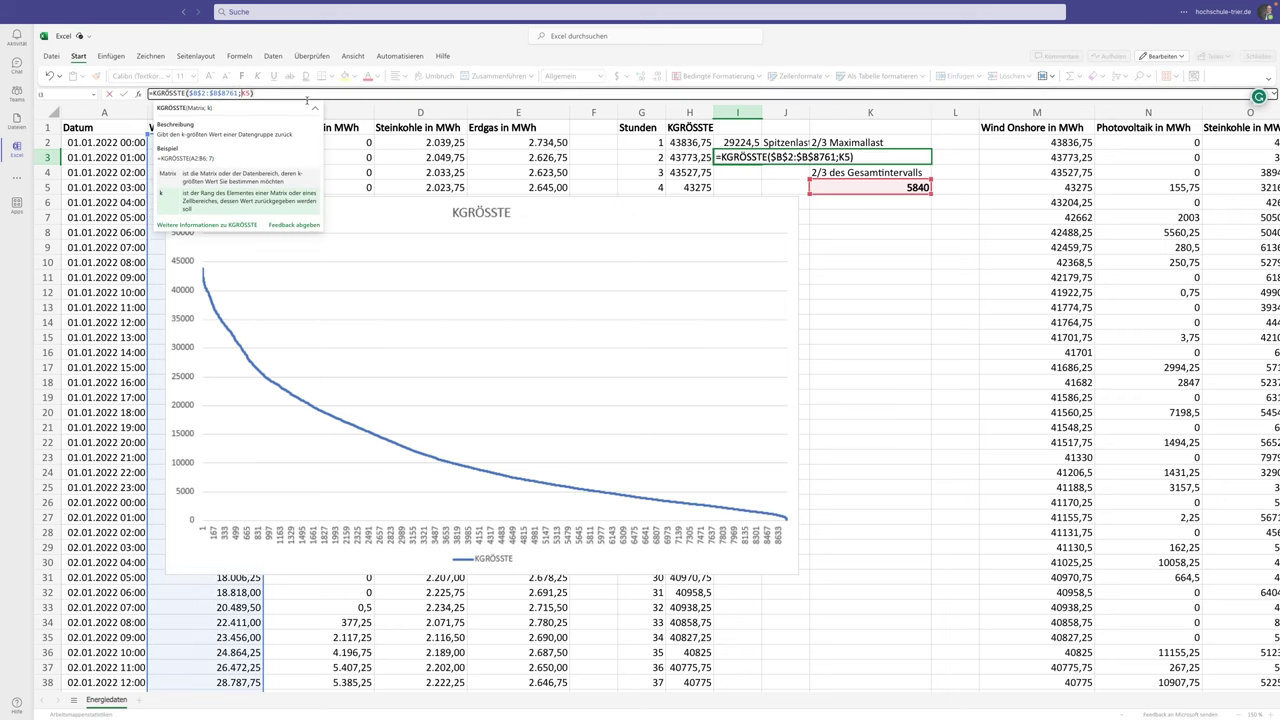
key("BackSpace")
key("BackSpace")
type("6000")
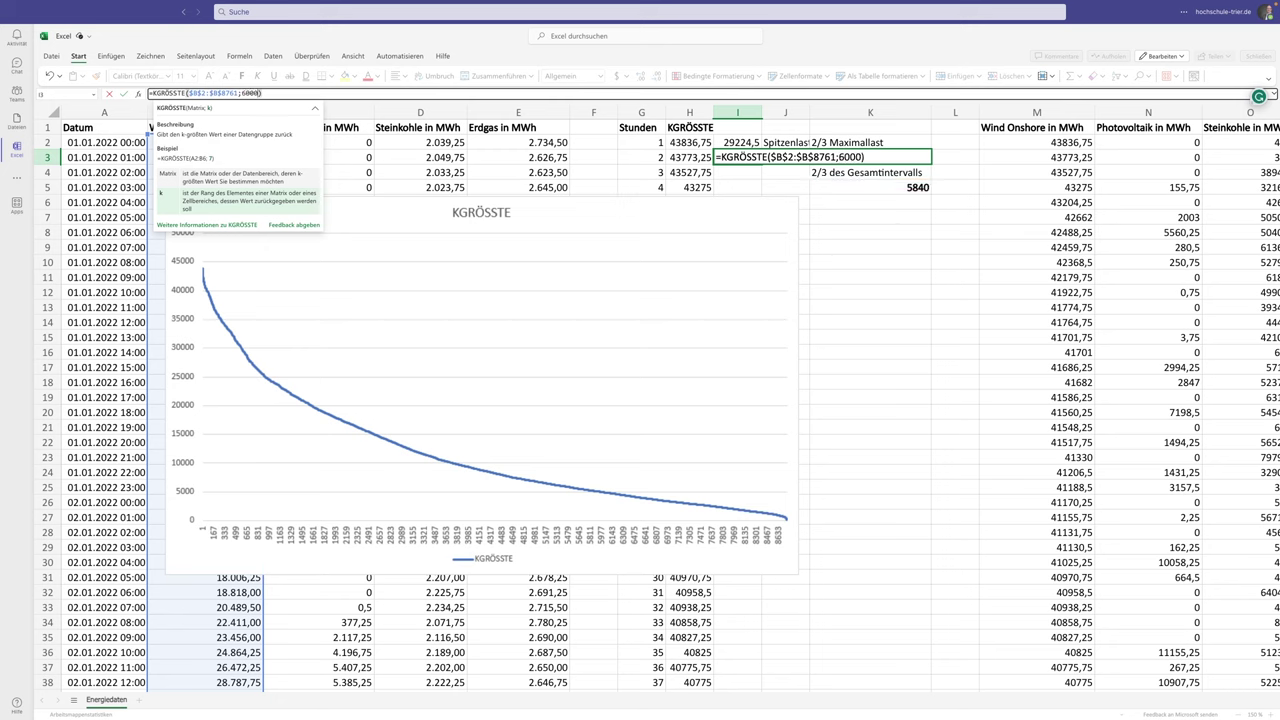
key("Return")
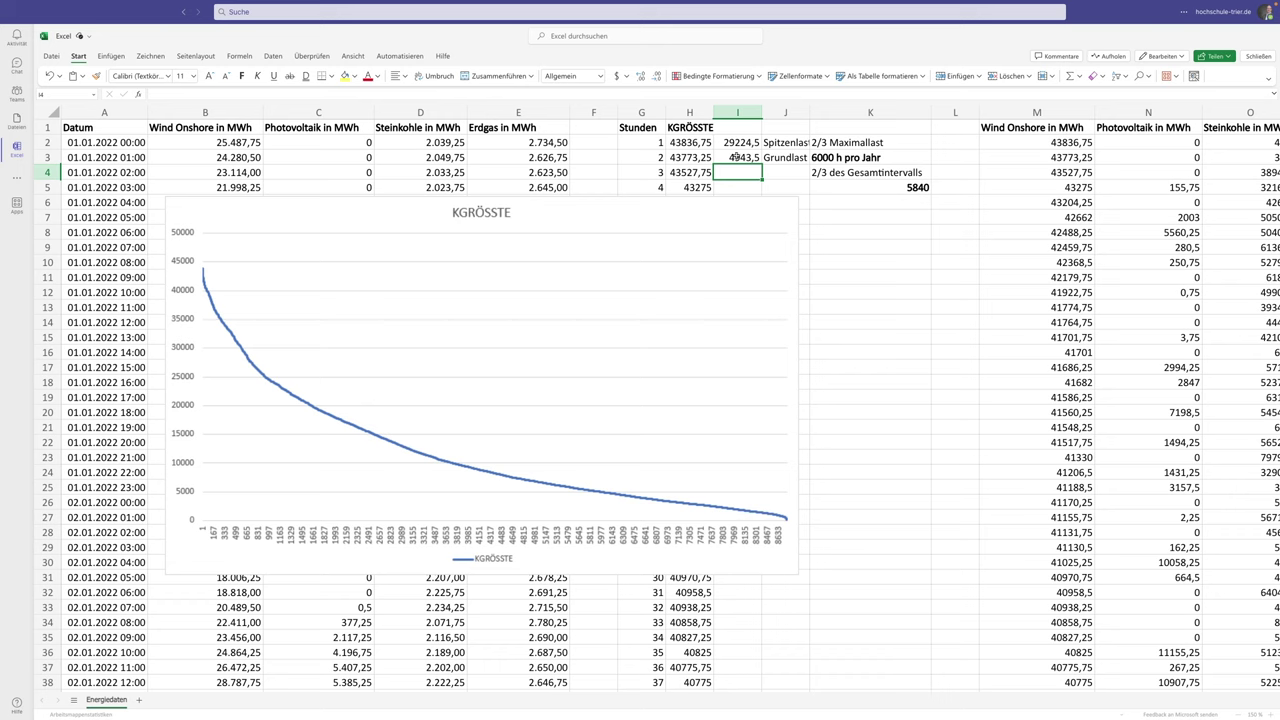
left_click(737, 157)
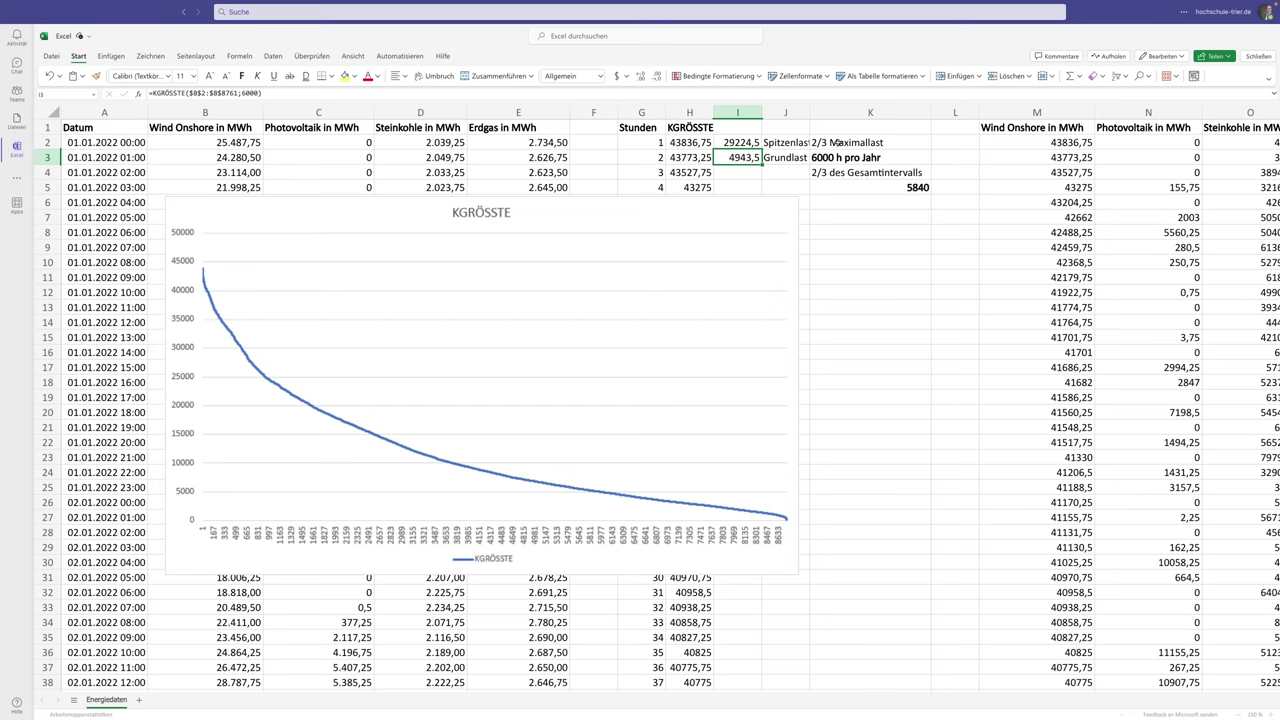
left_click_drag(838, 143, 838, 158)
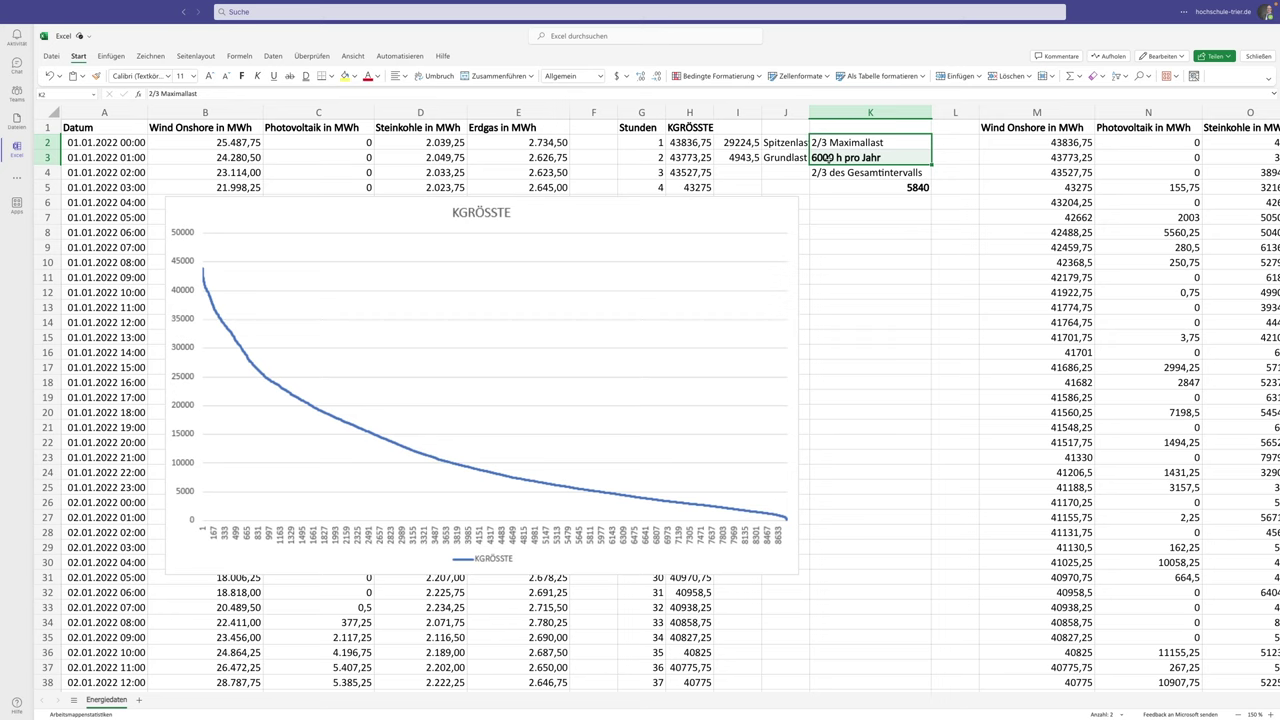
- Change the H2 KGRÖSSTE range from column B to $C$2:$C$8761
left_click(684, 142)
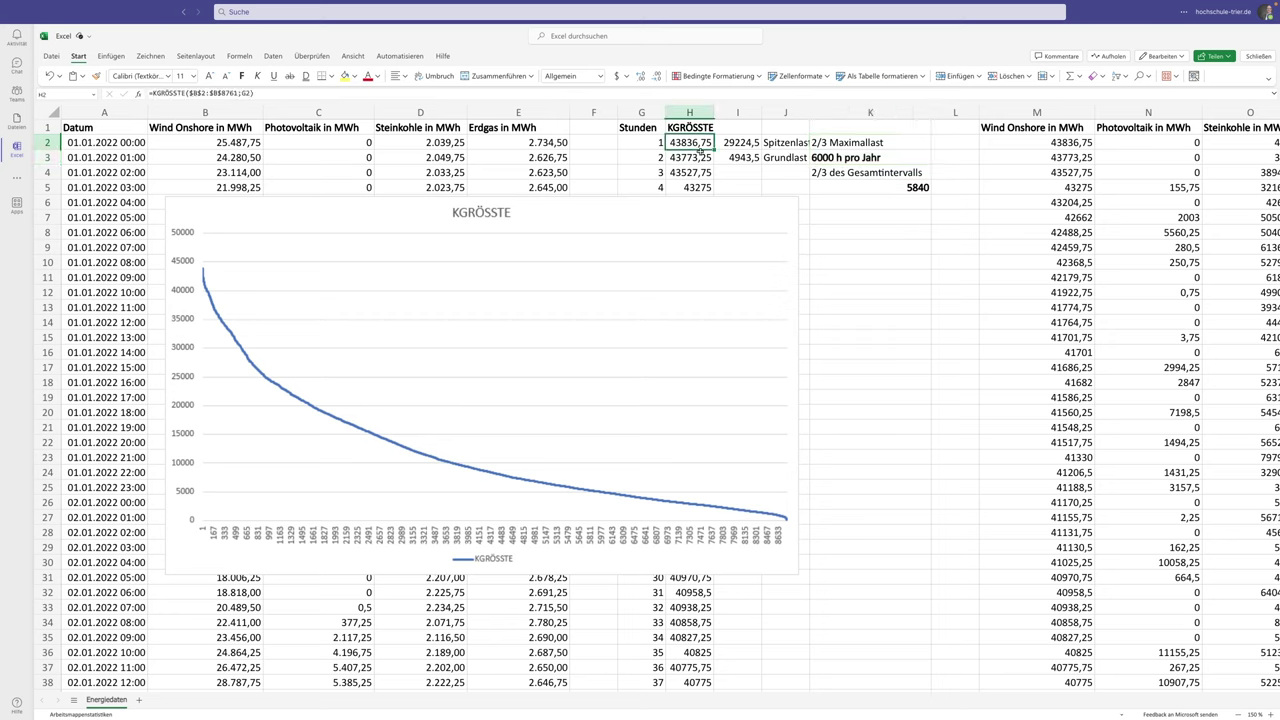
left_click(195, 93)
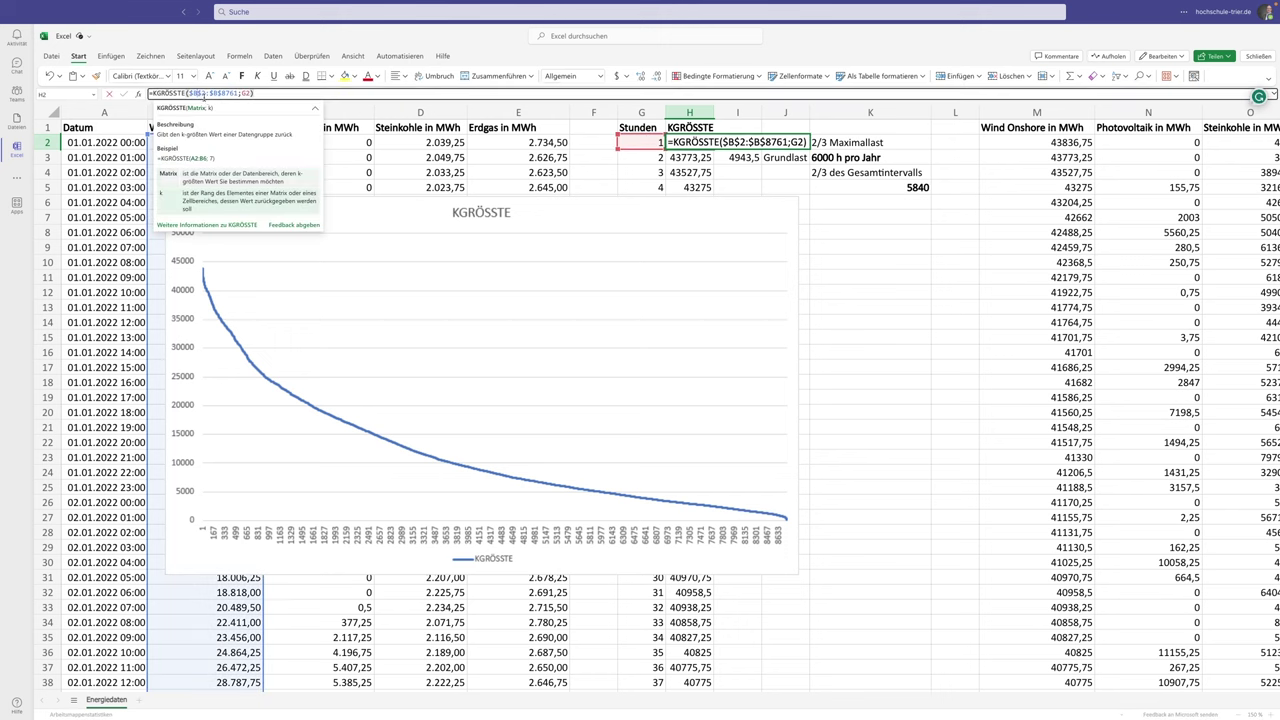
key("BackSpace")
type("C")
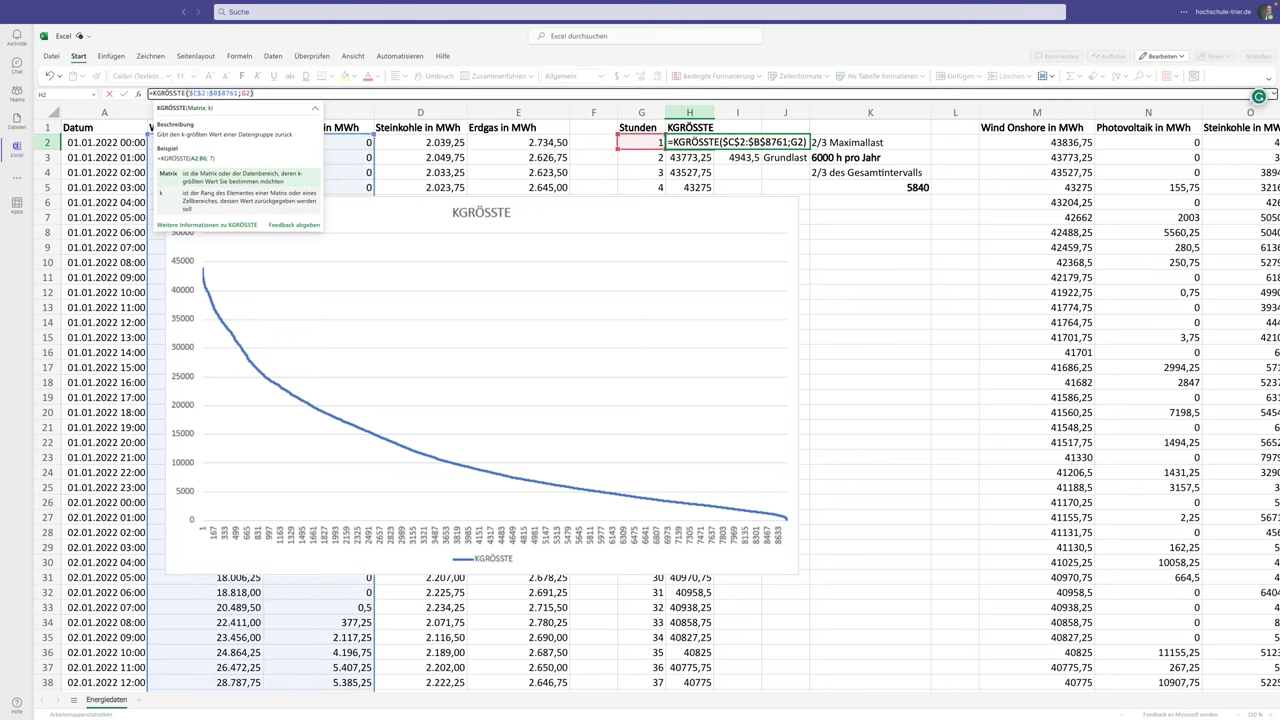
left_click(217, 93)
key("BackSpace")
type("C")
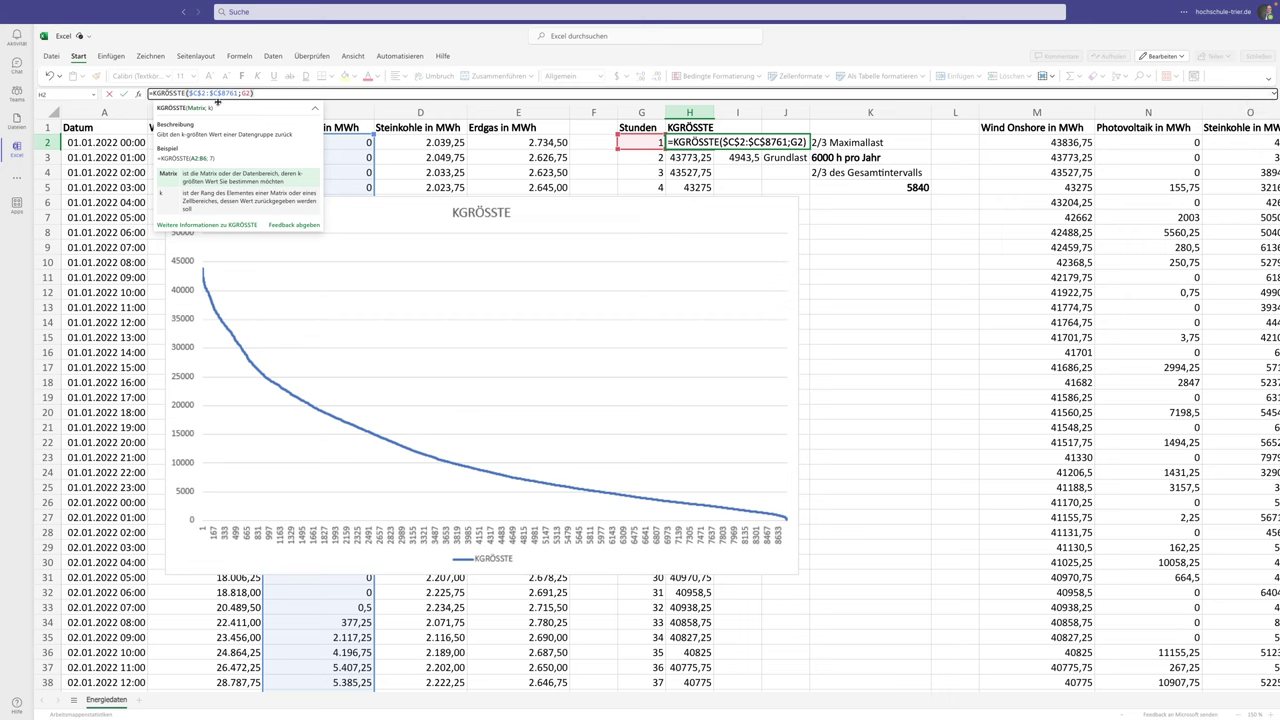
key("Return")
- Fill the H2 formula down the whole KGRÖSSTE column, now peaking at 38133,5
left_click(704, 146)
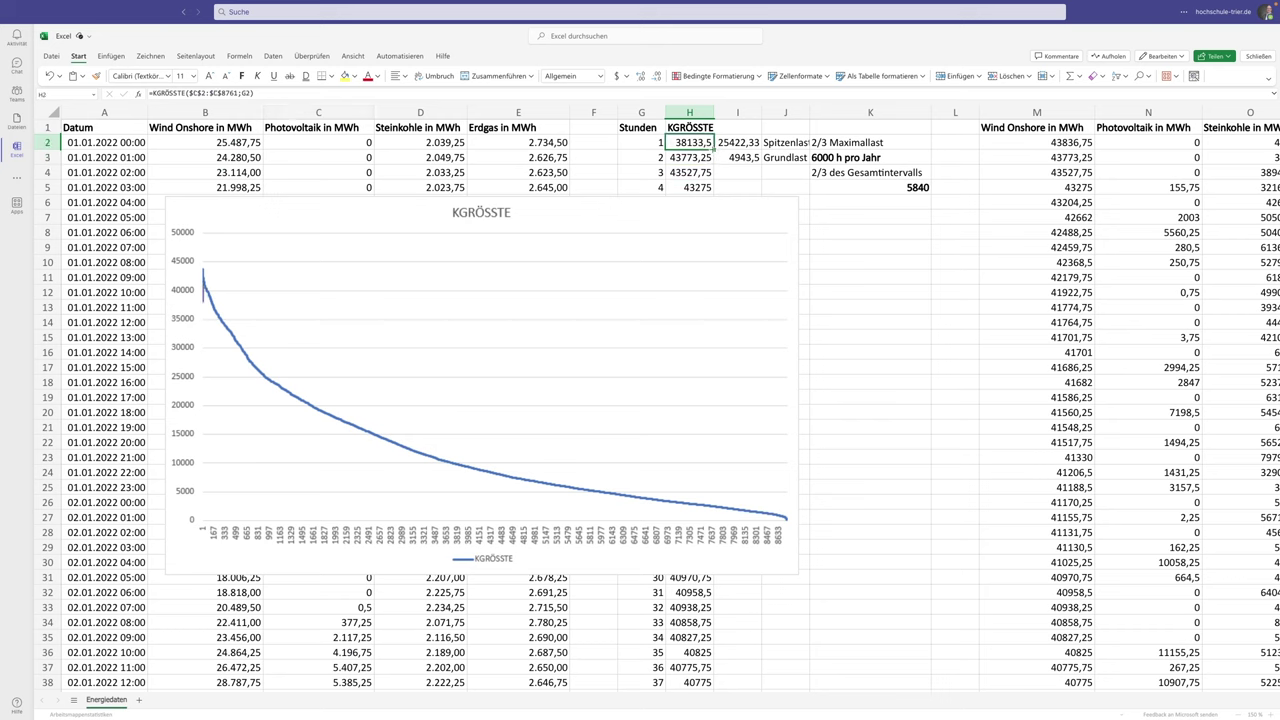
left_click_drag(713, 149, 715, 162)
double_click(714, 164)
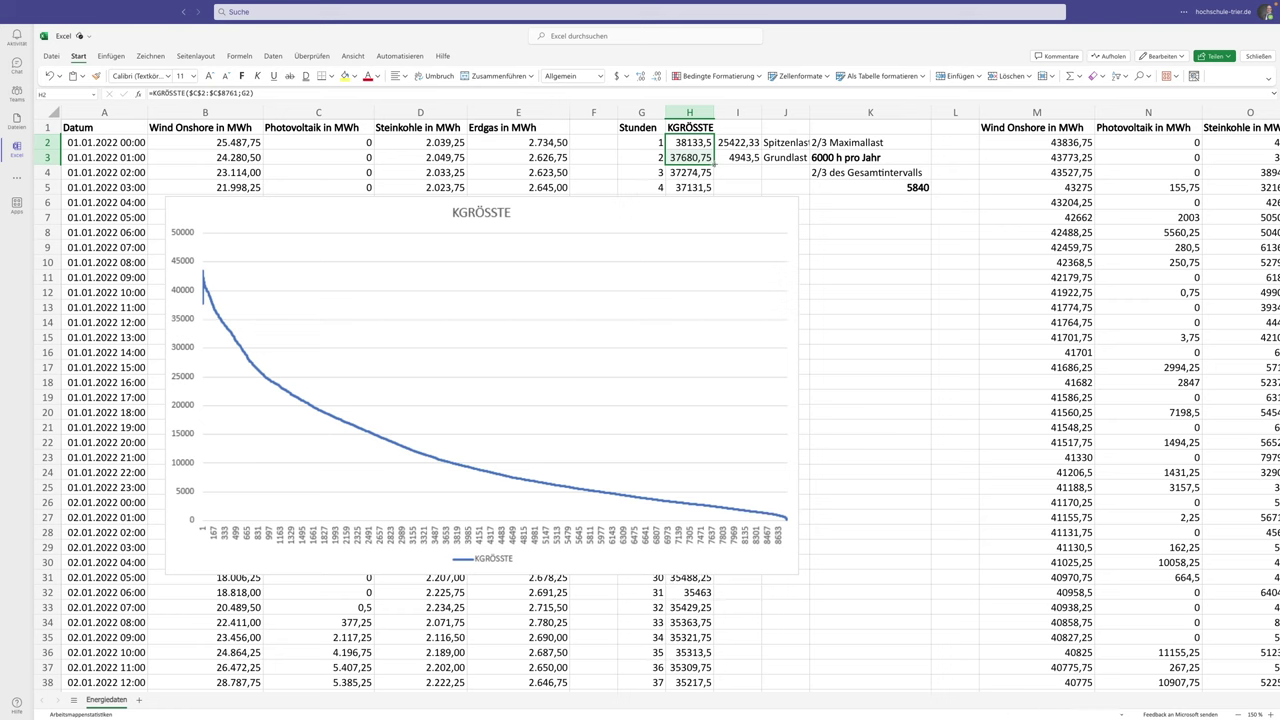
left_click(745, 170)
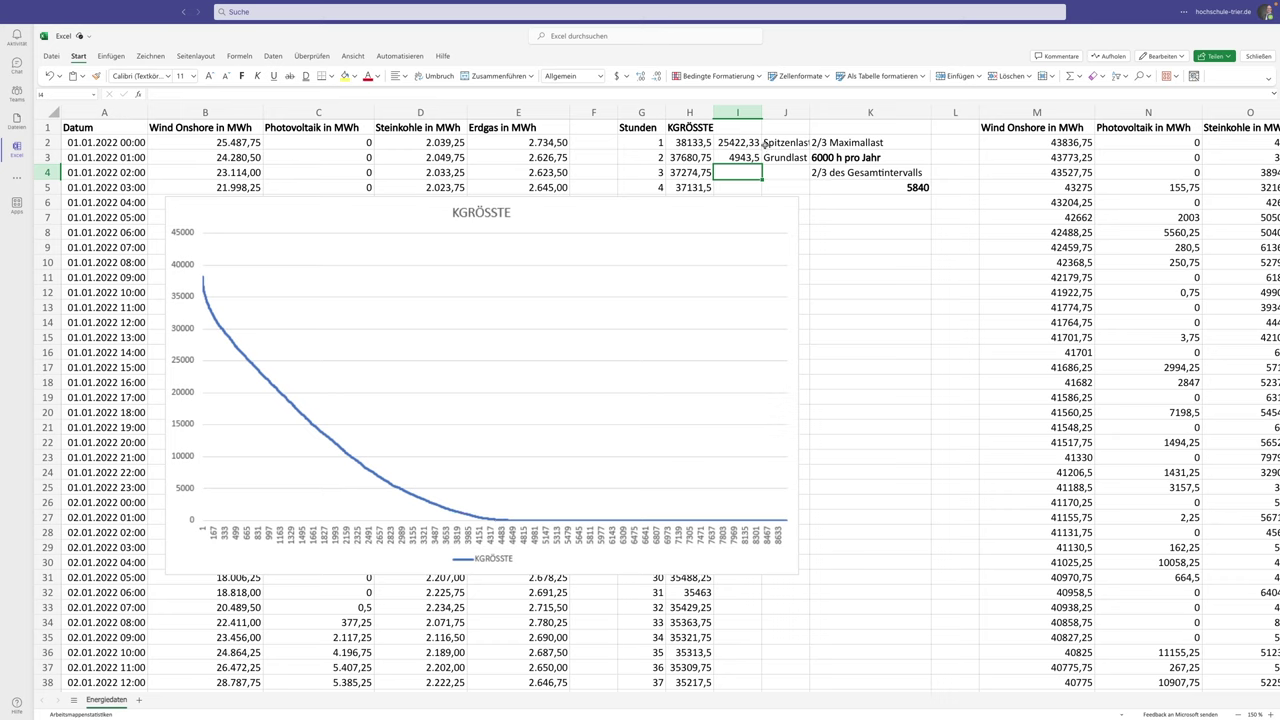
- Move the I3 formula range to $C$2:$C$8761, so Grundlast now returns 0
left_click(731, 156)
double_click(731, 157)
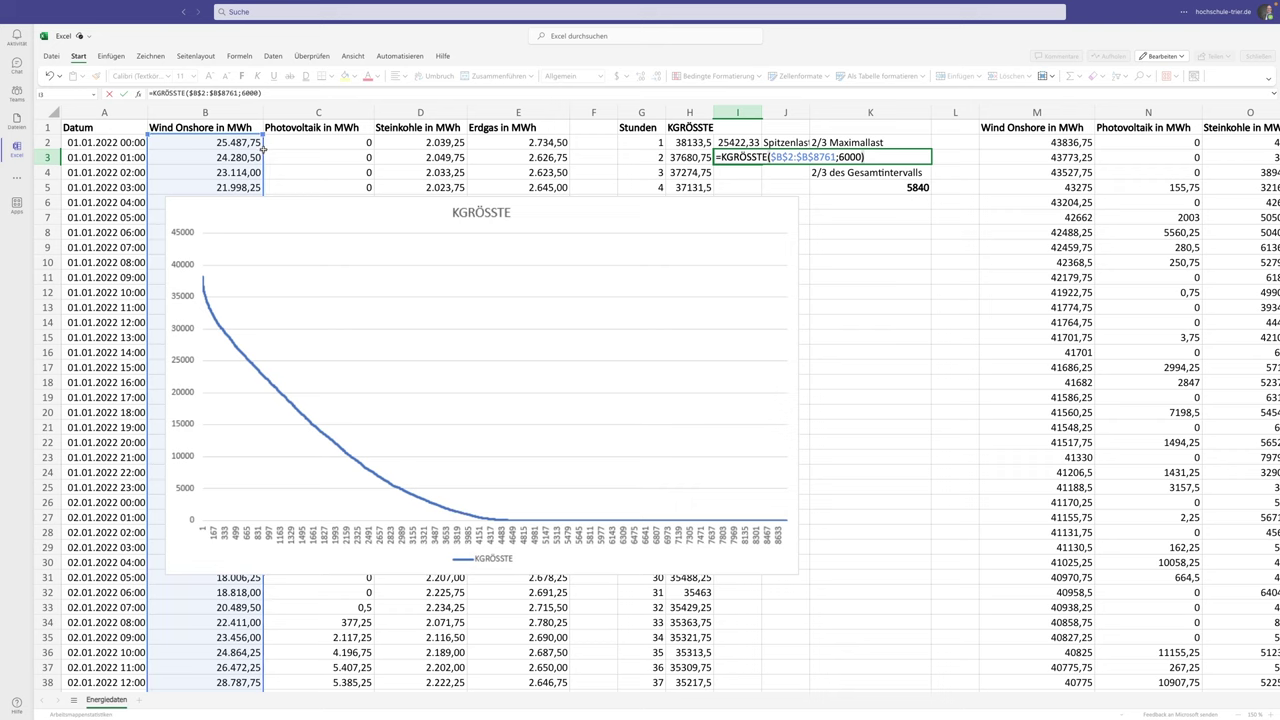
left_click_drag(261, 148, 306, 150)
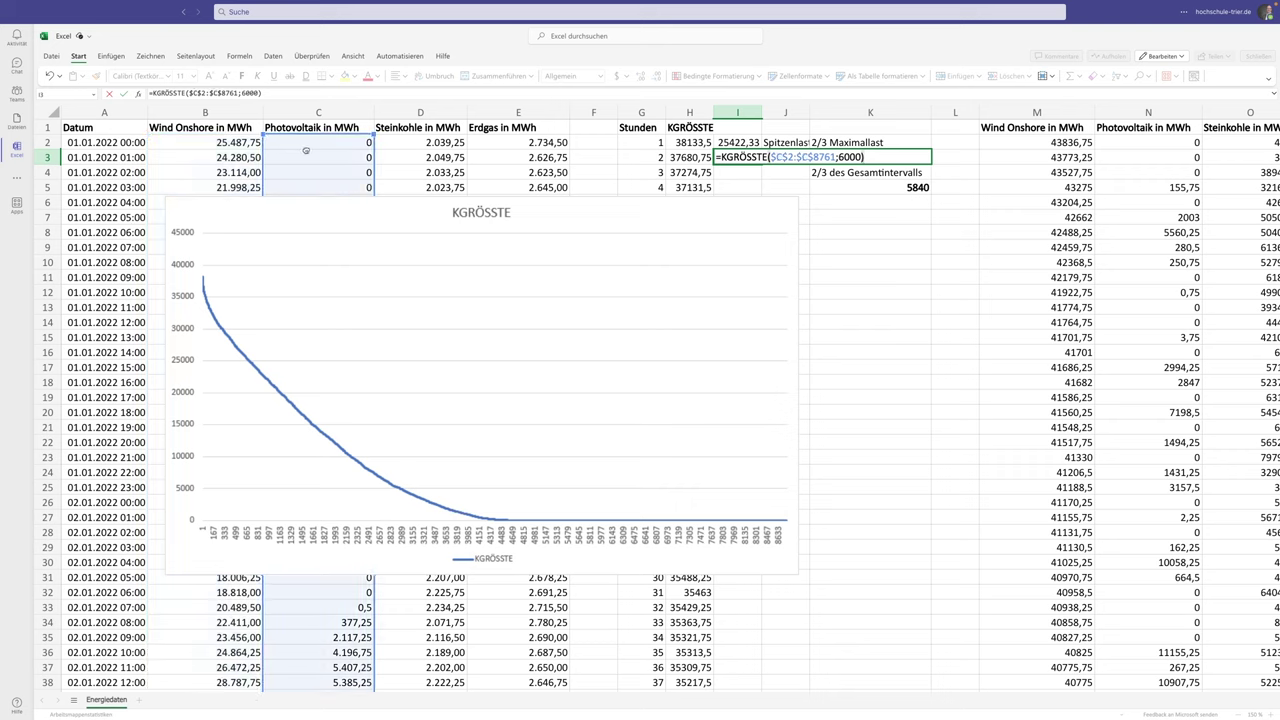
key("Return")
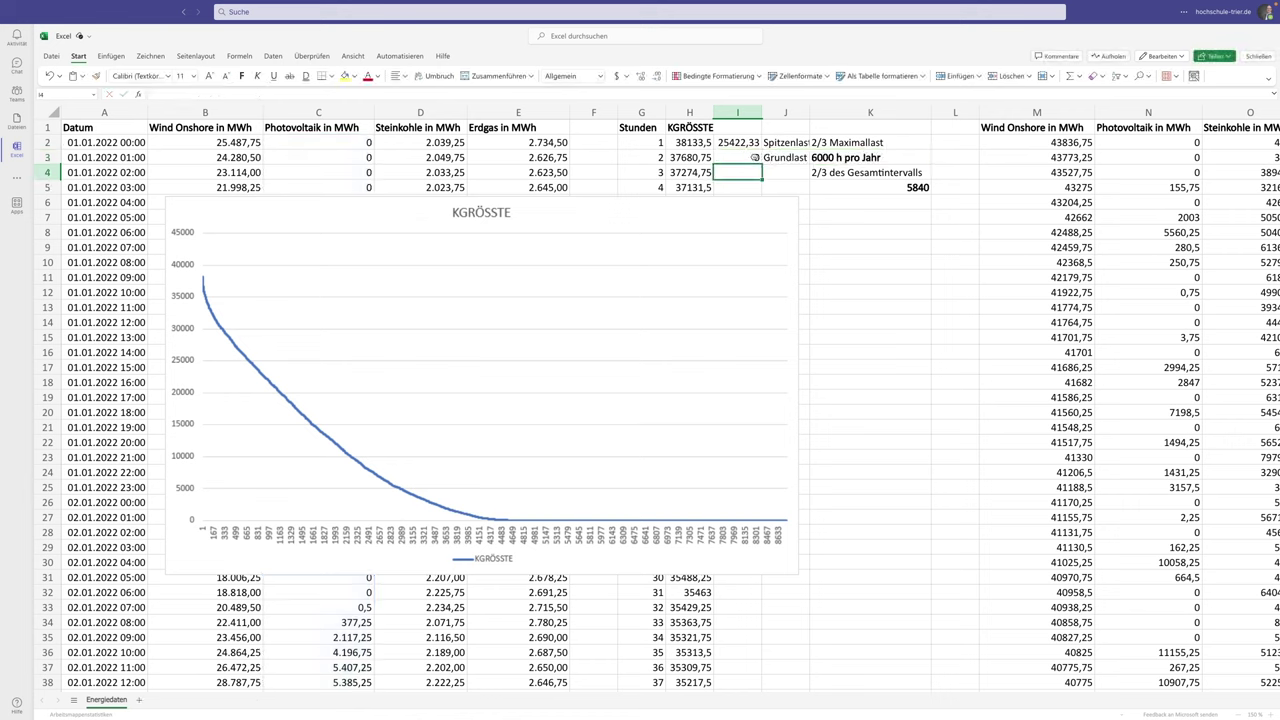
left_click(748, 150)
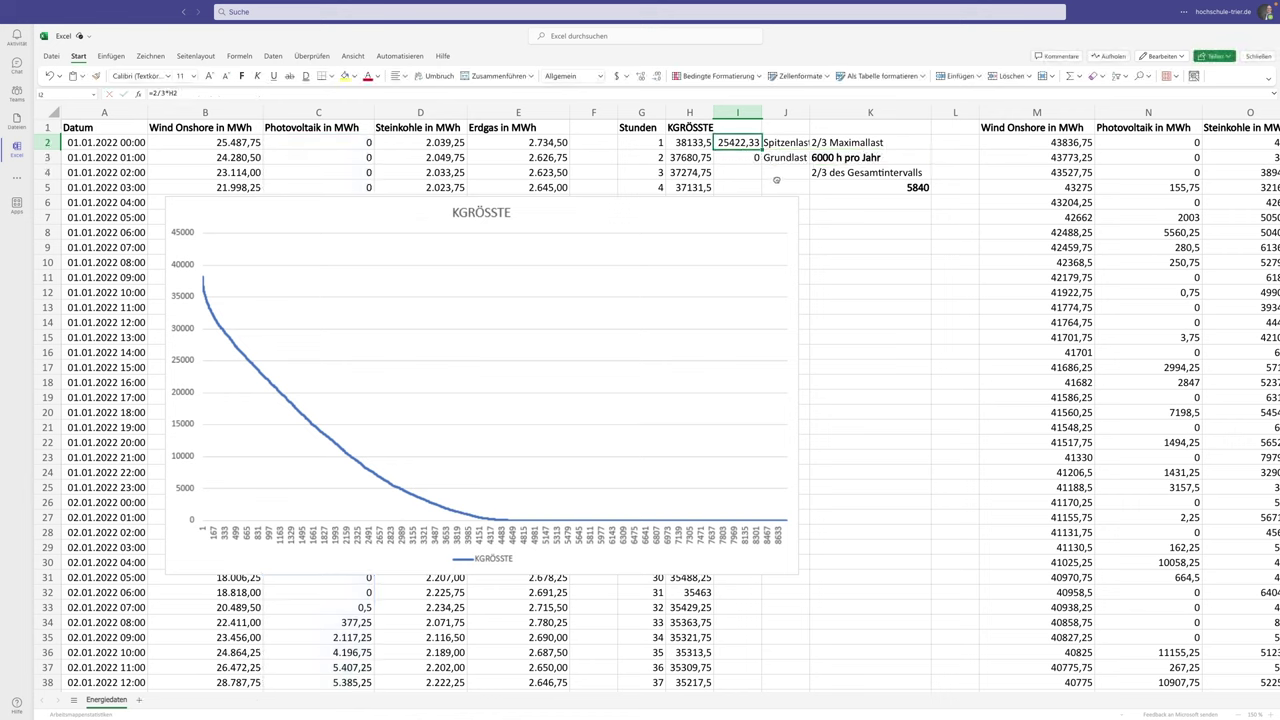
left_click(737, 156)
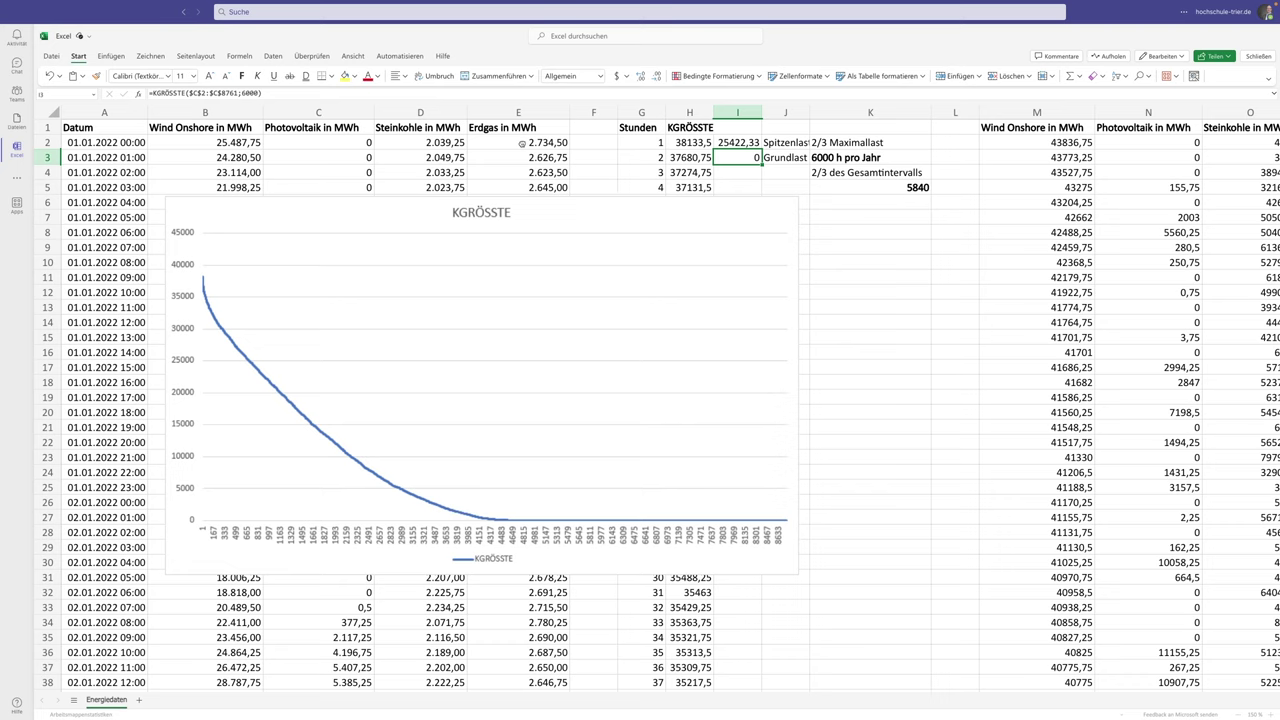
left_click(692, 127)
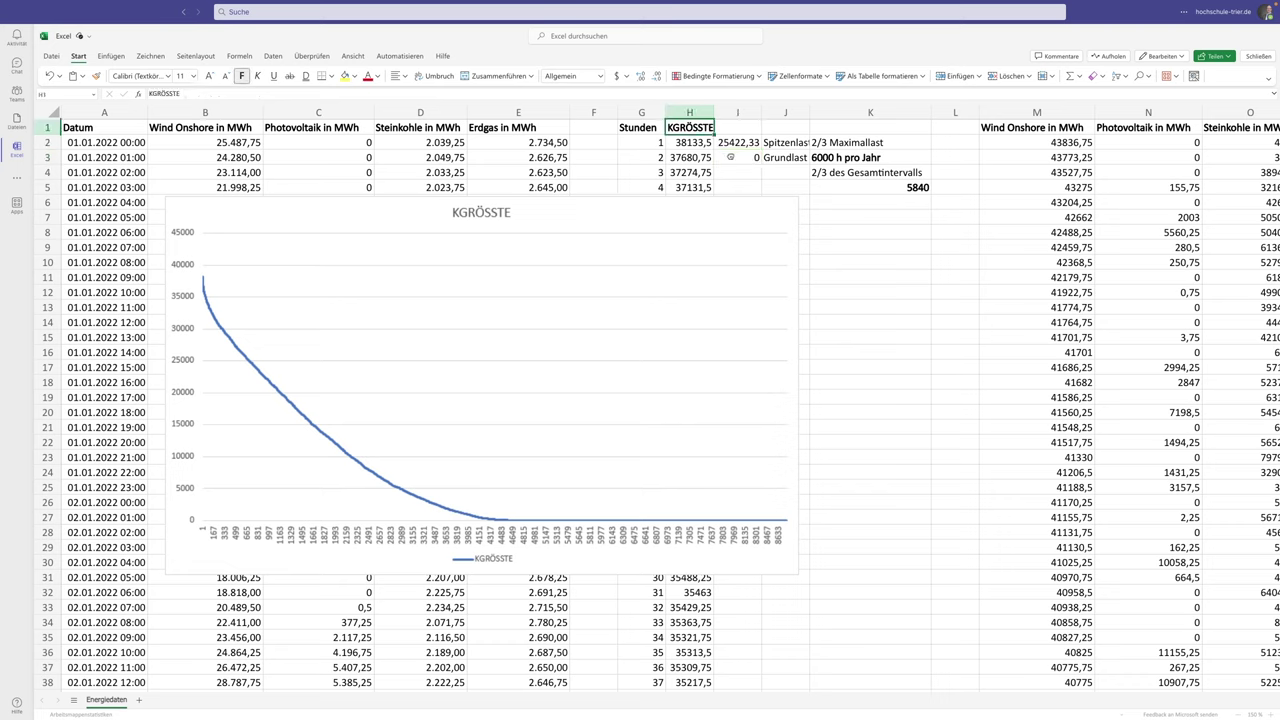